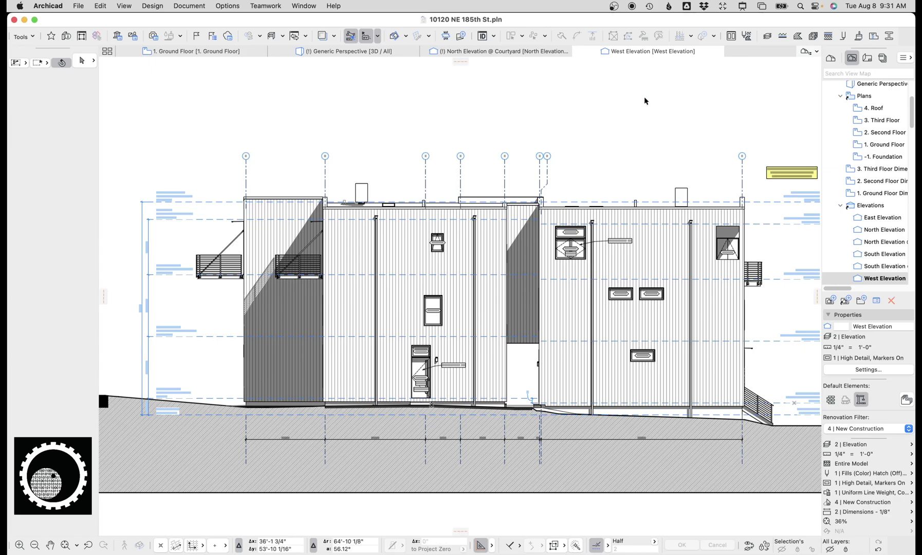
- With the Fill tool active, make the 7 | Calculations.Annotation layer visible
key(f)
click(262, 144)
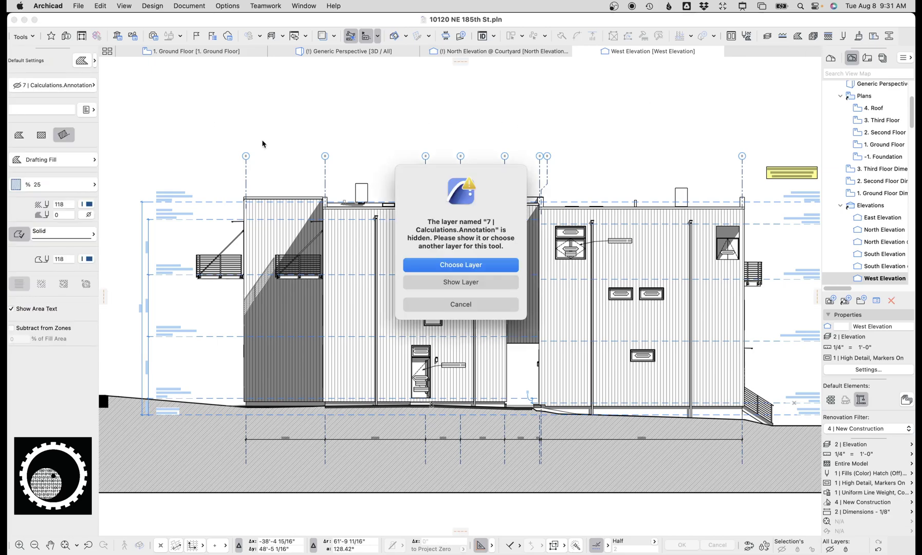
click(461, 282)
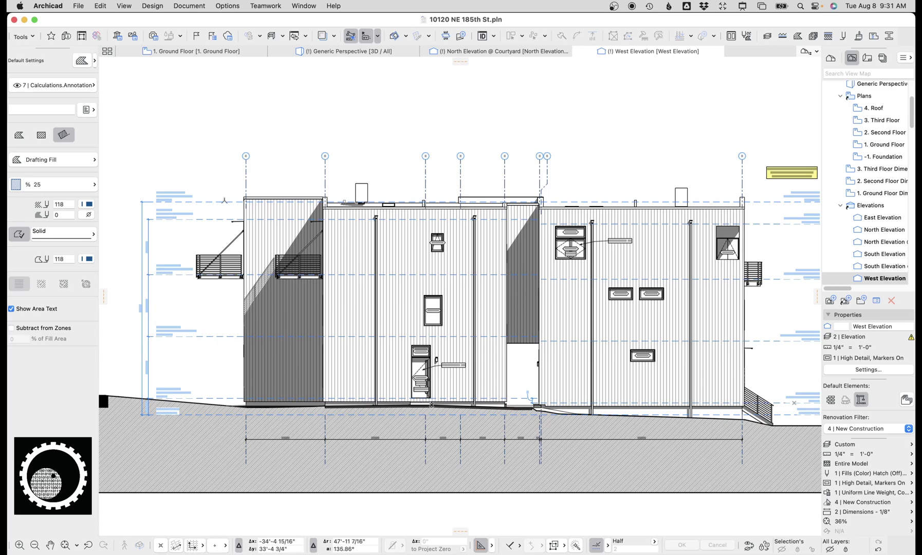
scroll(239, 198, up, 2)
- Draw area fills over the left tower and the middle wall section, placing its area text
click(246, 197)
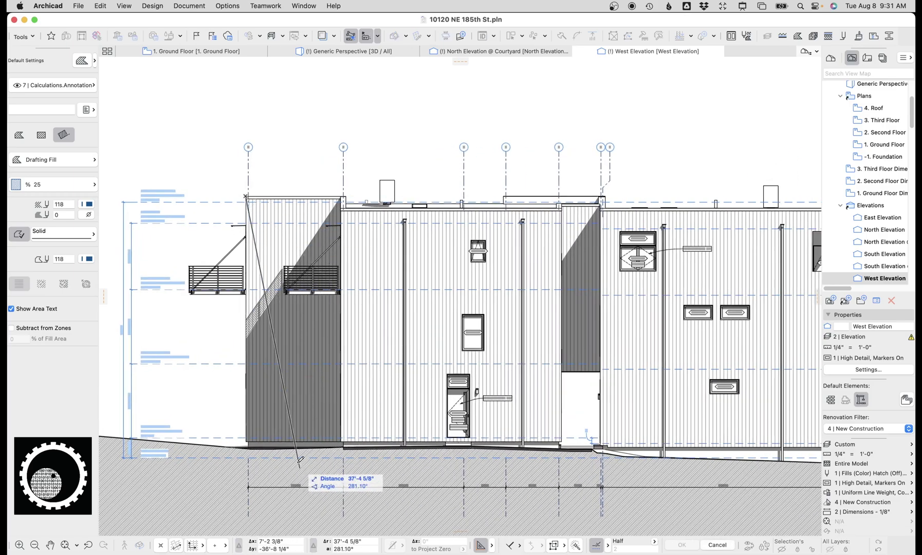
click(249, 438)
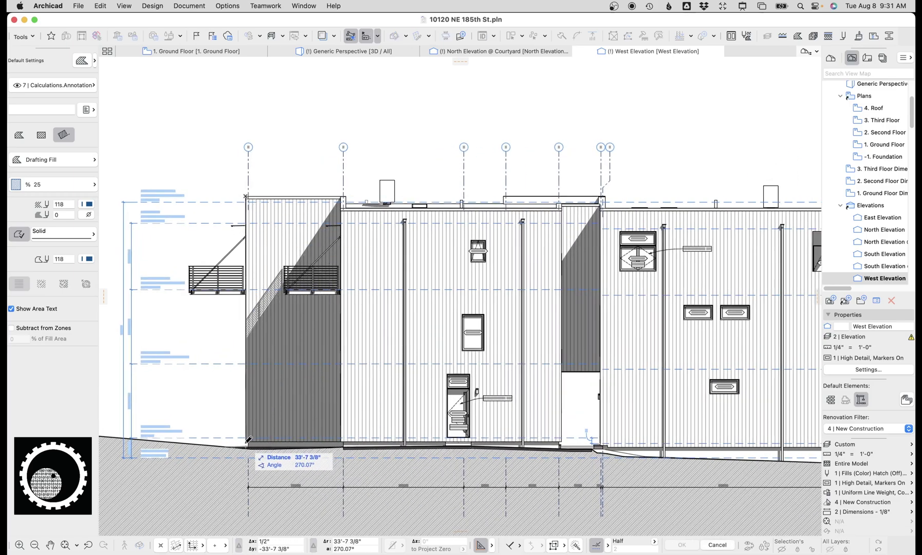
click(342, 440)
click(303, 379)
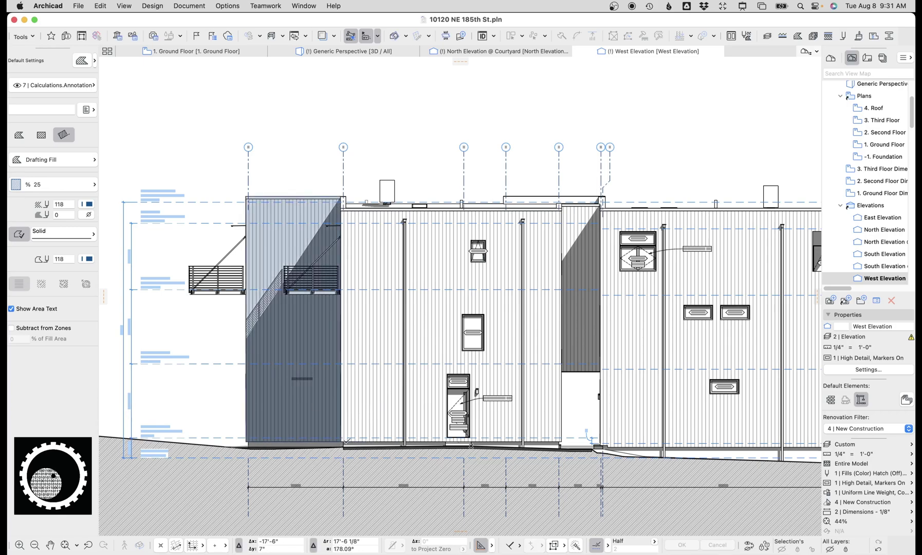
click(341, 440)
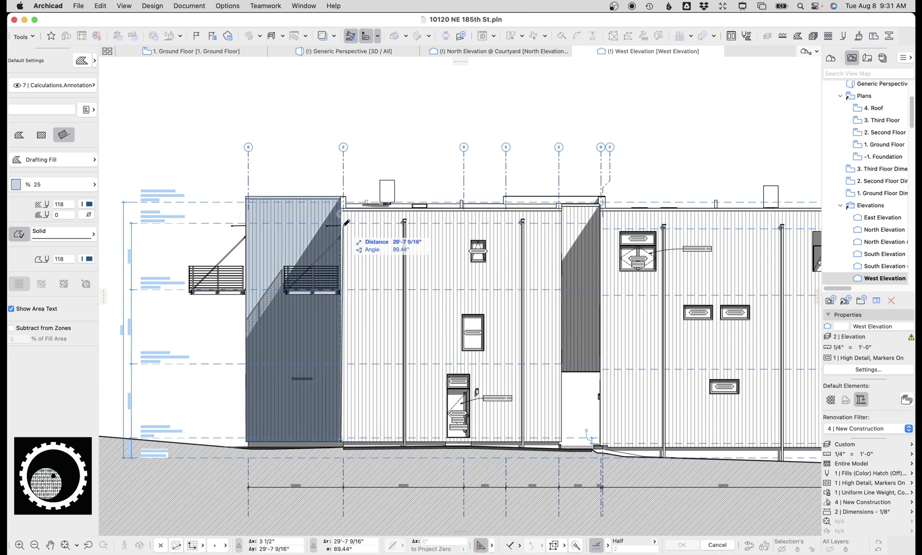
click(341, 209)
click(562, 209)
double_click(561, 442)
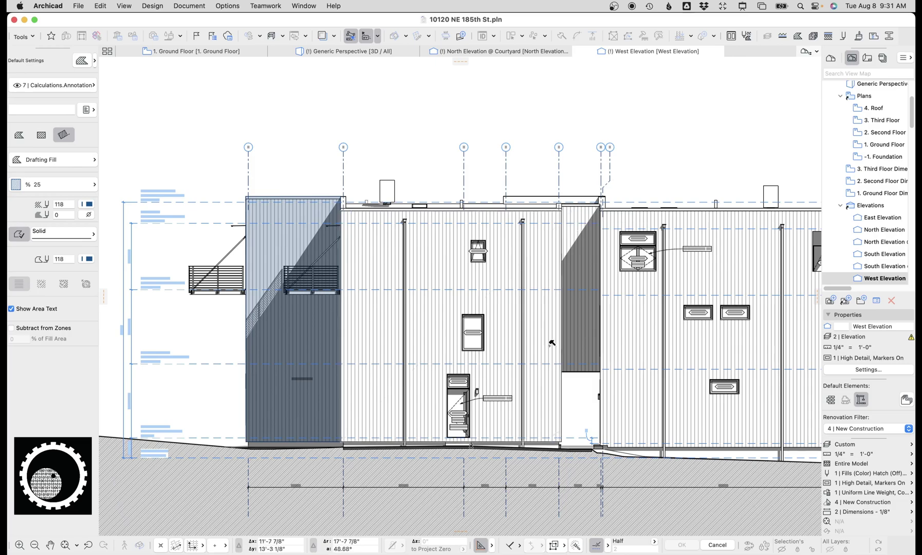
click(470, 294)
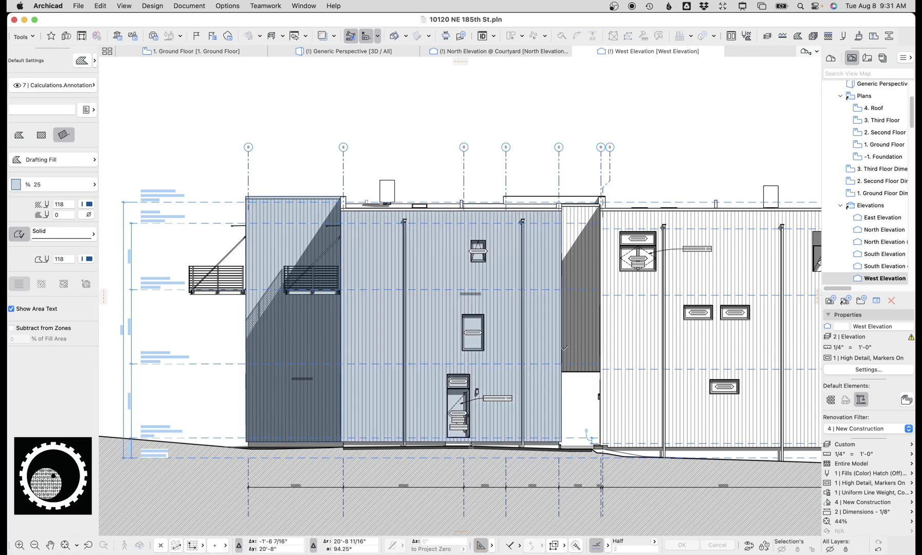
- Cover the dark wall strip with another area fill
click(599, 371)
click(602, 204)
click(561, 206)
double_click(562, 371)
click(583, 251)
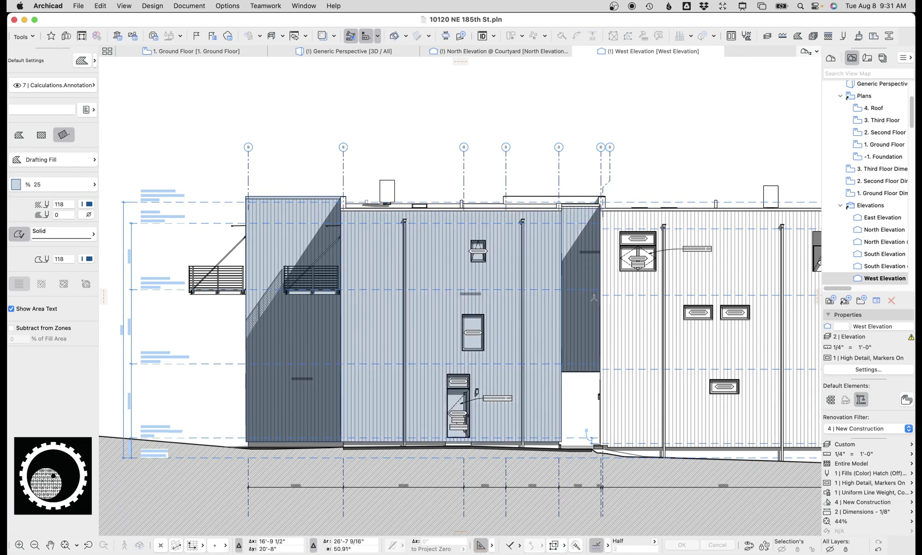
scroll(584, 231, up, 5)
scroll(566, 145, down, 6)
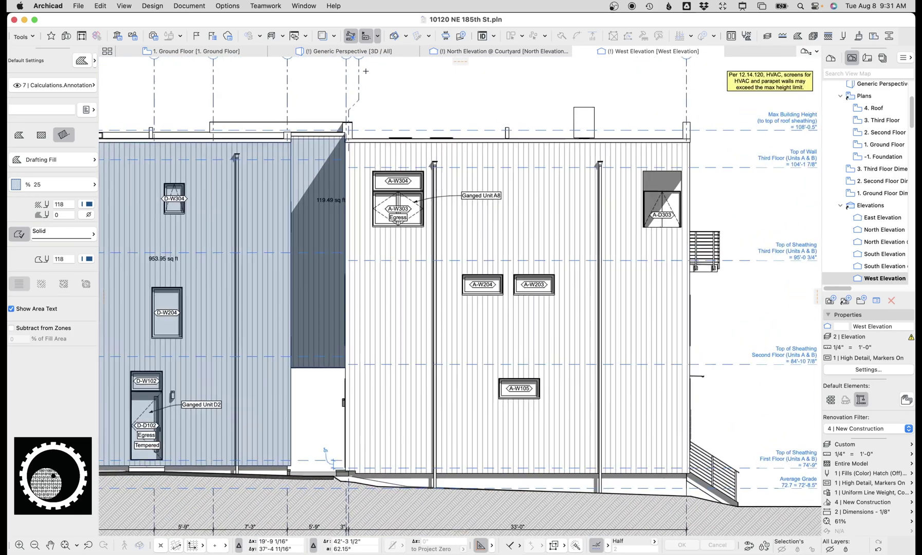
scroll(365, 71, up, 1)
- Fill the right wall section and place its 1,082.95 sq ft area label
click(344, 139)
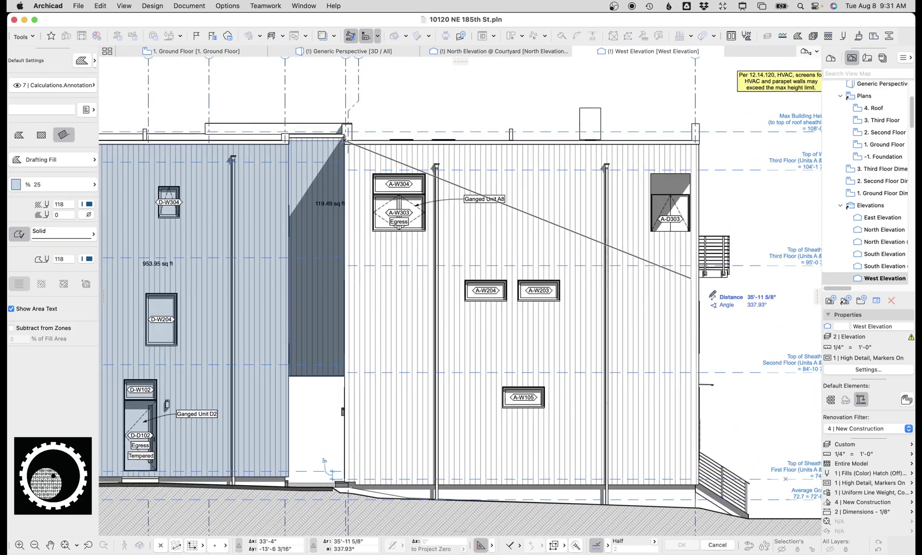
click(698, 144)
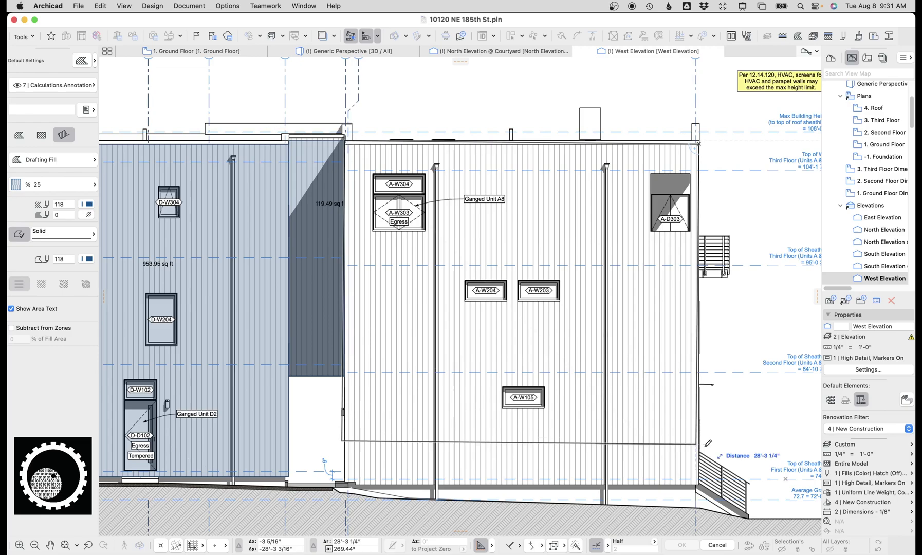
double_click(700, 481)
click(587, 335)
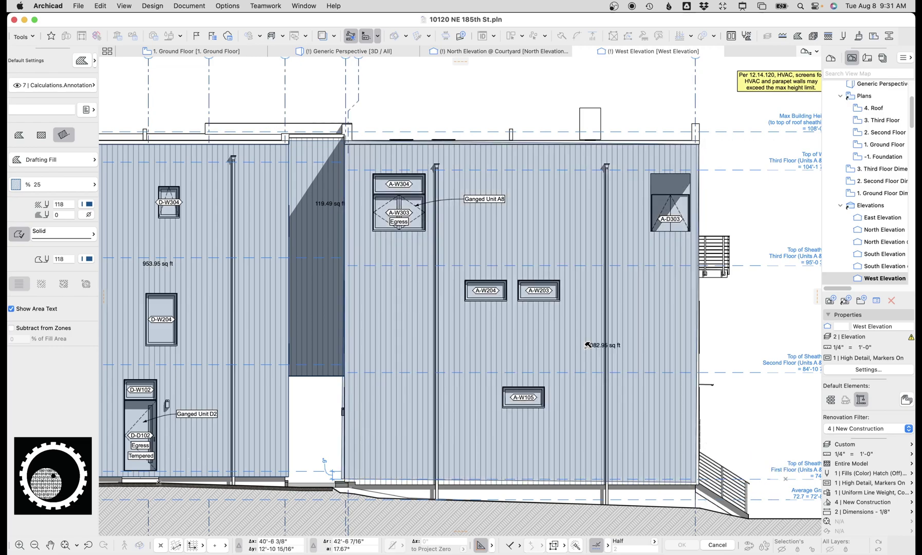
scroll(587, 336, up, 4)
scroll(587, 335, down, 3)
scroll(552, 125, right, 10)
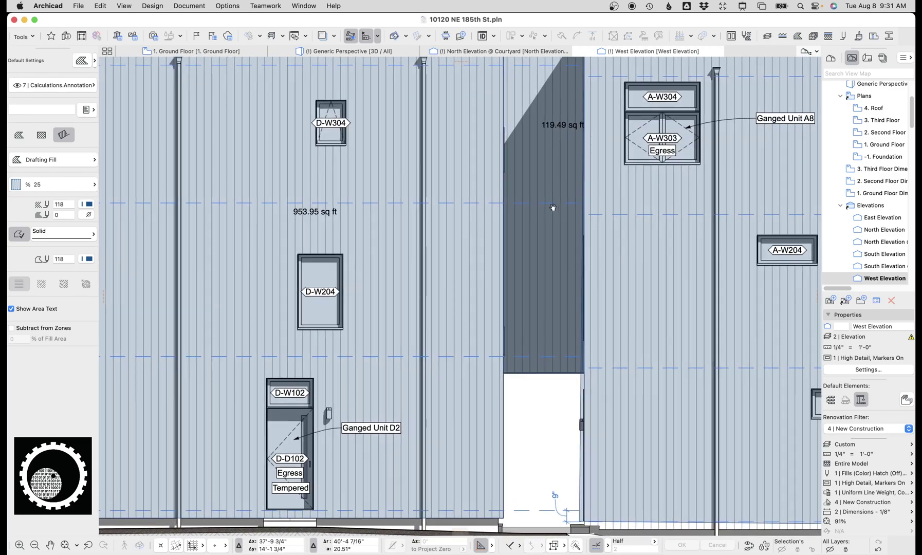
scroll(551, 125, down, 4)
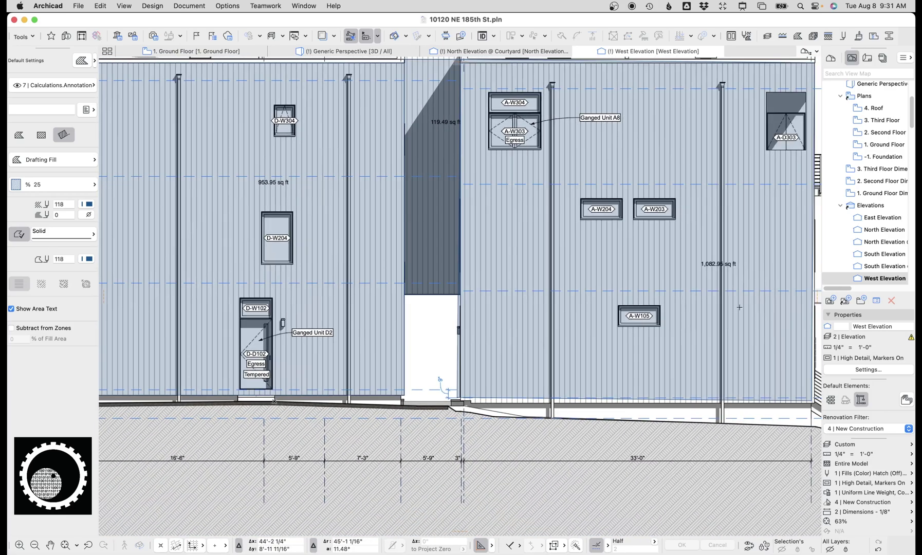
scroll(342, 193, left, 8)
scroll(342, 193, up, 1)
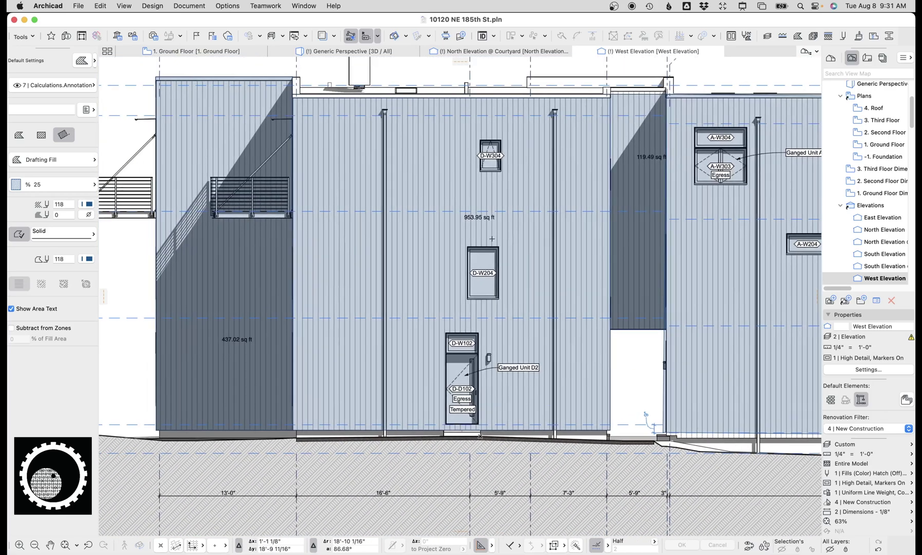
middle_drag(483, 222, 594, 201)
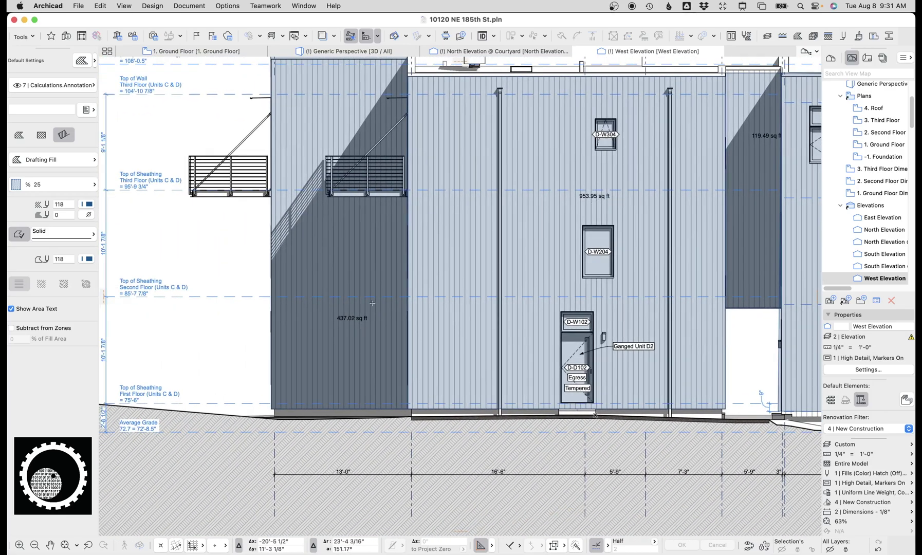
scroll(443, 286, down, 2)
scroll(478, 322, right, 3)
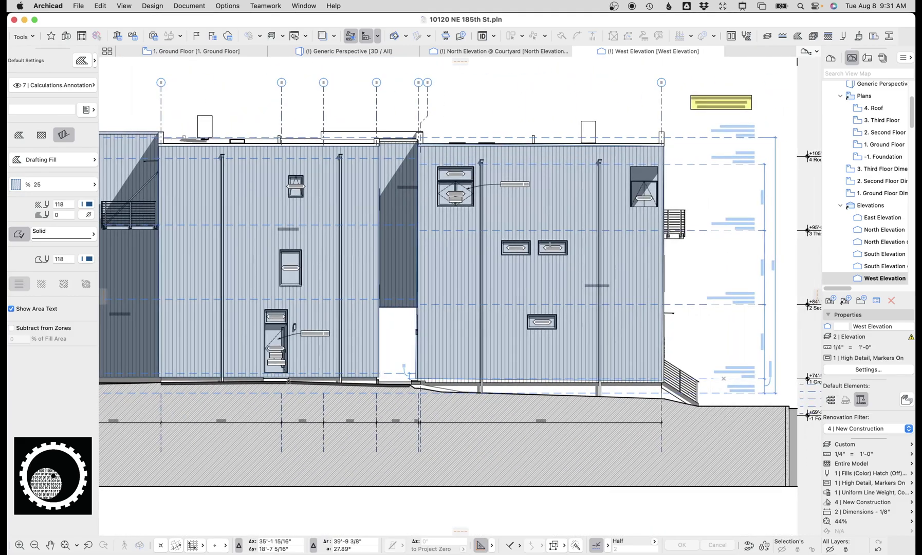
scroll(559, 273, up, 1)
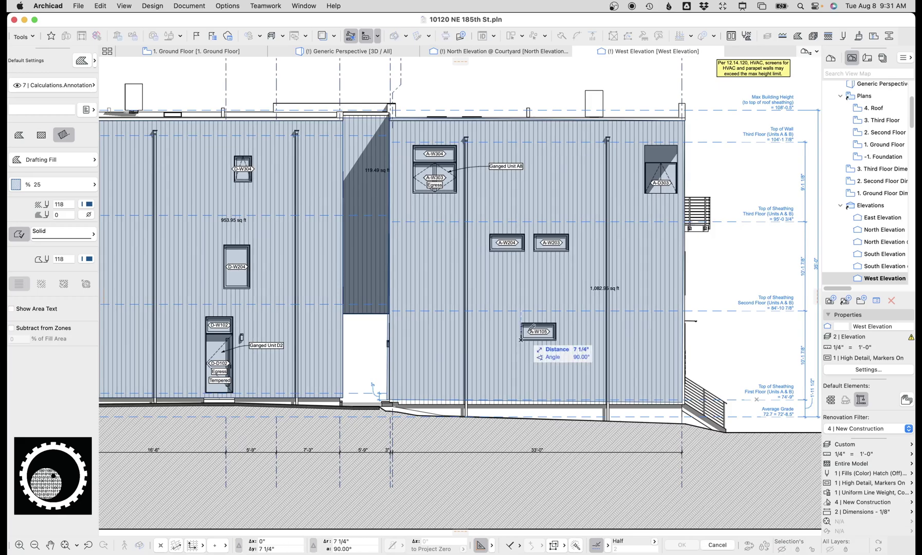
- Start fills at windows A-W105, A-W203, A-W304 and door A-D303, cancelling each
click(556, 340)
key(Escape)
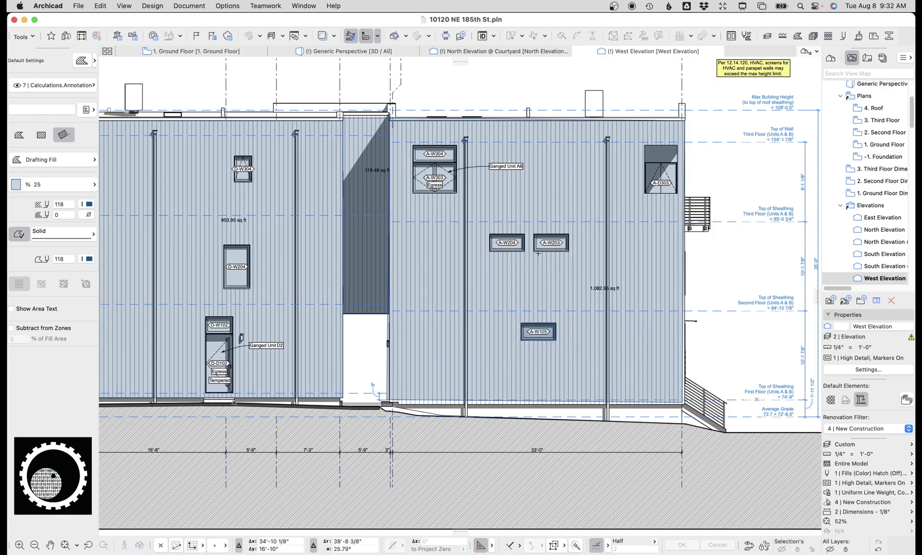
click(568, 250)
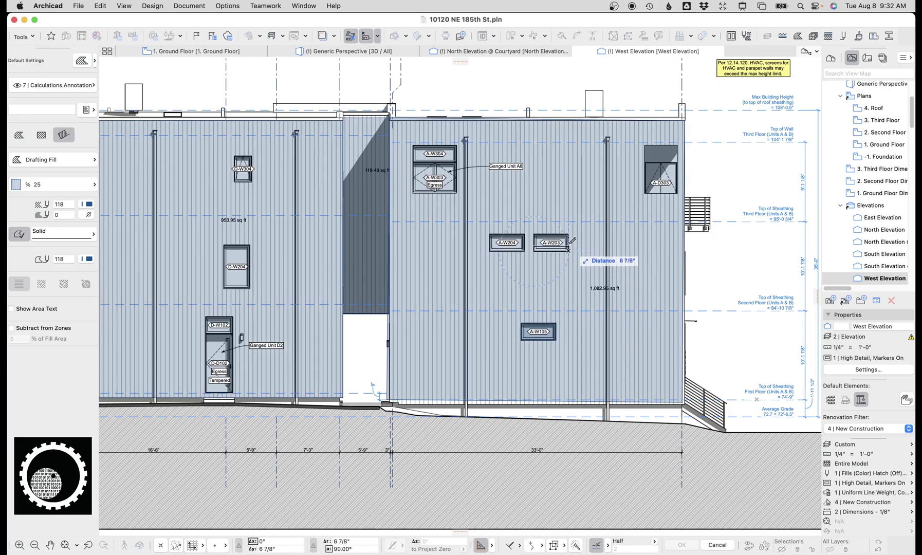
key(Escape)
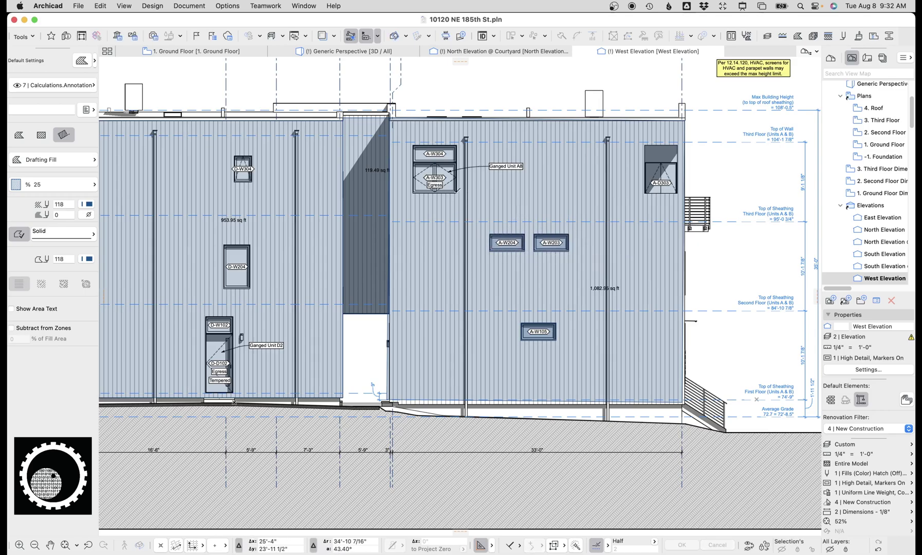
click(456, 144)
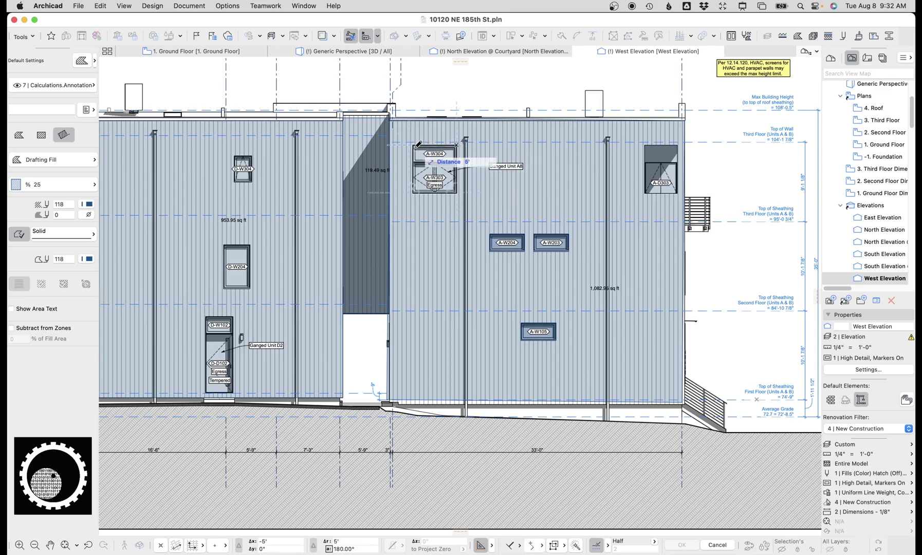
key(Escape)
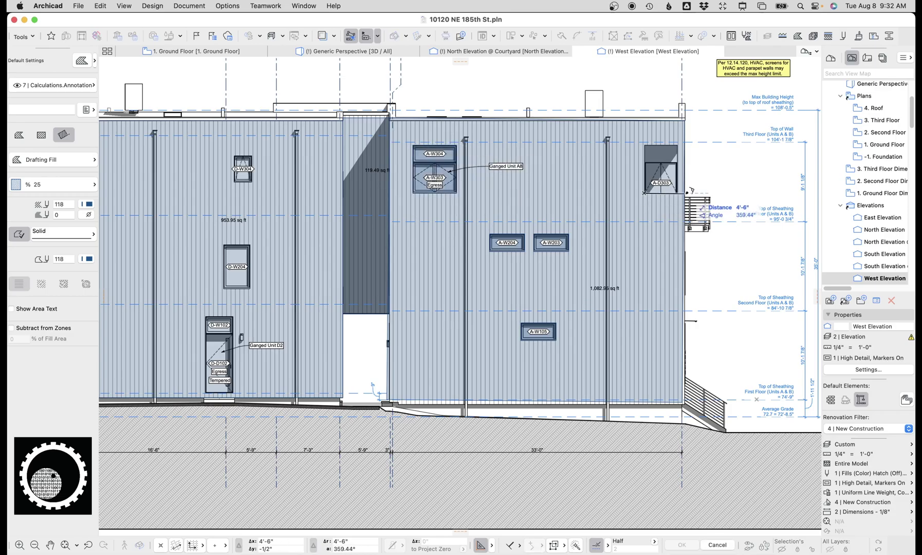
click(678, 194)
key(Escape)
- Trace fills over door D-D102 and windows D-W204 and D-W304
scroll(346, 304, left, 5)
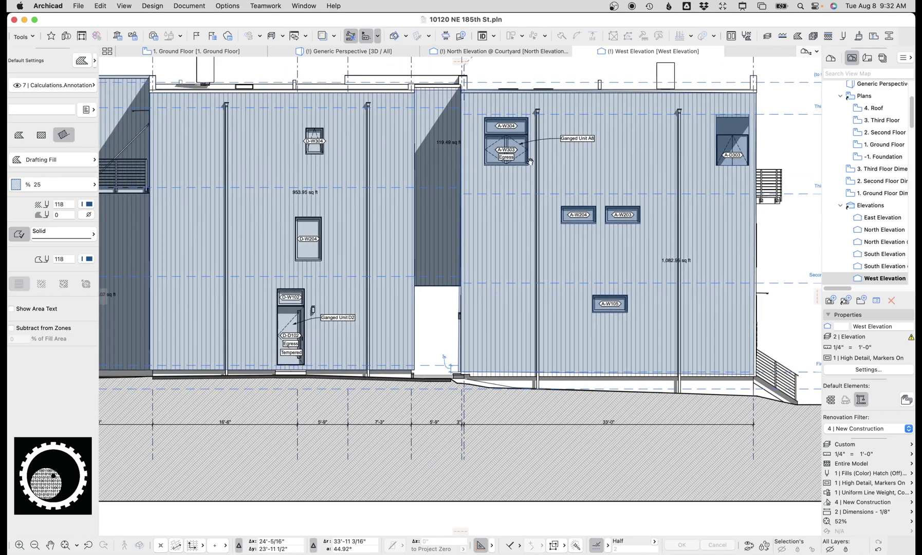
click(315, 361)
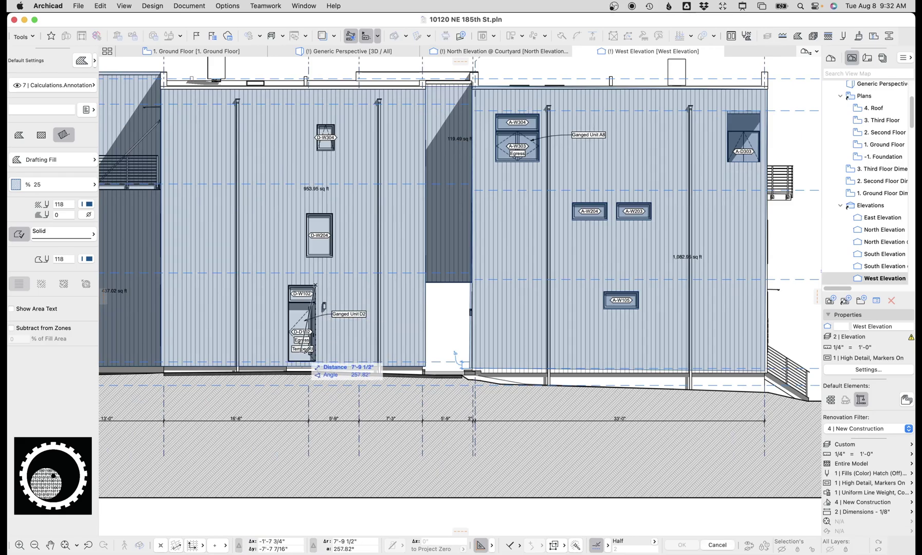
click(289, 285)
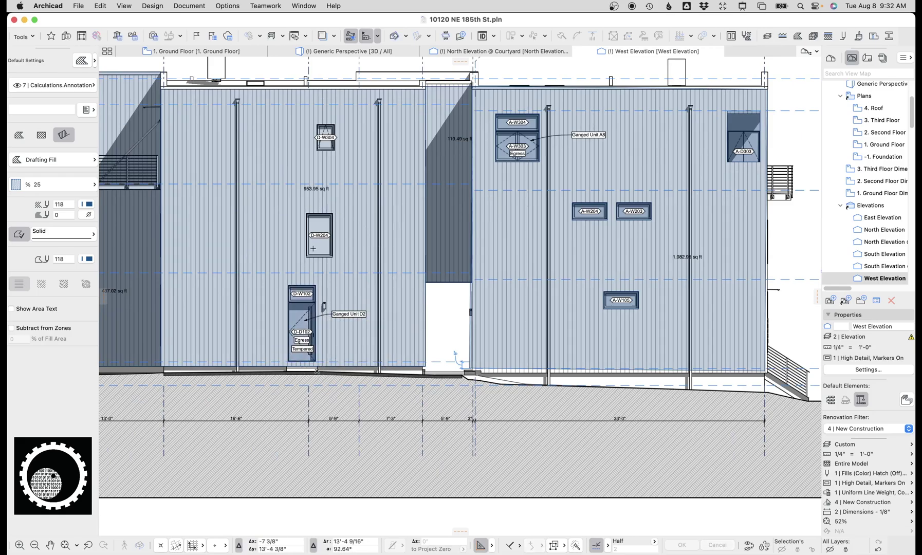
click(334, 257)
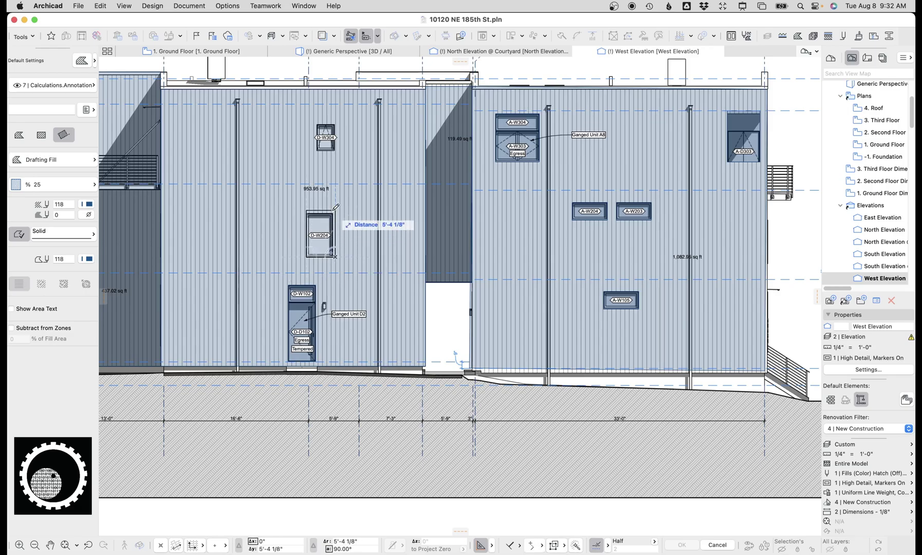
click(306, 214)
click(317, 150)
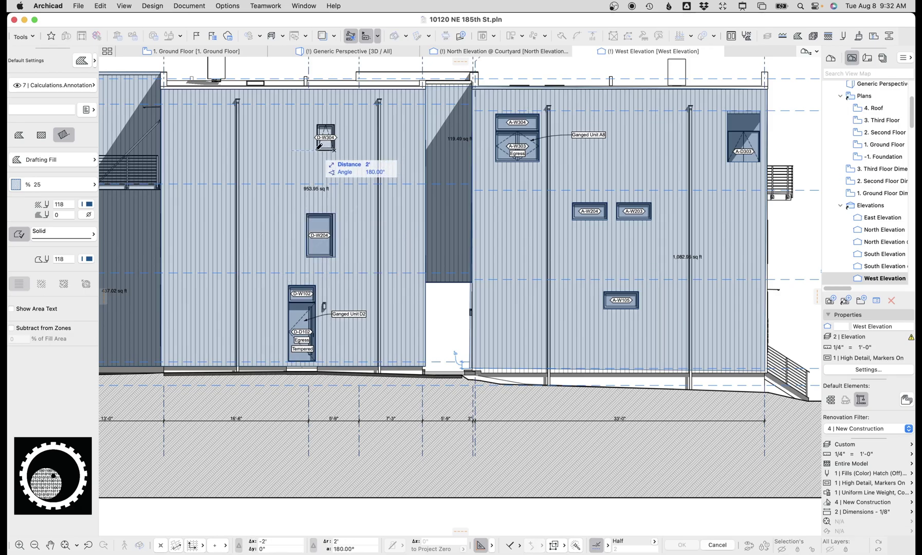
click(334, 125)
scroll(391, 175, down, 4)
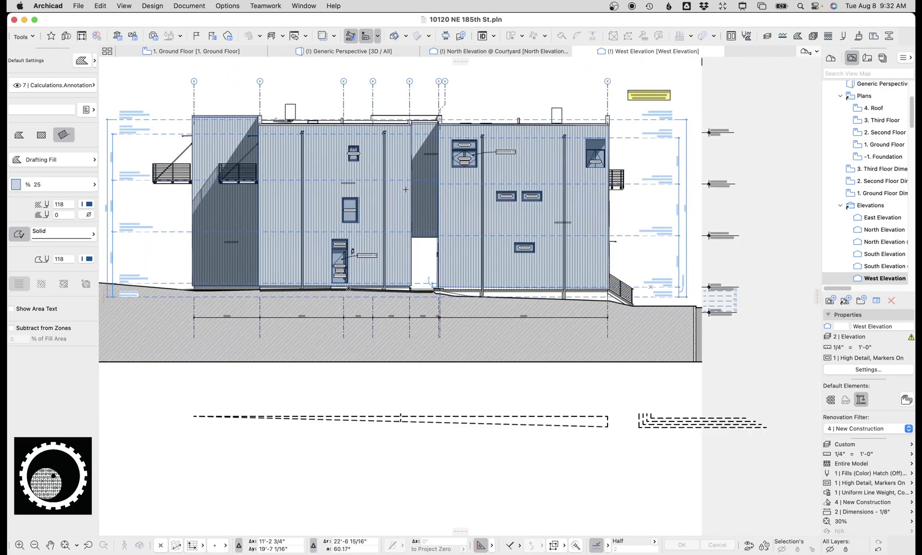
- Select all twelve fills and move them 150' straight down
scroll(463, 211, down, 2)
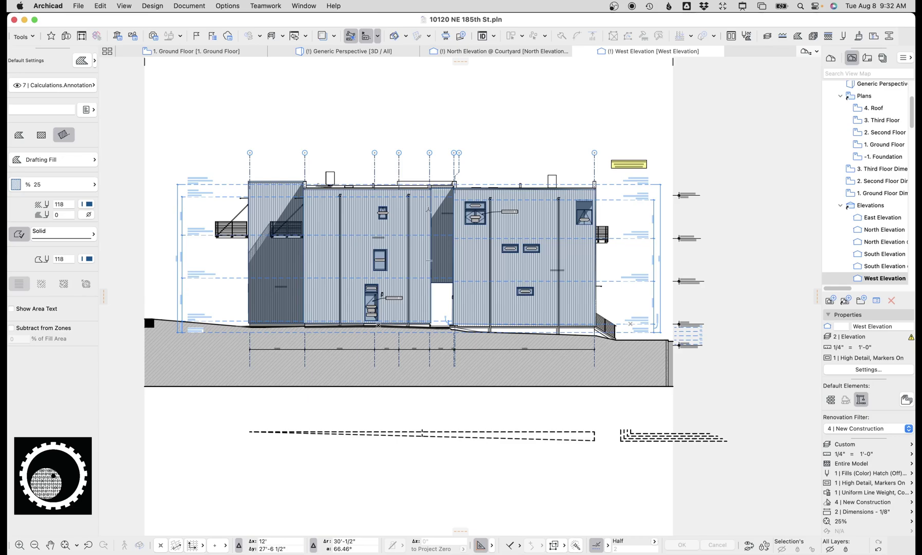
key(super+a)
scroll(435, 229, down, 3)
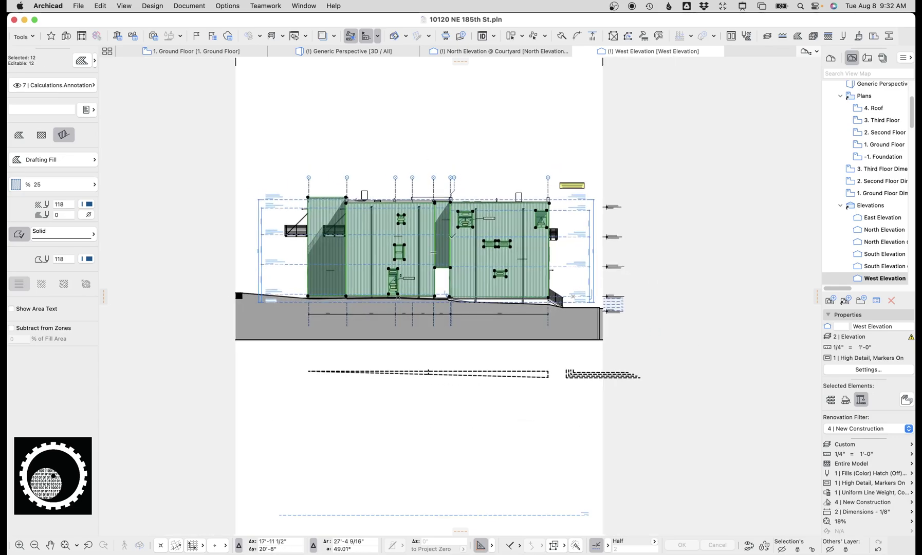
drag(445, 234, 423, 425)
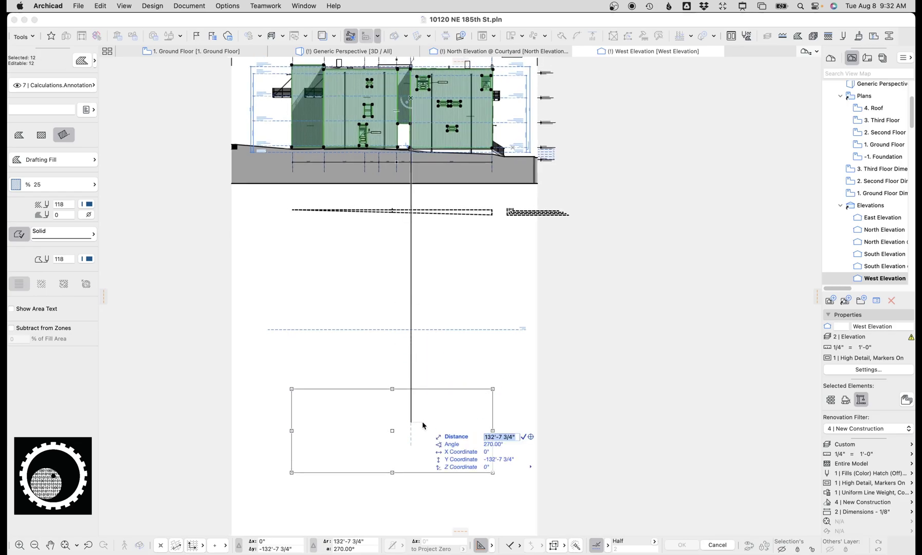
text(150)
key(Return)
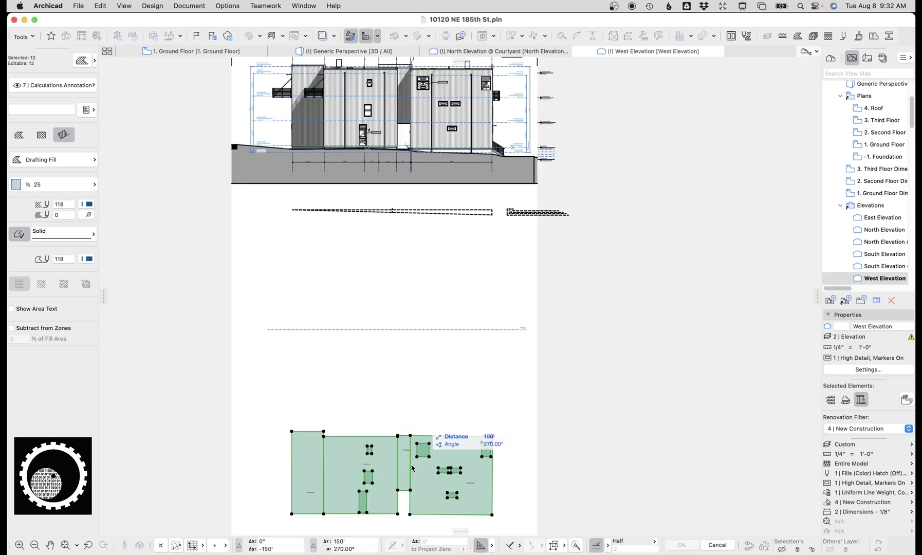
middle_drag(449, 388, 443, 280)
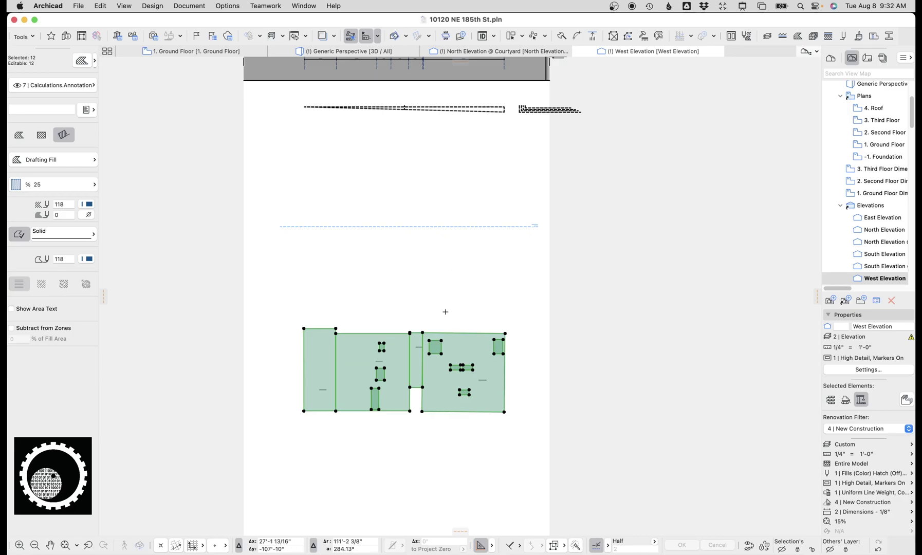
key(Escape)
- Select the four moved wall fills together
scroll(459, 353, up, 5)
scroll(537, 280, up, 4)
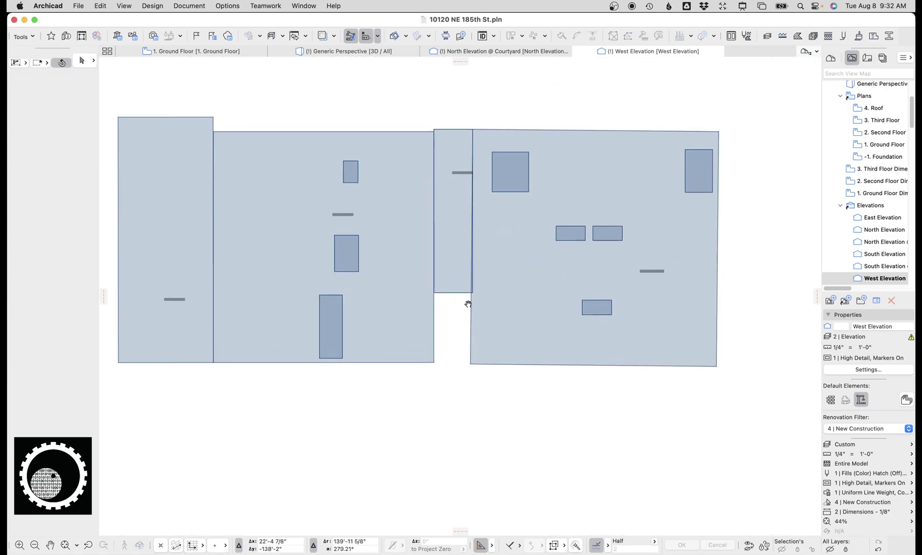
scroll(507, 343, down, 2)
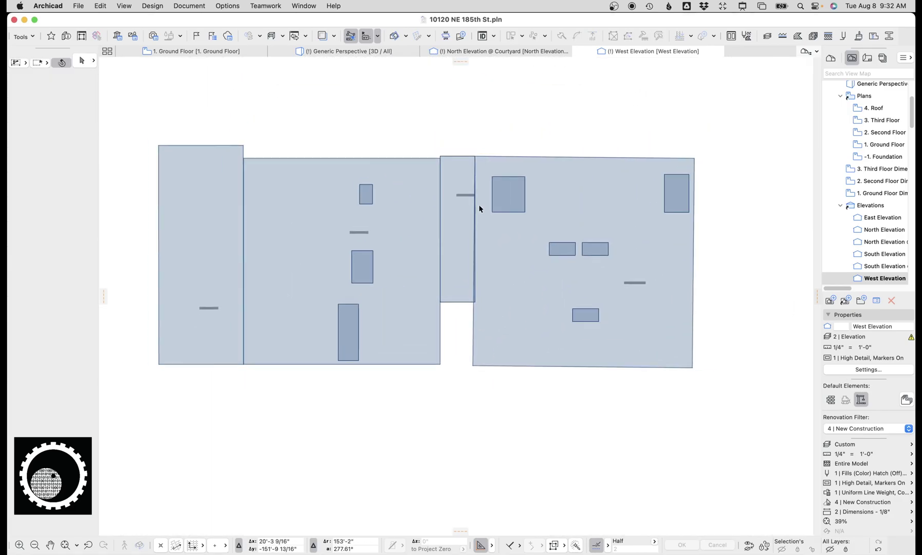
click(481, 282)
shift+click(458, 274)
shift+click(325, 276)
shift+click(221, 277)
click(539, 415)
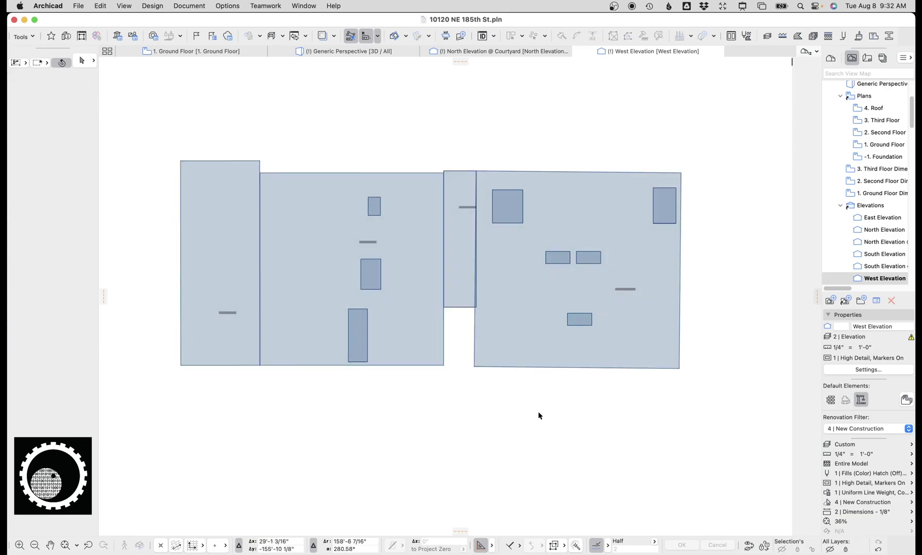
drag(520, 414, 422, 278)
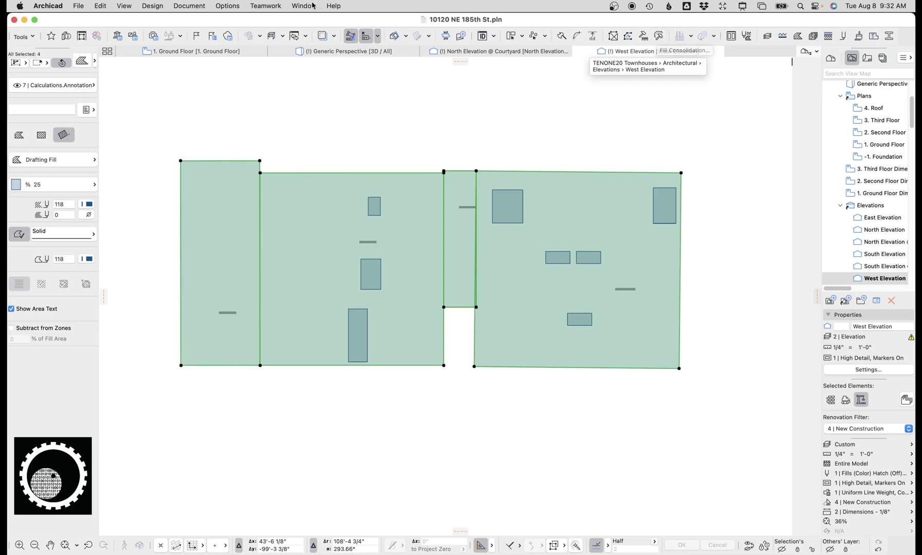
- Search Help for 'fill' and open Edit > Reshape > Fill Consolidation settings
click(333, 6)
text(fill)
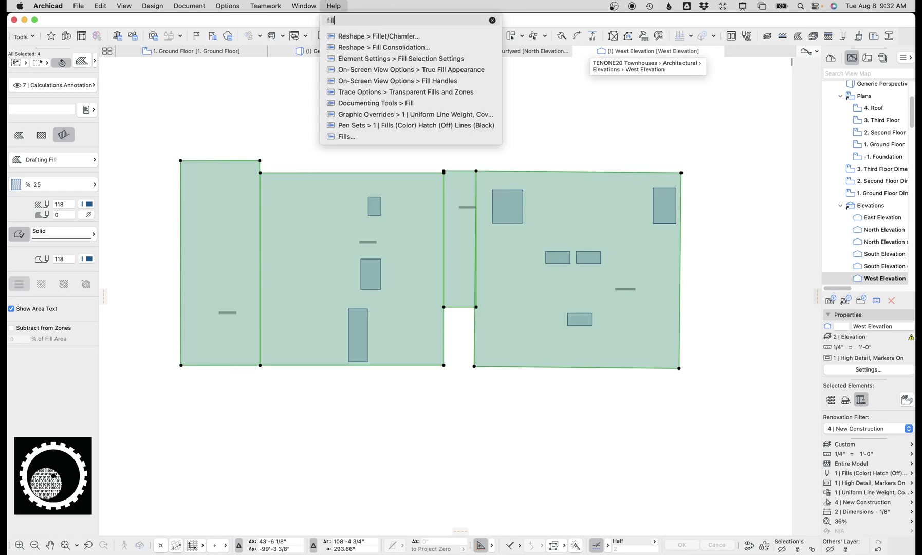
mouse_move(399, 51)
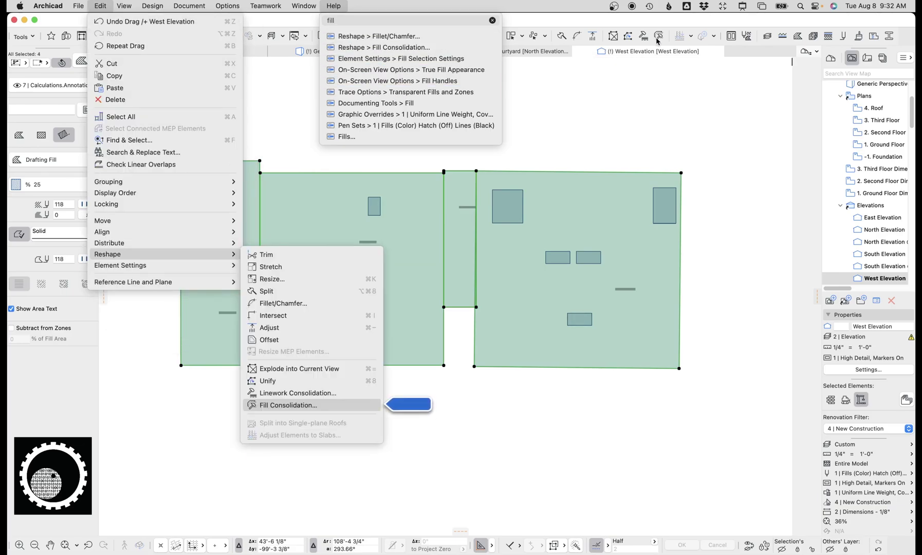
click(673, 127)
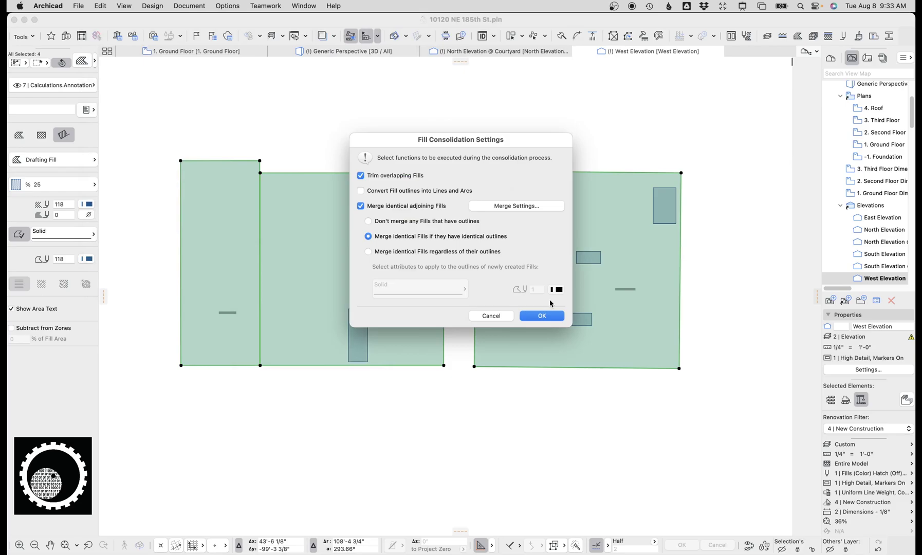
- Run Fill Consolidation twice to merge the four wall fills into one 2,590.45 sq ft fill
click(553, 320)
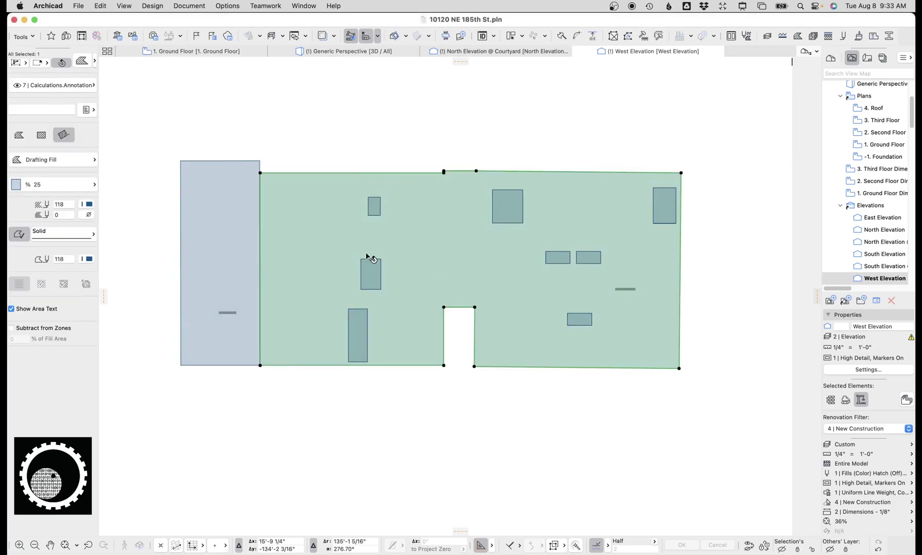
scroll(267, 103, up, 10)
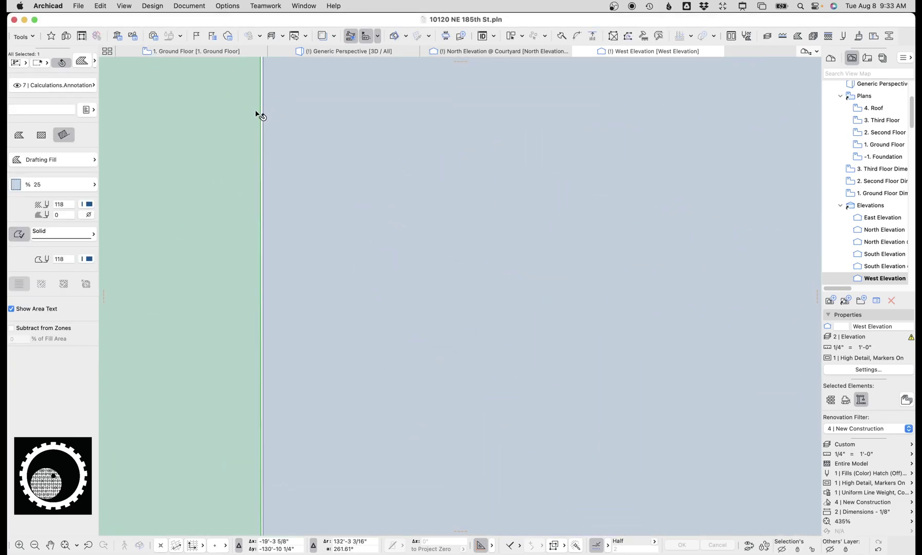
shift+click(308, 132)
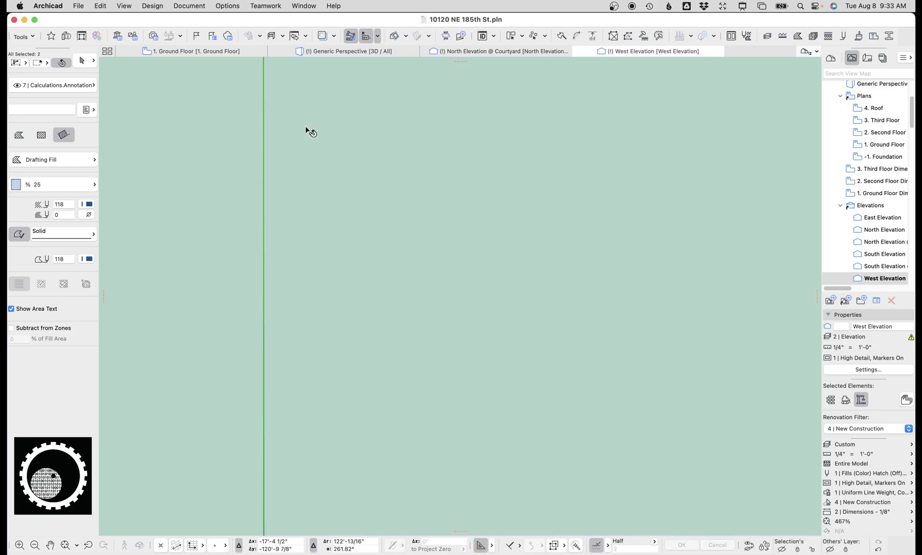
click(658, 35)
key(Return)
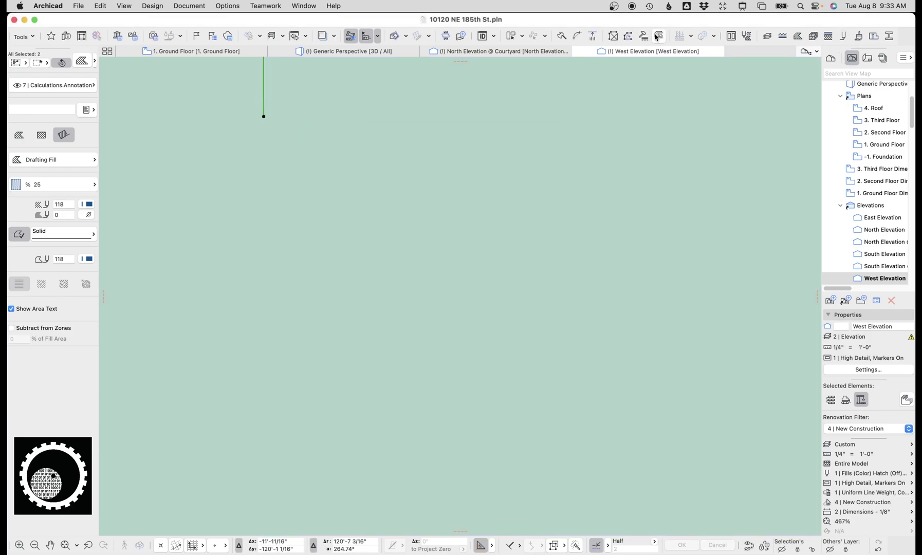
scroll(483, 311, down, 5)
scroll(487, 303, down, 4)
scroll(712, 287, up, 6)
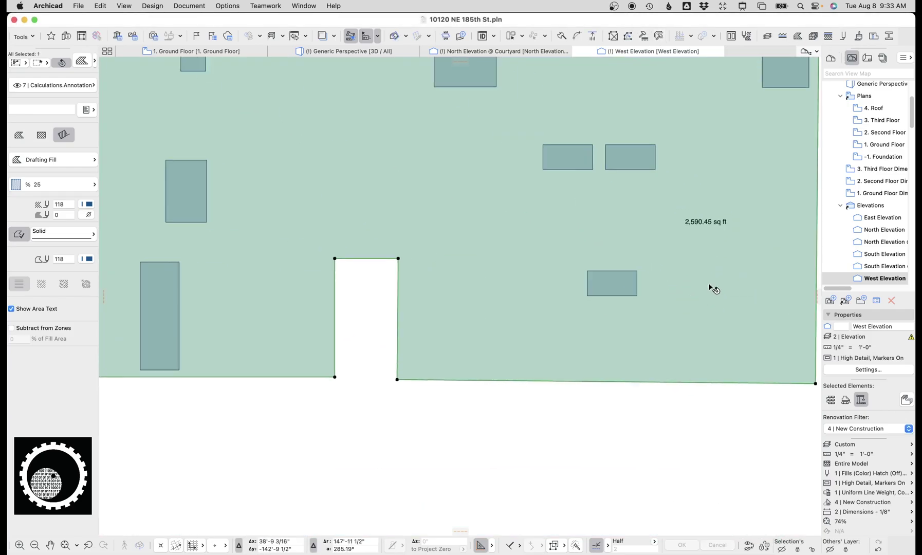
scroll(693, 226, right, 2)
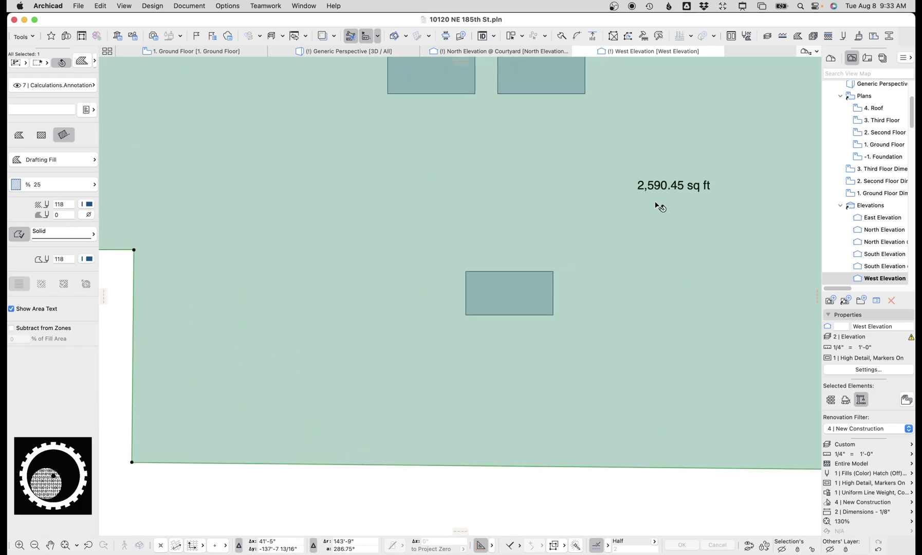
scroll(661, 229, down, 5)
scroll(641, 262, up, 2)
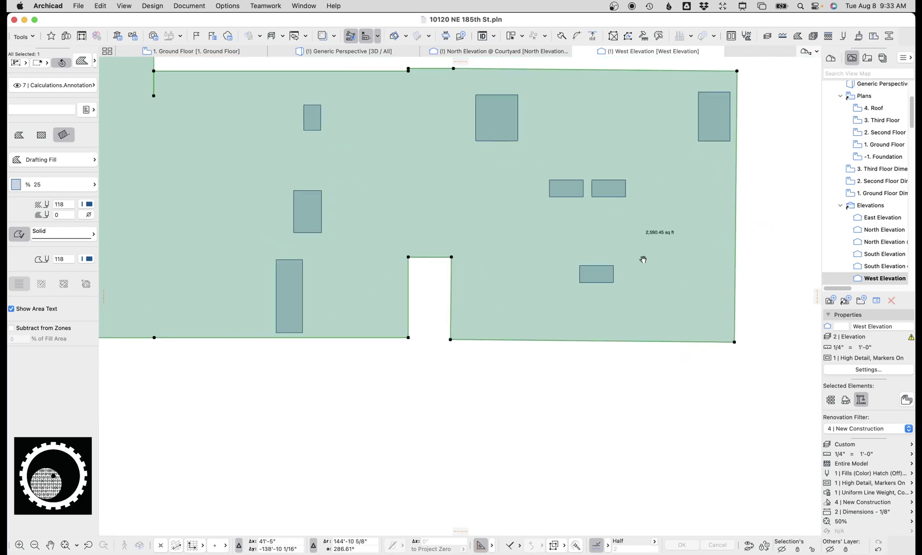
key(Escape)
- Move the window fills edge to edge and select all eight
click(730, 109)
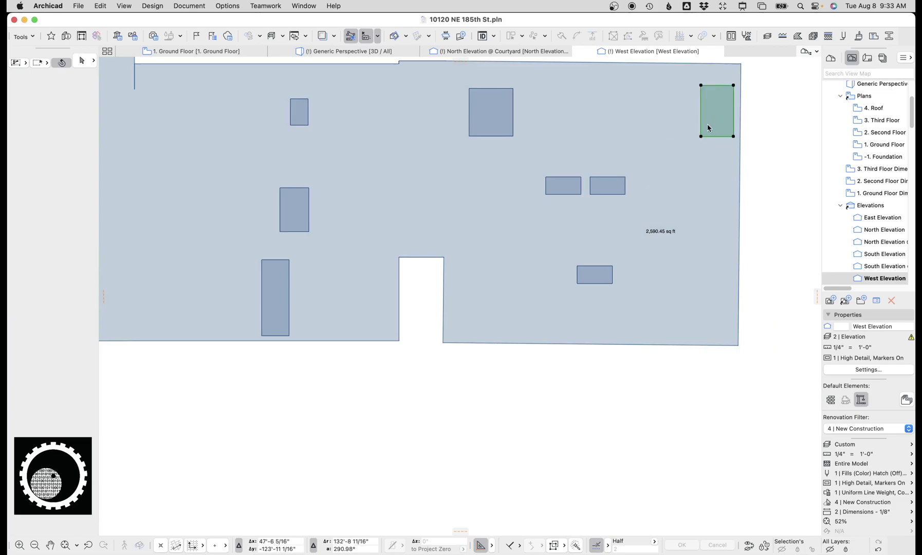
drag(700, 137, 617, 194)
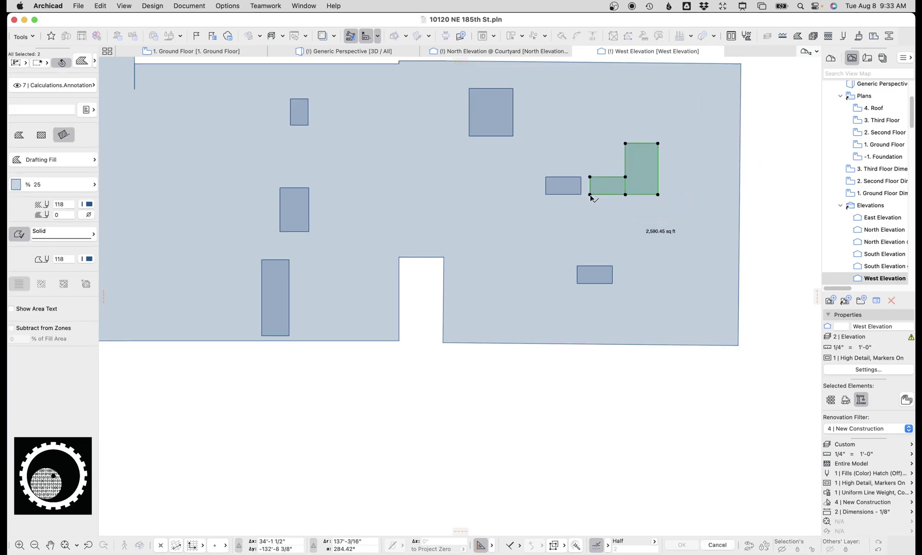
shift+click(591, 186)
shift+click(560, 186)
drag(545, 194, 322, 201)
shift+click(577, 283)
shift+click(469, 137)
shift+click(299, 119)
shift+click(291, 228)
shift+click(275, 308)
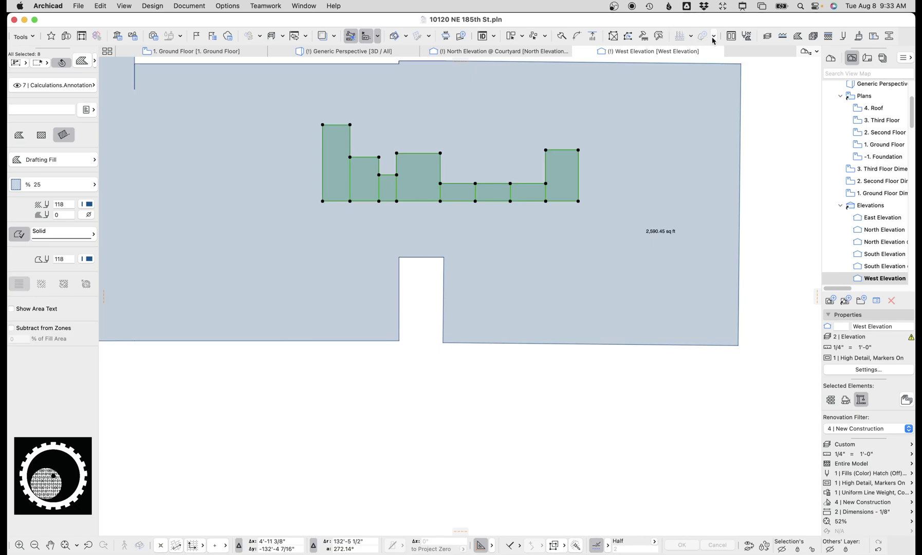
- Consolidate the window fills and show their 122.83 sq ft area text
click(658, 35)
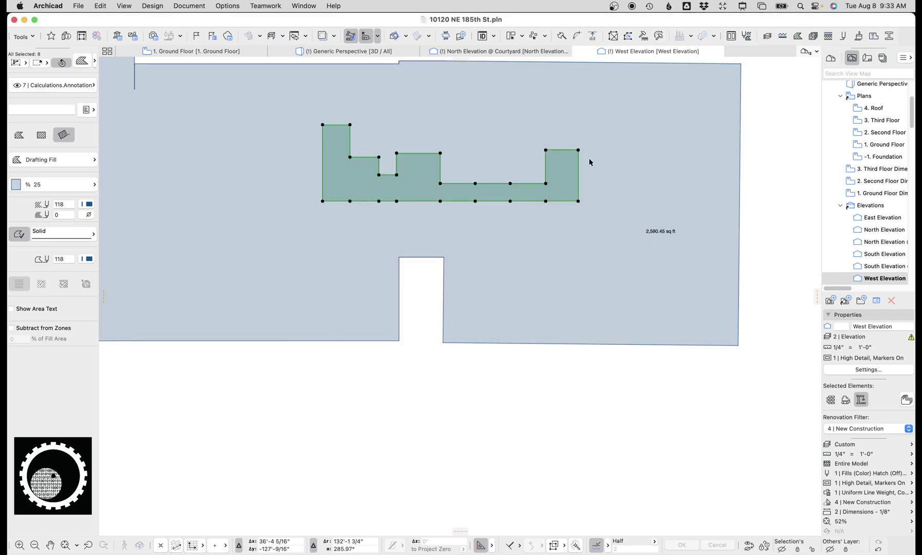
click(506, 193)
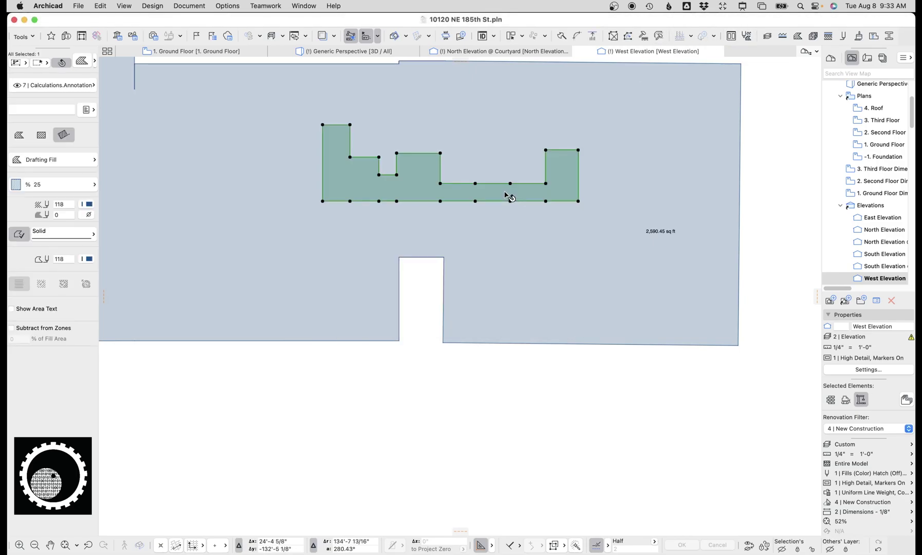
click(18, 310)
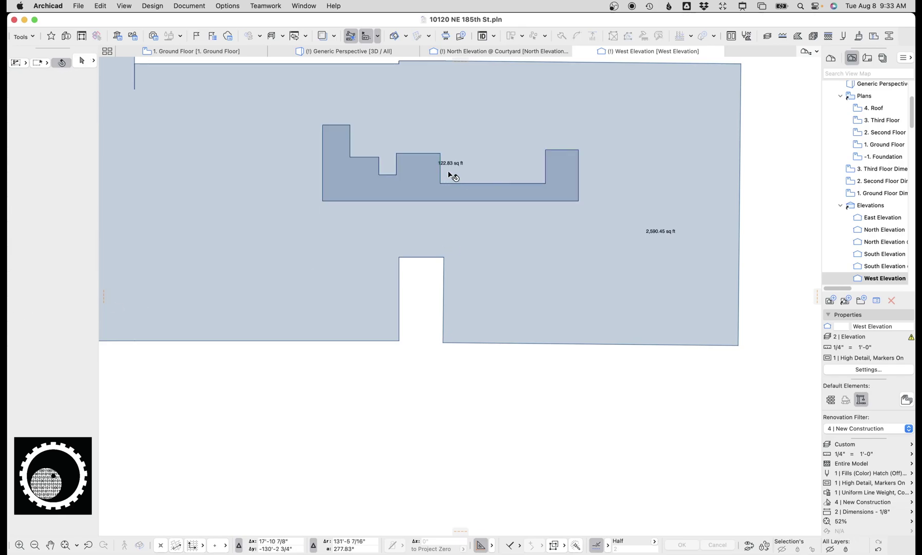
drag(452, 162, 511, 209)
key(Escape)
key(Escape)
scroll(663, 228, up, 2)
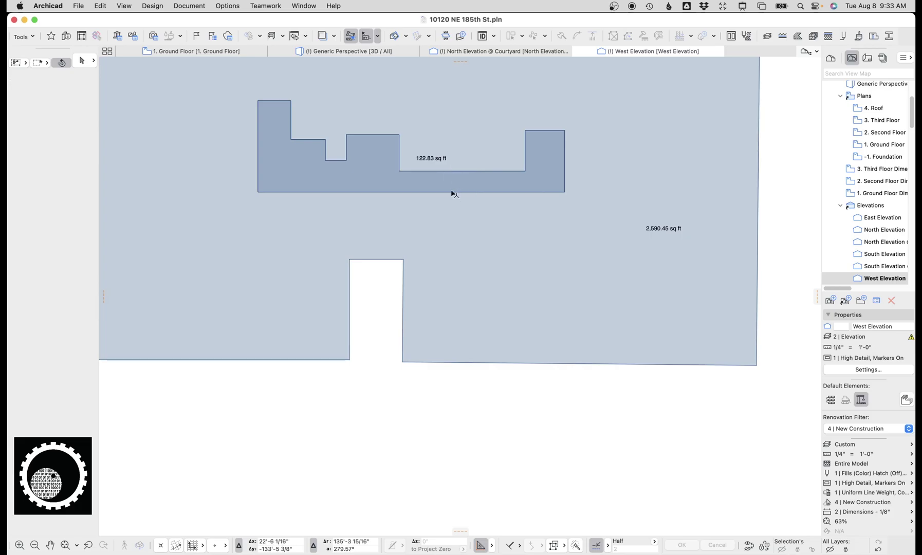
click(443, 208)
click(382, 259)
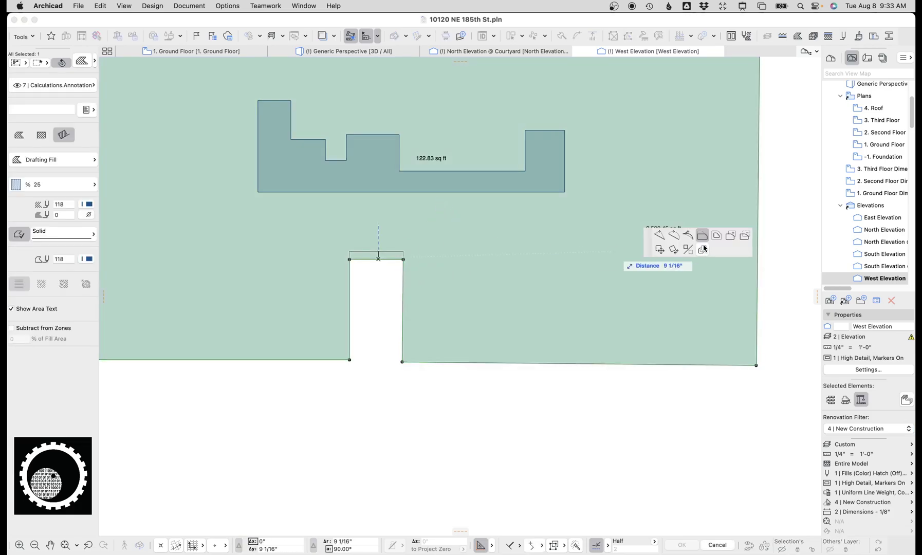
click(745, 235)
click(561, 174)
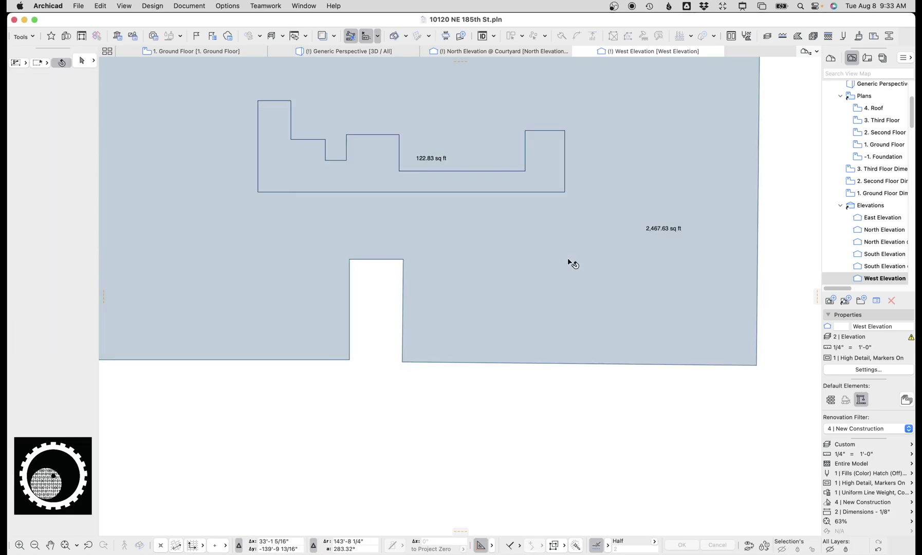
scroll(668, 238, up, 5)
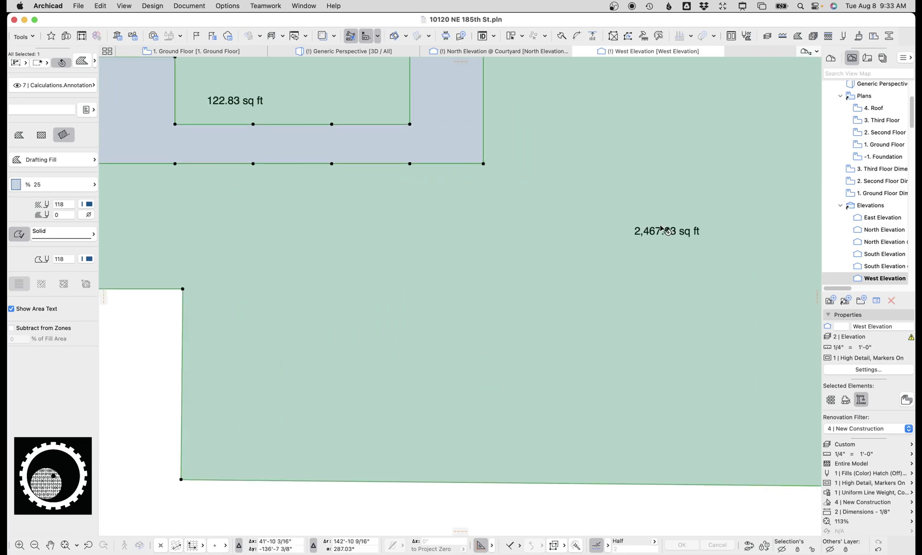
key(ctrl+alt+a)
mouse_move(644, 211)
mouse_down()
mouse_move(615, 211)
mouse_move(773, 263)
mouse_move(596, 219)
mouse_up()
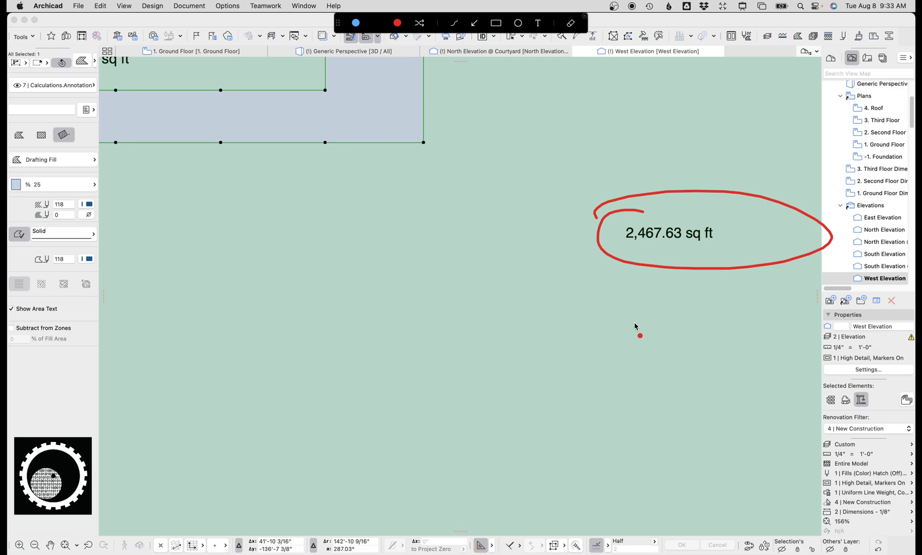
key(ctrl+alt+a)
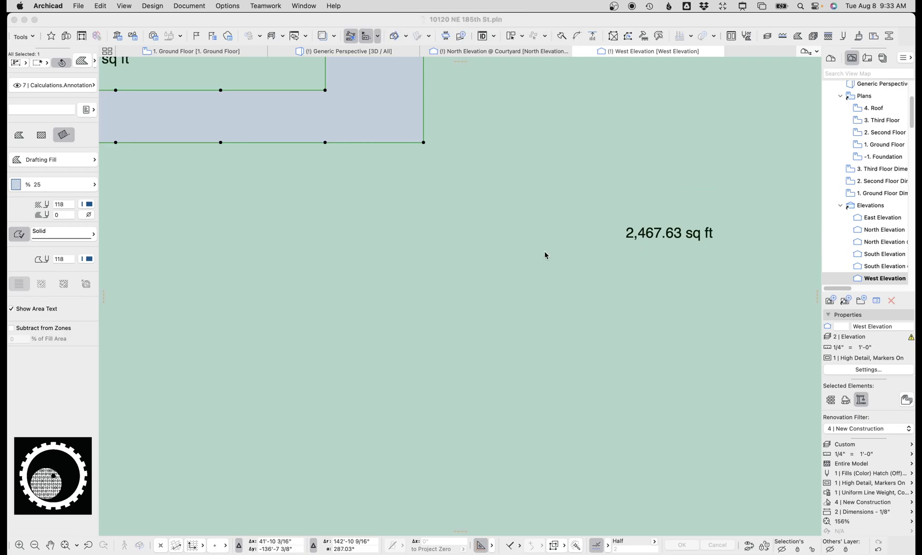
- Check the 122.83 sq ft window fill and the 2,467.63 sq ft net wall fill
click(514, 257)
scroll(504, 247, down, 5)
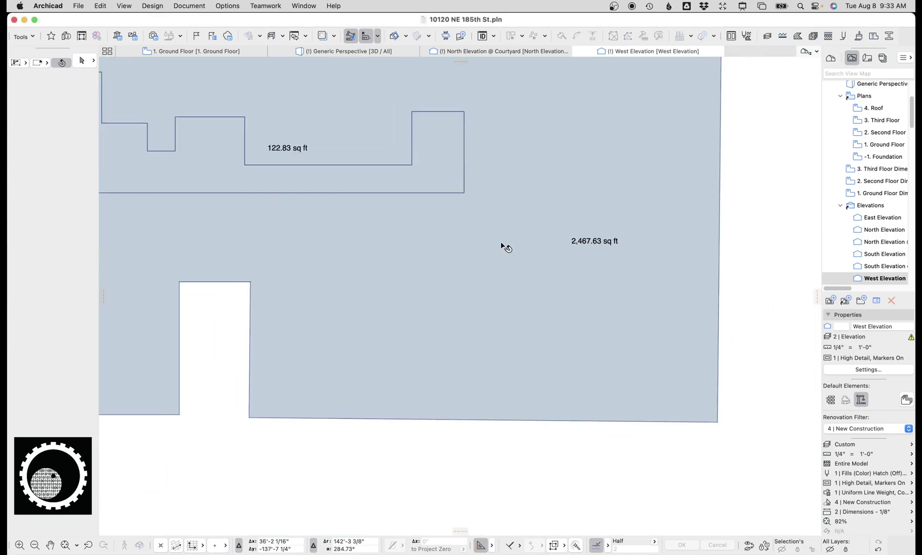
click(491, 261)
scroll(560, 244, left, 5)
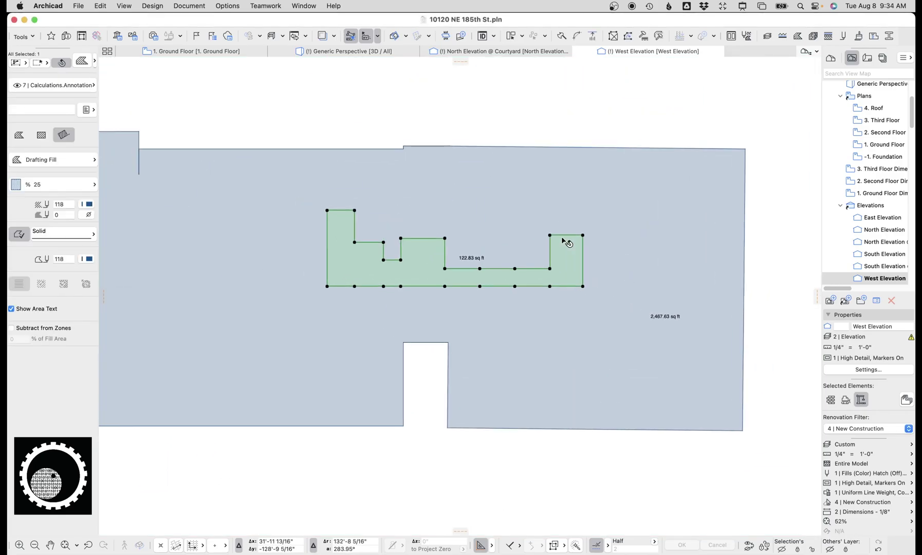
click(465, 151)
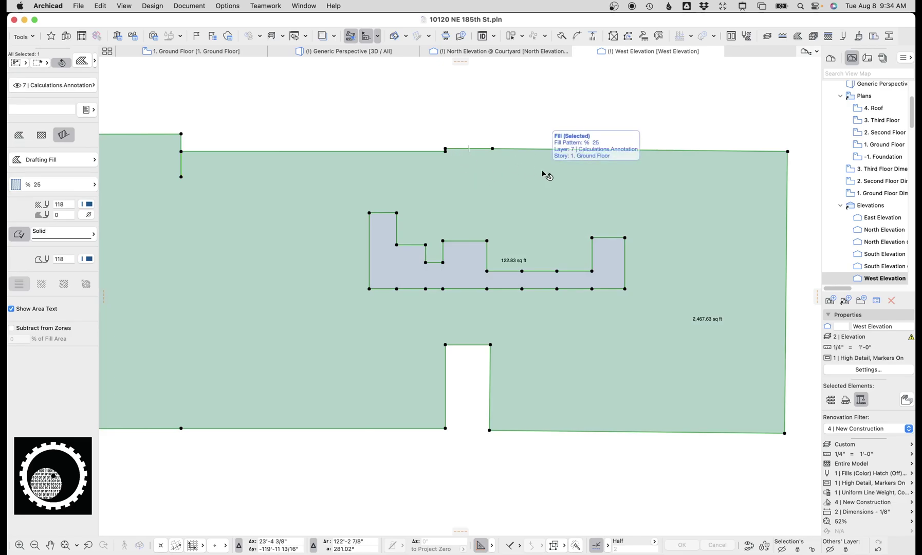
scroll(514, 273, down, 4)
click(495, 291)
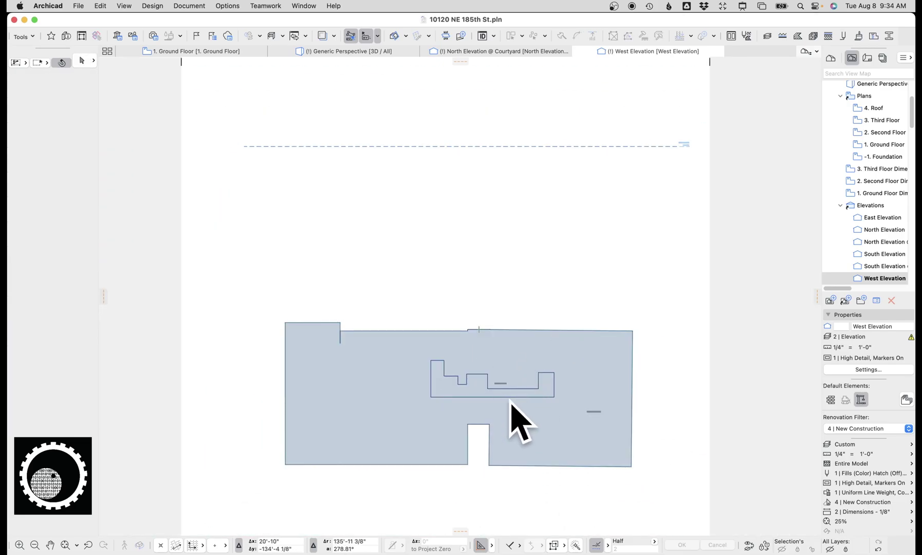
- Zoom and pan to show the whole West Elevation drawing
scroll(495, 340, up, 2)
scroll(519, 343, up, 2)
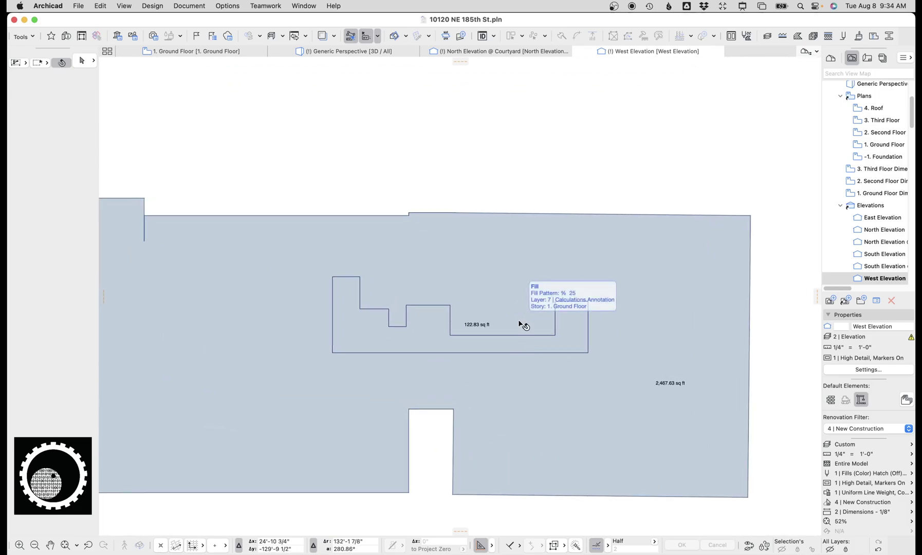
scroll(521, 323, down, 4)
middle_drag(490, 416, 501, 482)
scroll(509, 337, up, 2)
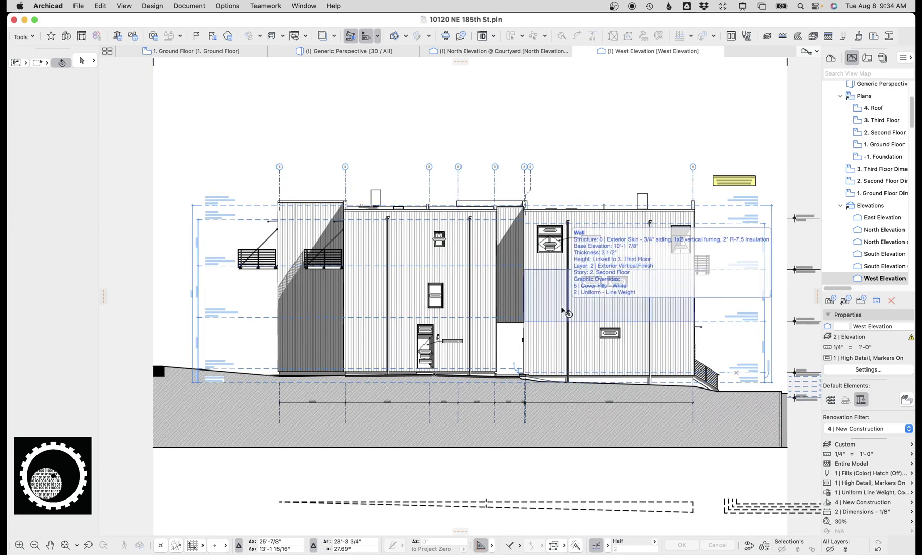
scroll(566, 312, up, 3)
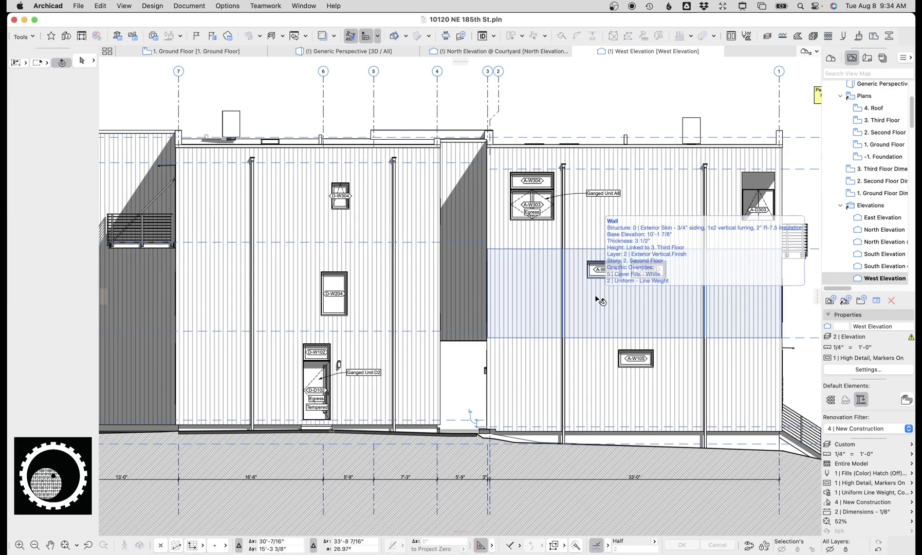
- In the Generic Perspective, isolate the cladding wall layer and orbit to a high oblique view
click(393, 53)
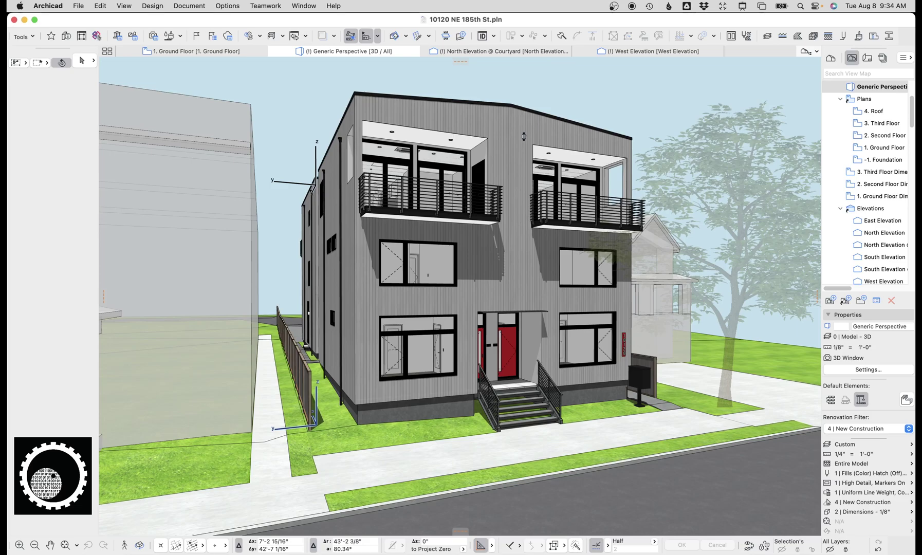
click(607, 149)
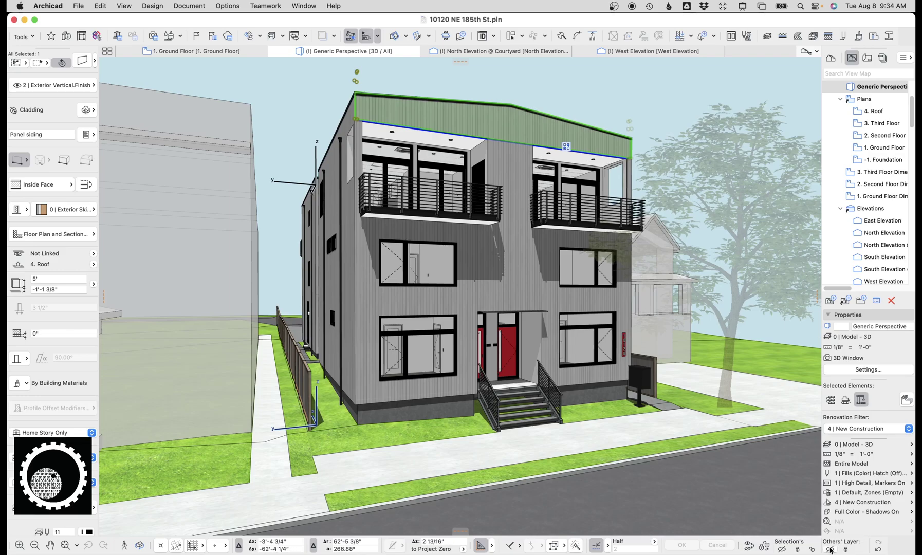
key(super+shift+i)
key(o)
drag(669, 247, 576, 175)
scroll(870, 223, down, 15)
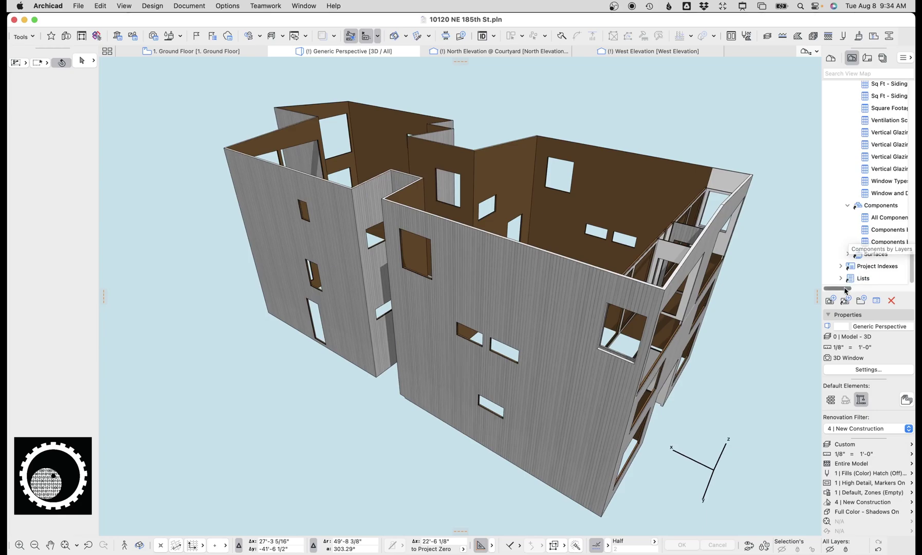
scroll(864, 216, up, 4)
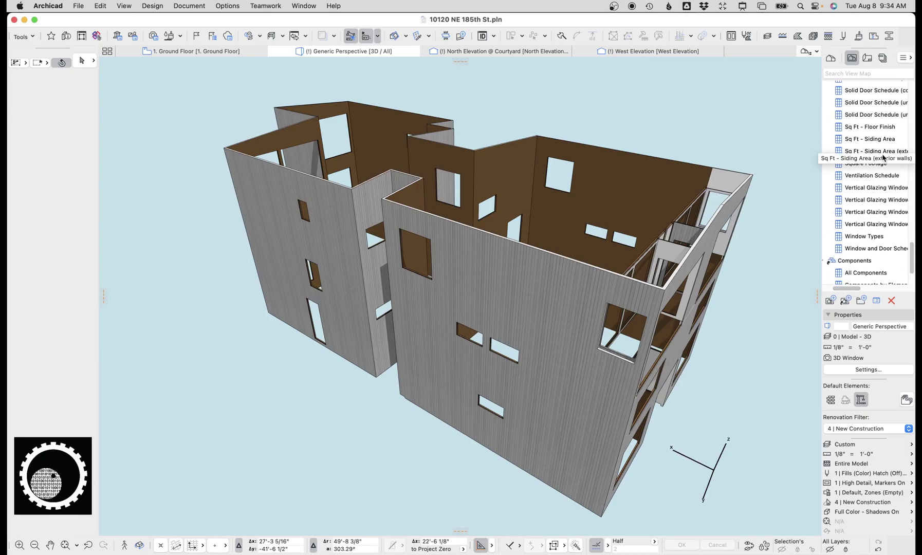
- Open Sq Ft - Siding Area, review its Element Type criterion and Element ID field, then return to 3D
double_click(871, 140)
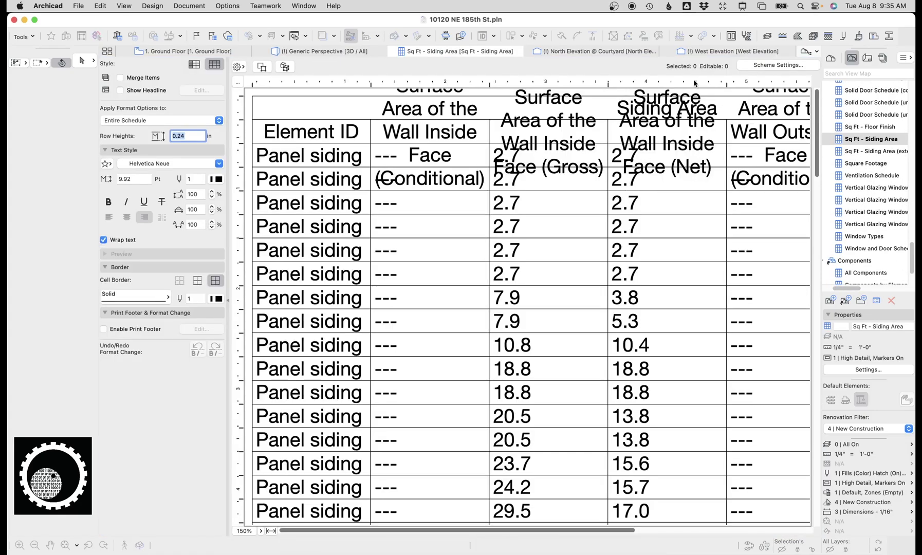
click(766, 64)
click(577, 137)
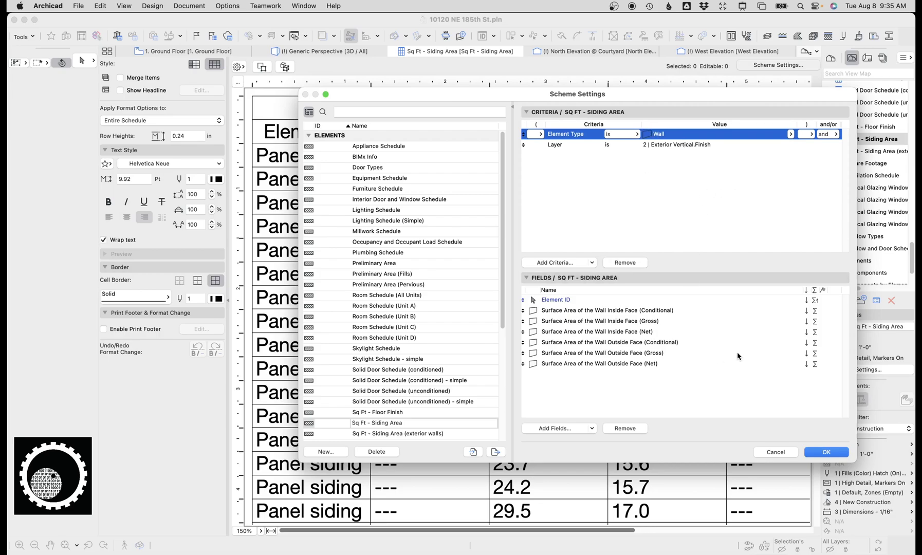
click(551, 300)
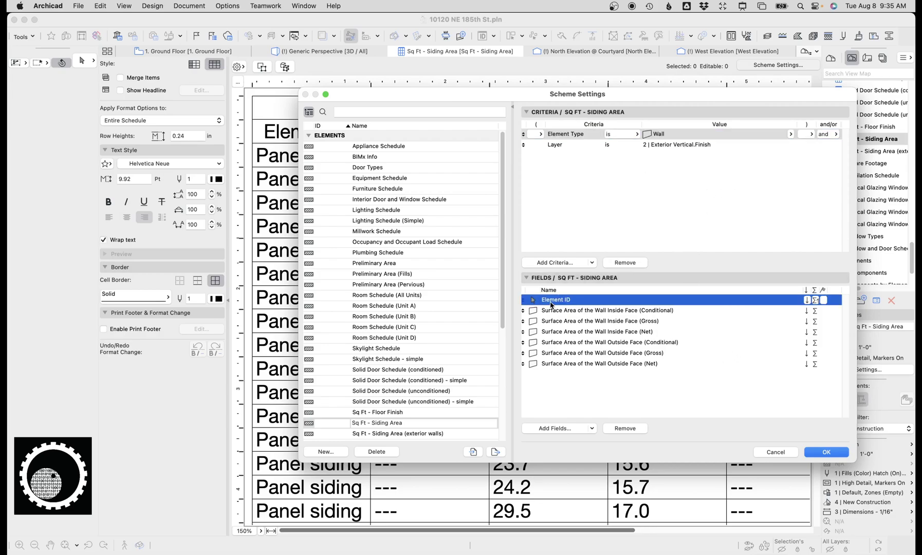
click(825, 452)
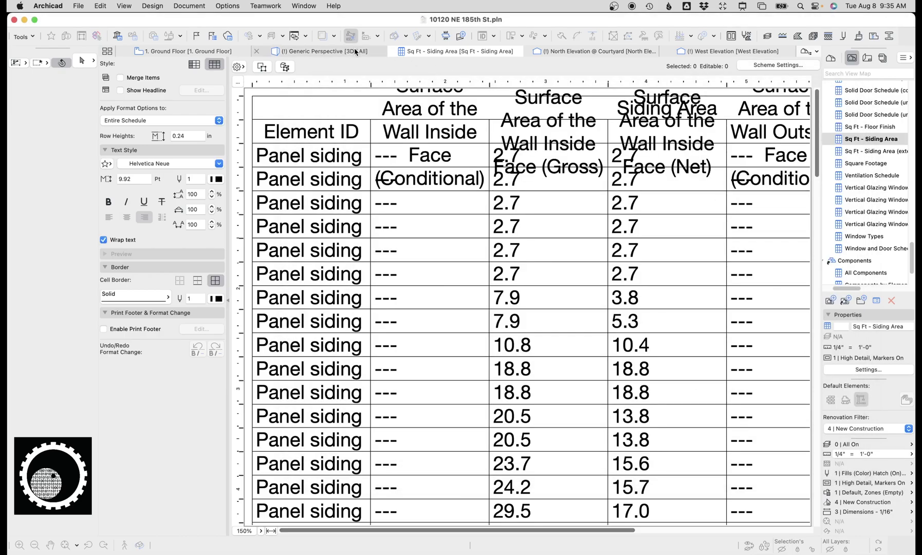
click(355, 50)
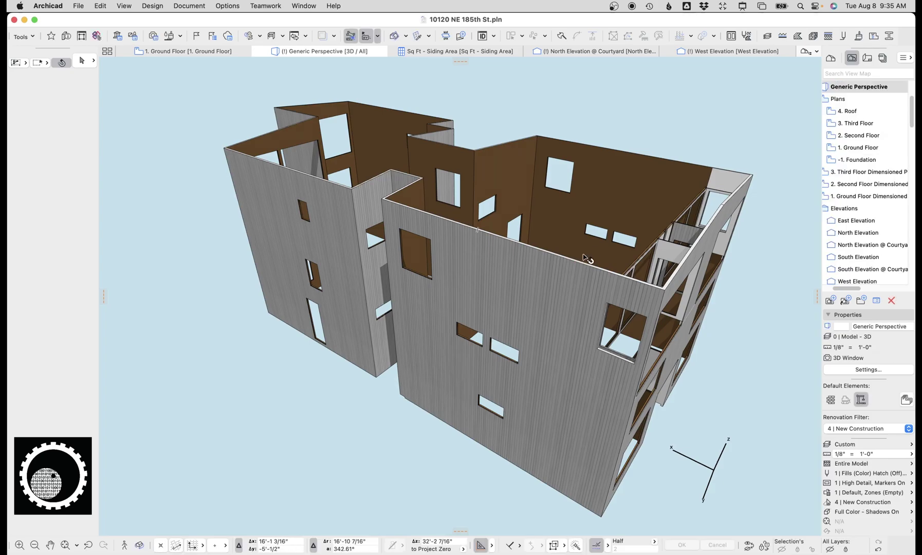
click(532, 301)
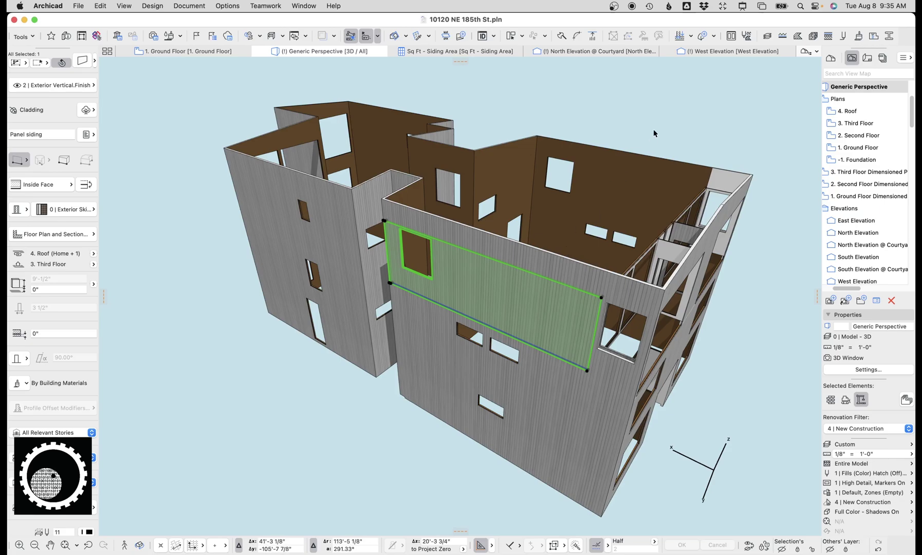
- Review the Sq Ft - Siding Area scheme settings and close them unchanged
click(460, 51)
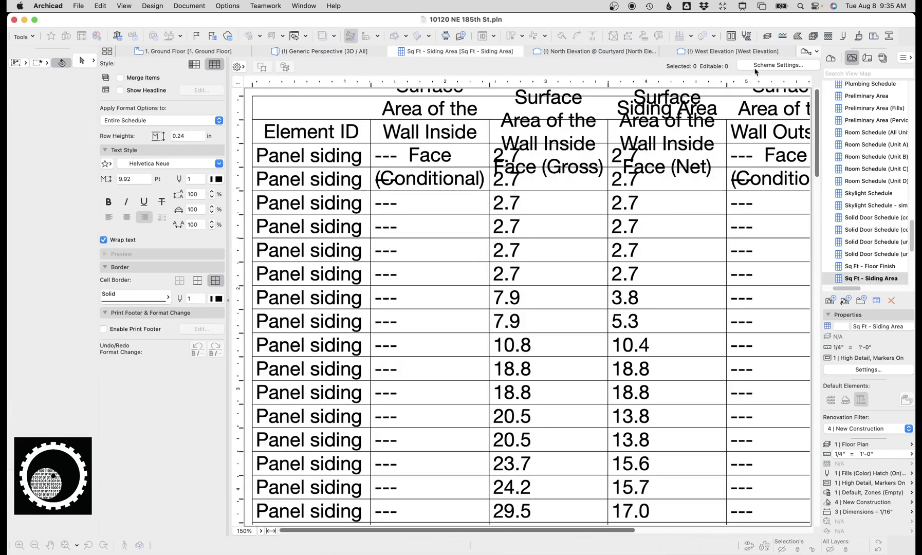
click(768, 65)
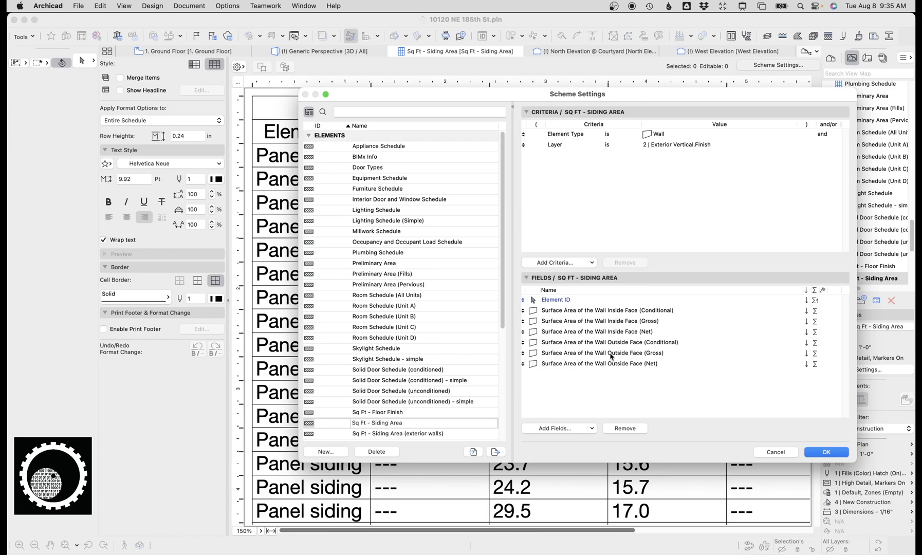
click(773, 453)
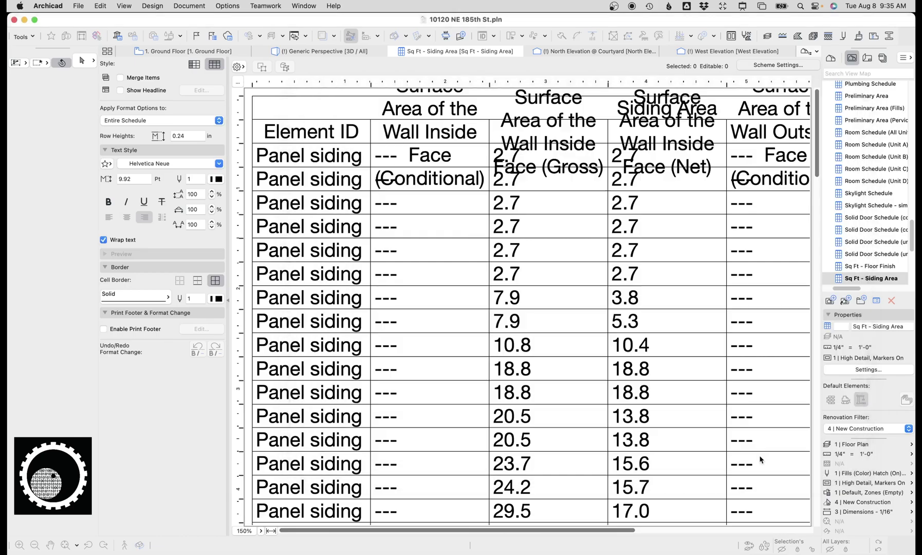
drag(580, 530, 615, 531)
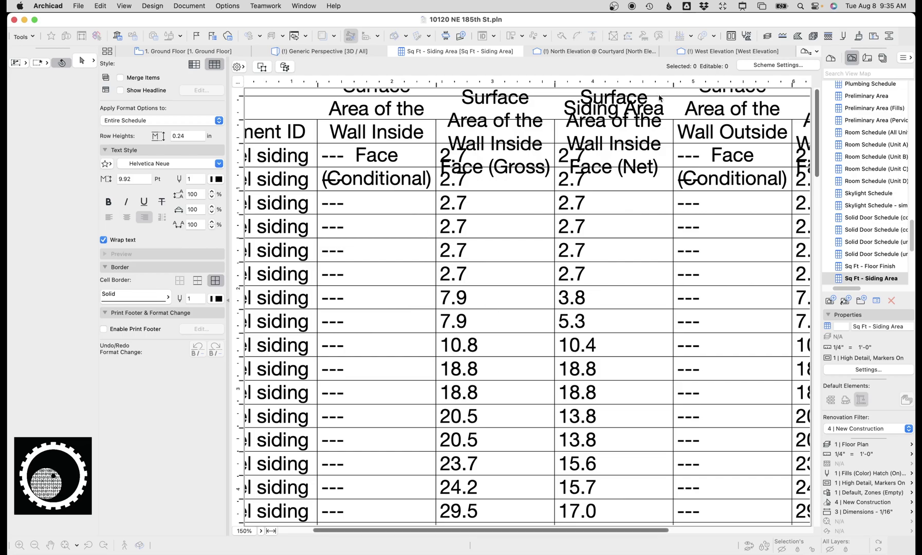
- Reopen the scheme settings and browse the Wall fields available to add
click(757, 67)
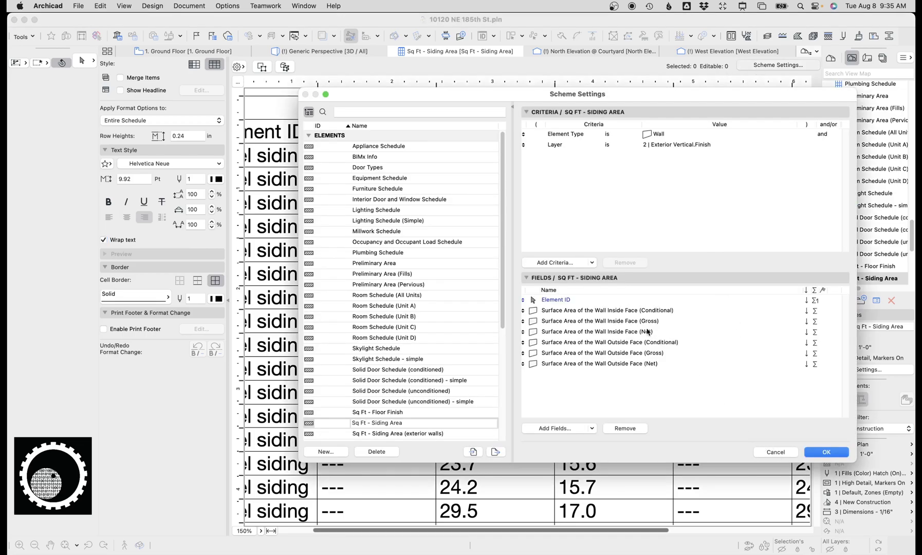
click(652, 311)
click(571, 428)
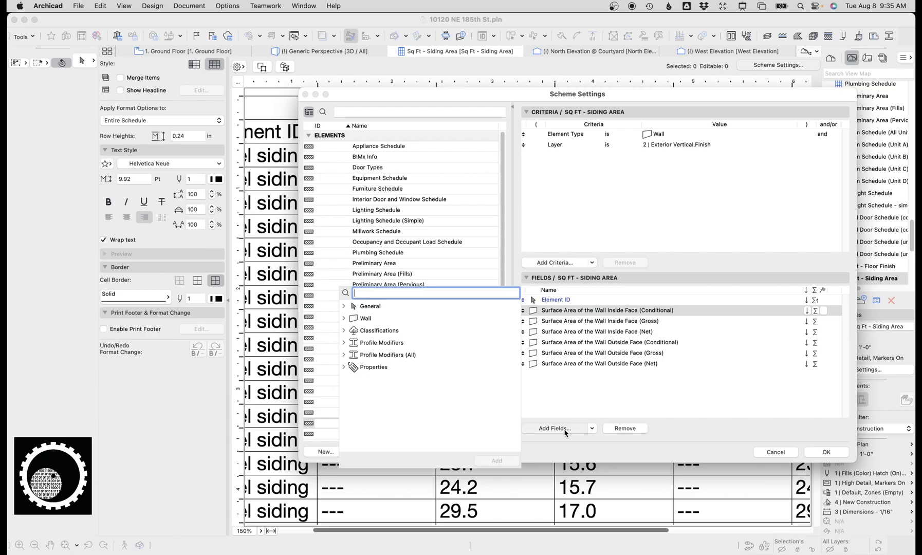
click(346, 319)
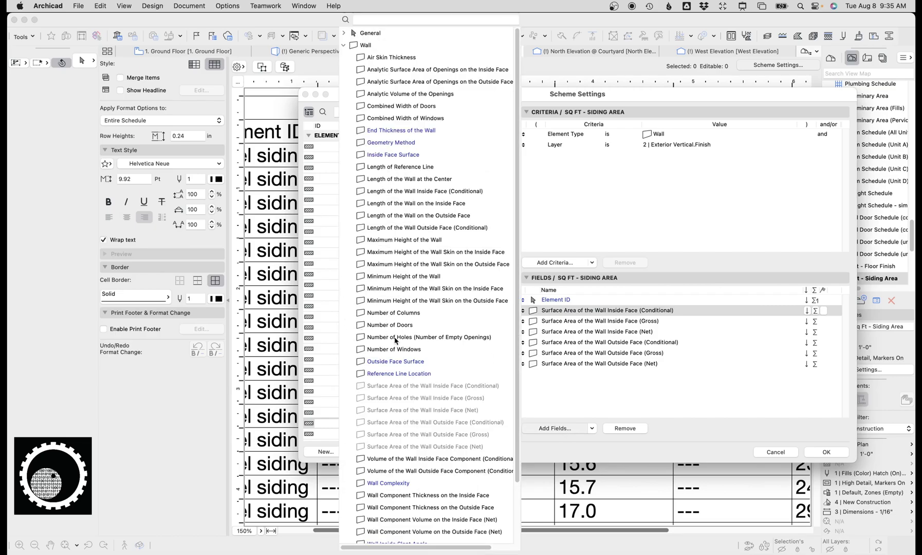
scroll(397, 319, down, 5)
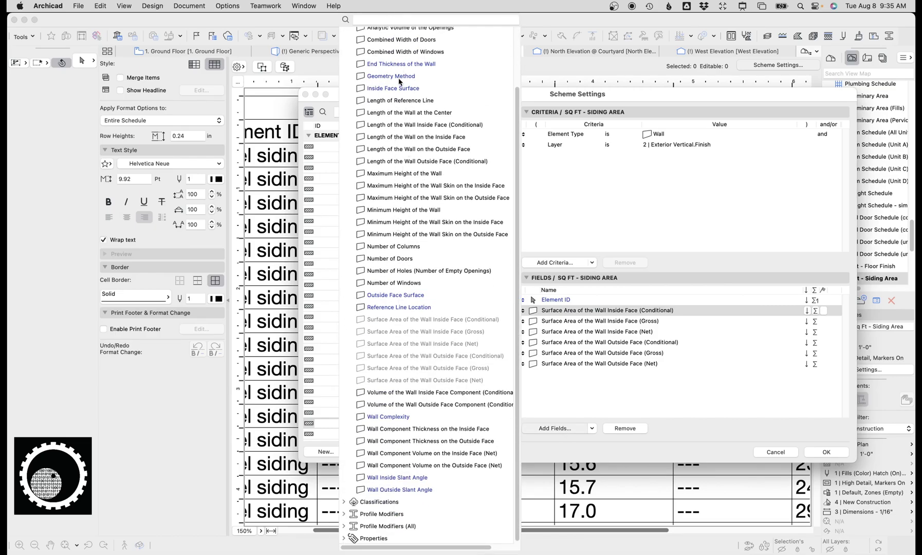
scroll(399, 82, up, 5)
scroll(414, 109, down, 5)
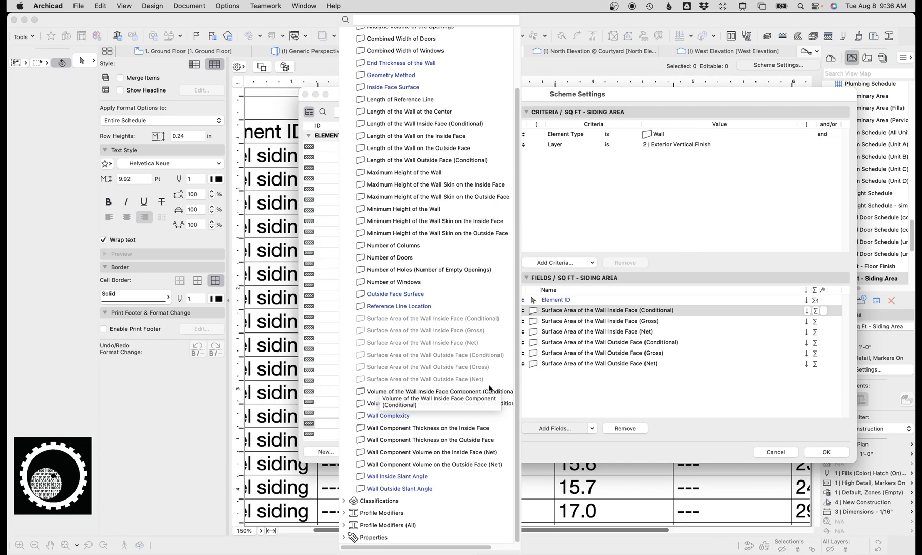
- Close the field list and schedule settings without changes, then scroll the siding schedule
click(795, 447)
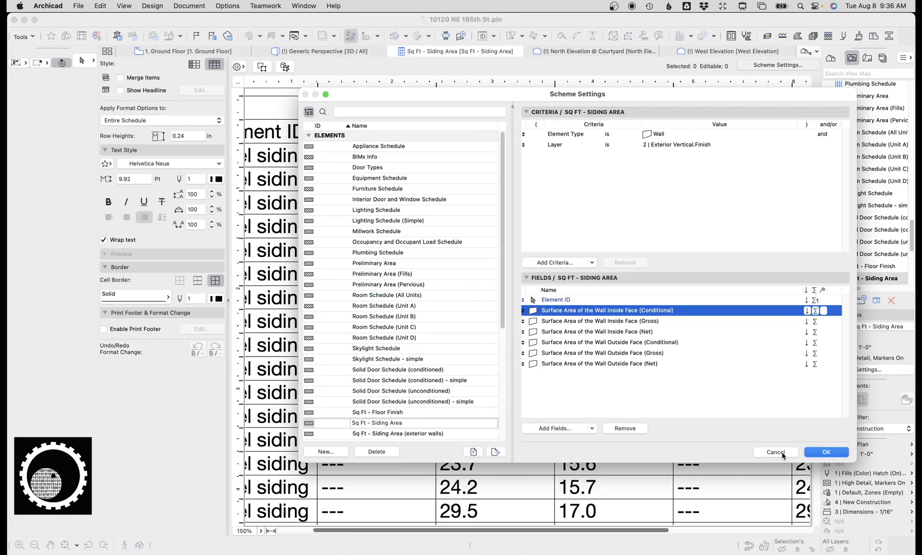
click(773, 452)
scroll(606, 418, down, 20)
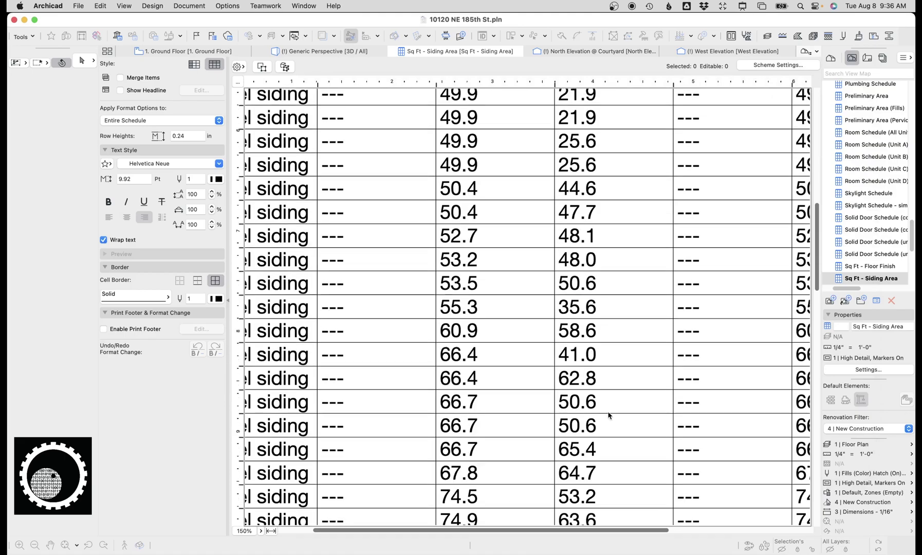
scroll(590, 439, down, 7)
drag(599, 532, 639, 531)
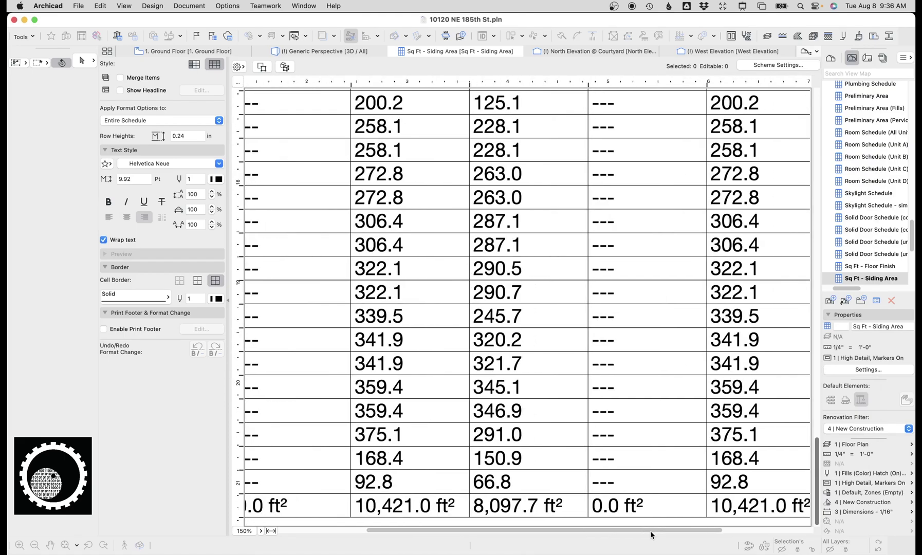
- Inspect the inside face conditional area field in Scheme Settings and close without changes
click(767, 69)
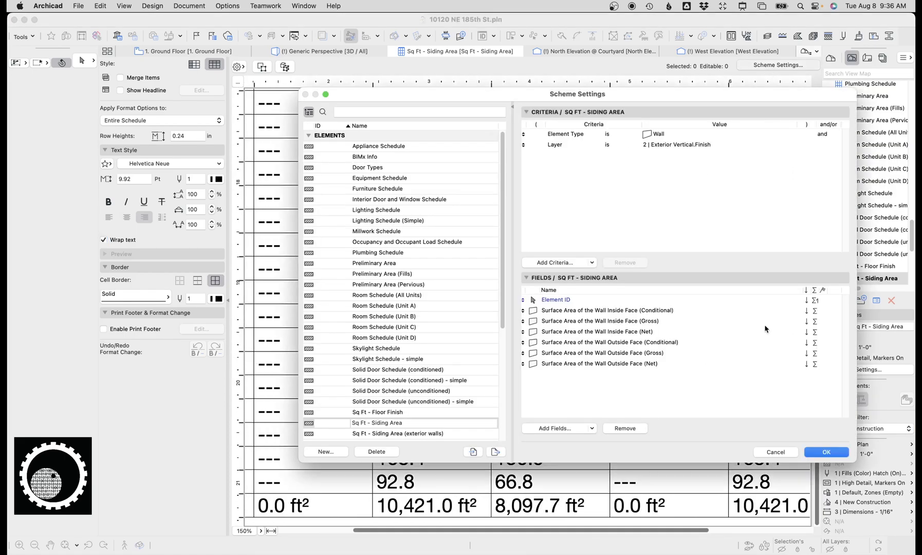
click(816, 313)
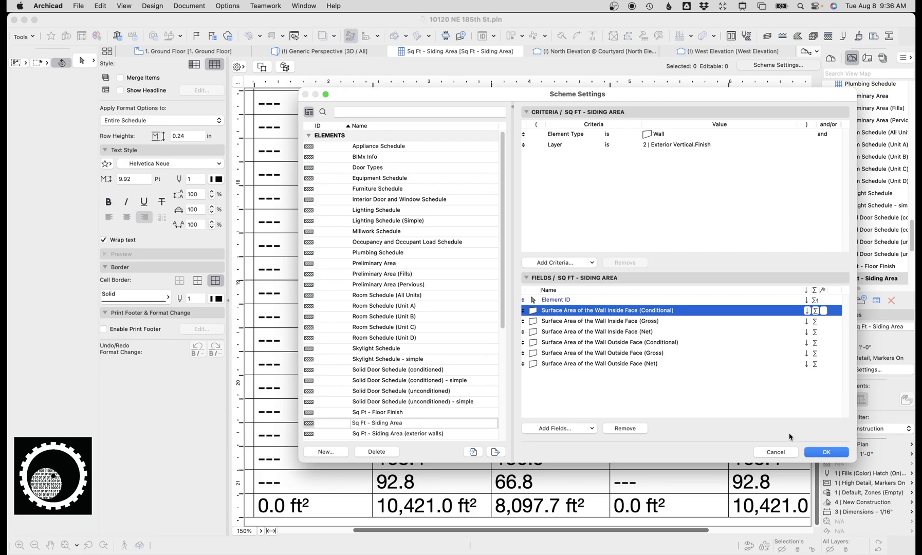
click(783, 452)
- Select the grand total row and the 92.8 row in the siding schedule
scroll(315, 519, left, 5)
click(285, 507)
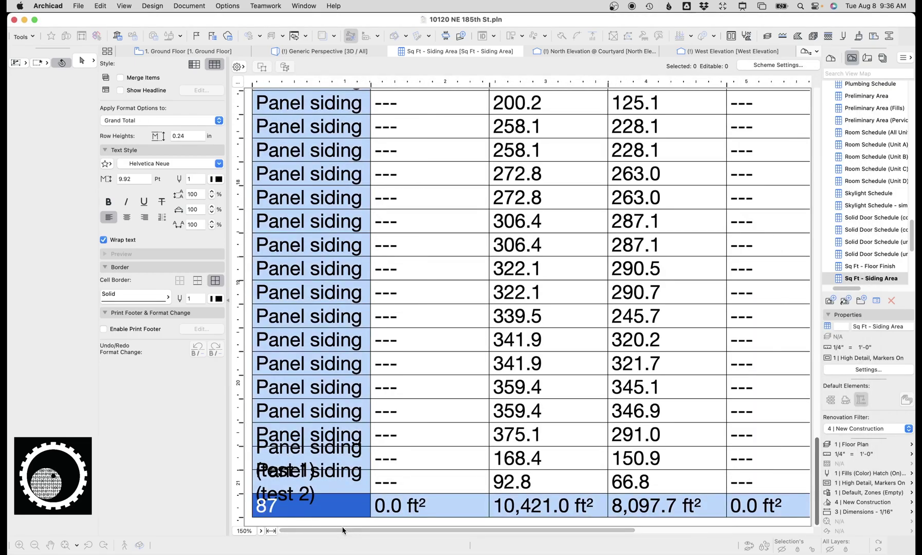
scroll(303, 519, right, 5)
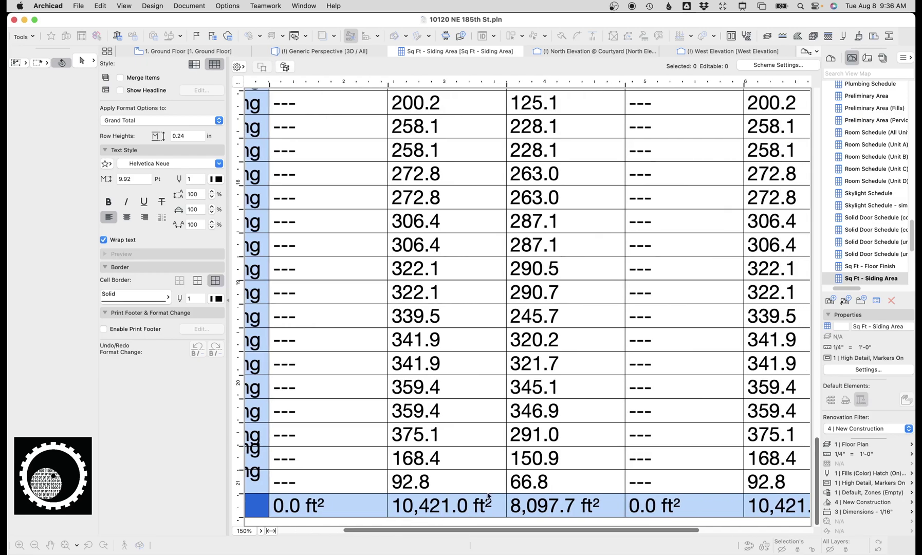
drag(561, 530, 286, 513)
click(304, 488)
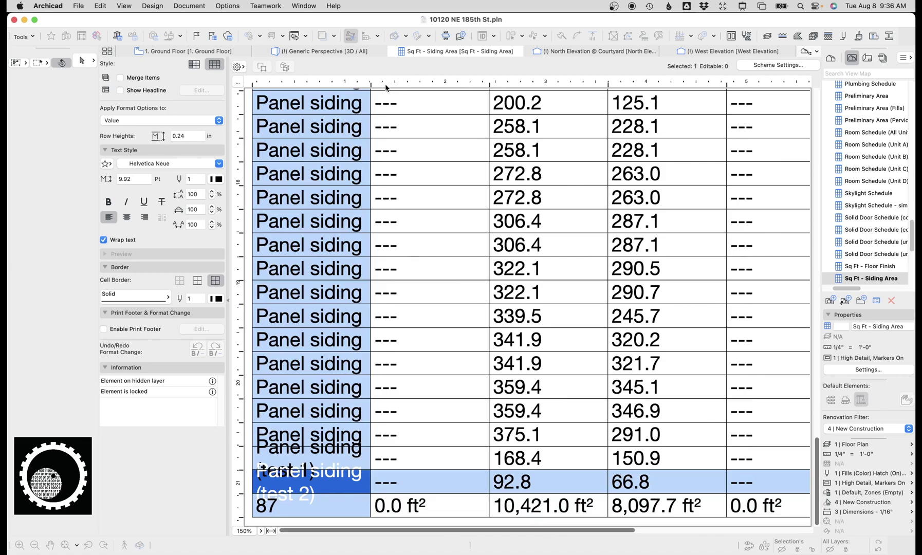
- Widen the Panel siding column so names fit on one line, and show the North Elevation
drag(369, 83, 444, 83)
click(344, 440)
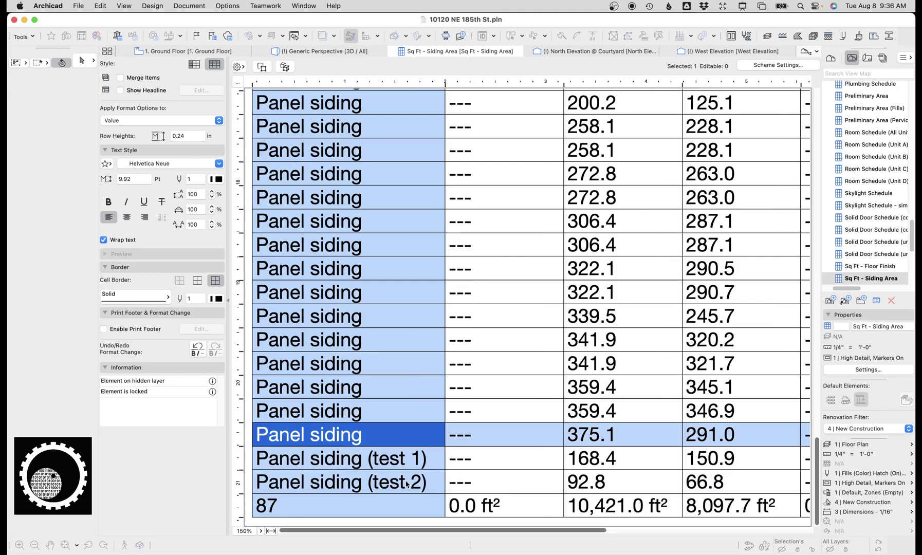
click(610, 53)
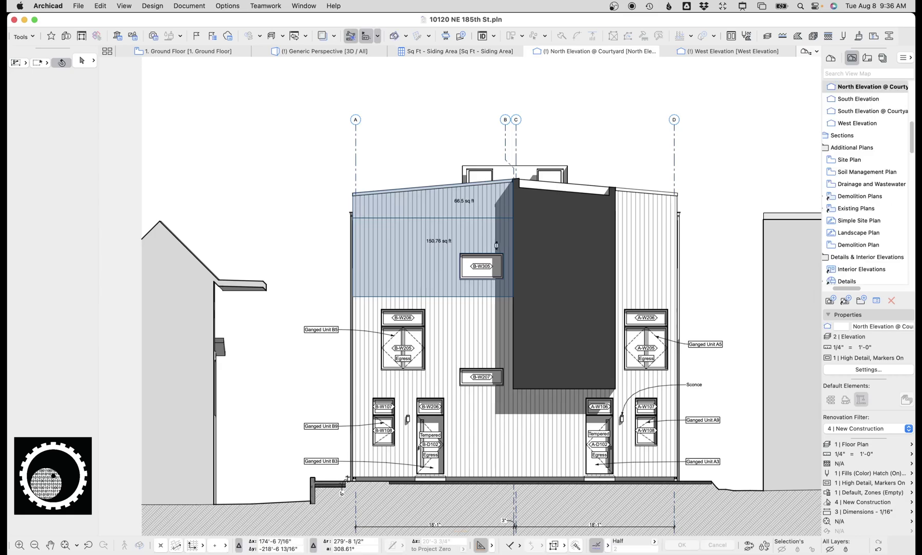
scroll(466, 216, up, 5)
scroll(479, 236, down, 3)
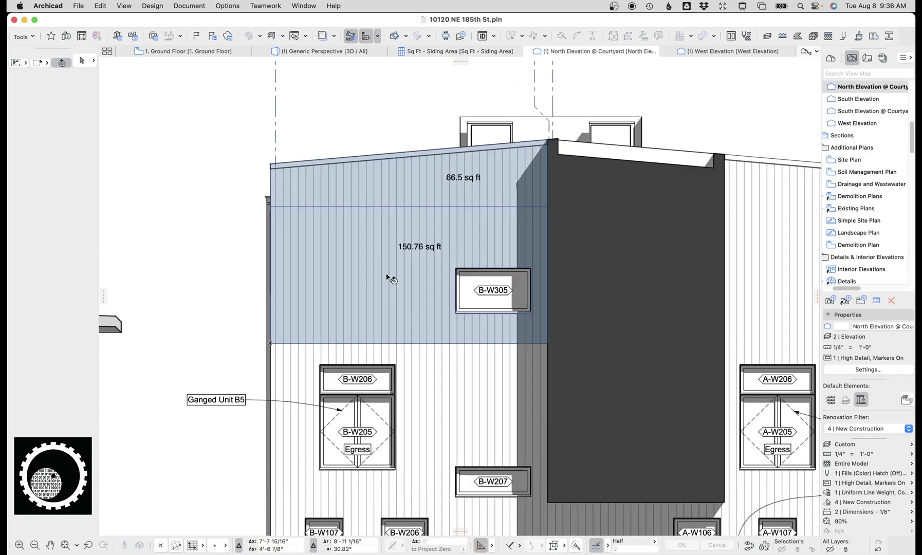
click(411, 278)
drag(434, 273, 408, 280)
scroll(633, 267, right, 5)
drag(611, 206, 302, 216)
scroll(490, 255, right, 3)
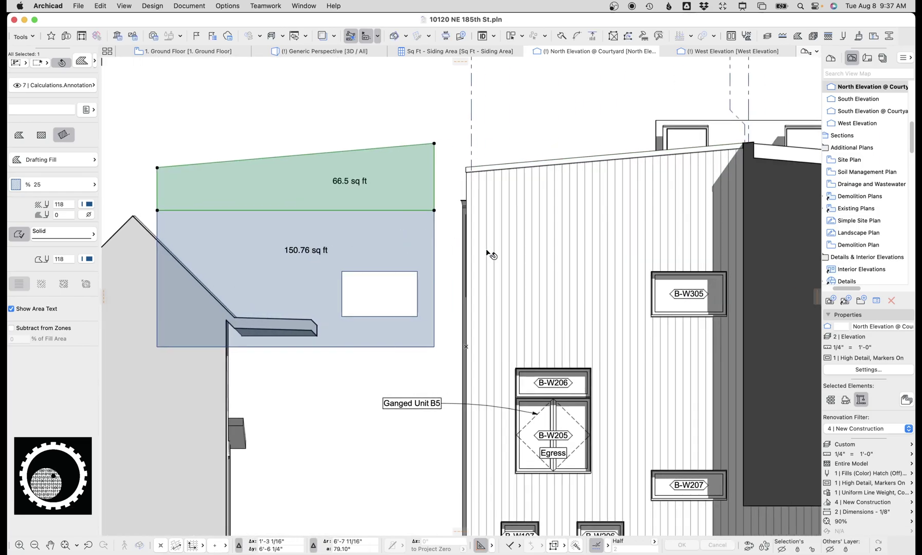
key(Escape)
click(520, 274)
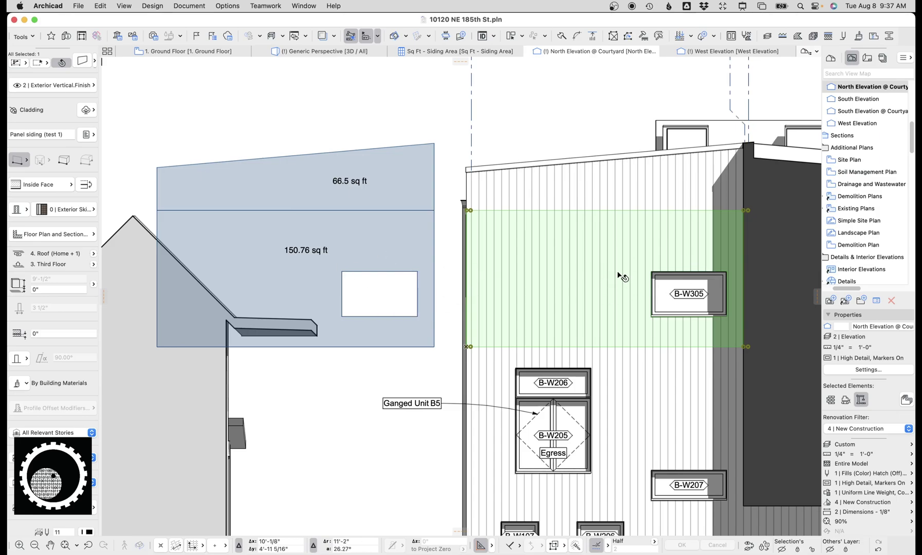
click(609, 191)
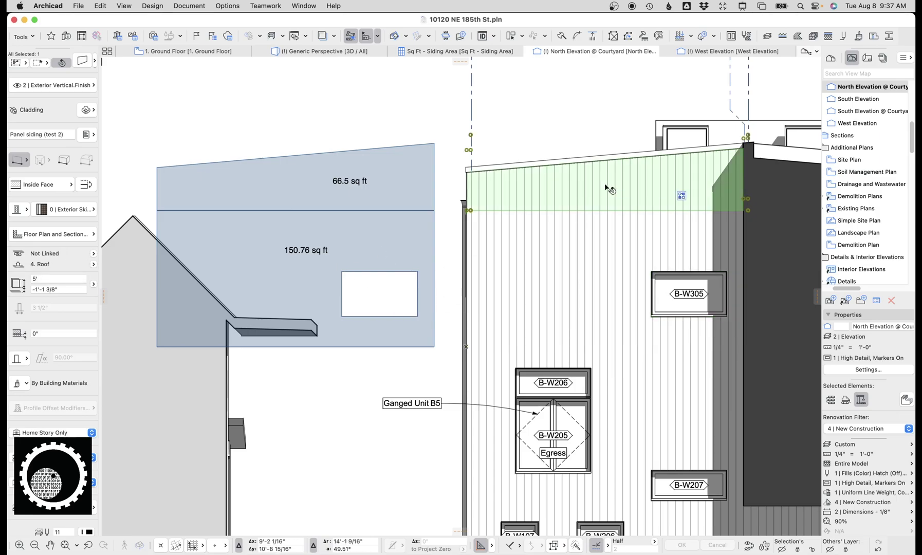
click(602, 259)
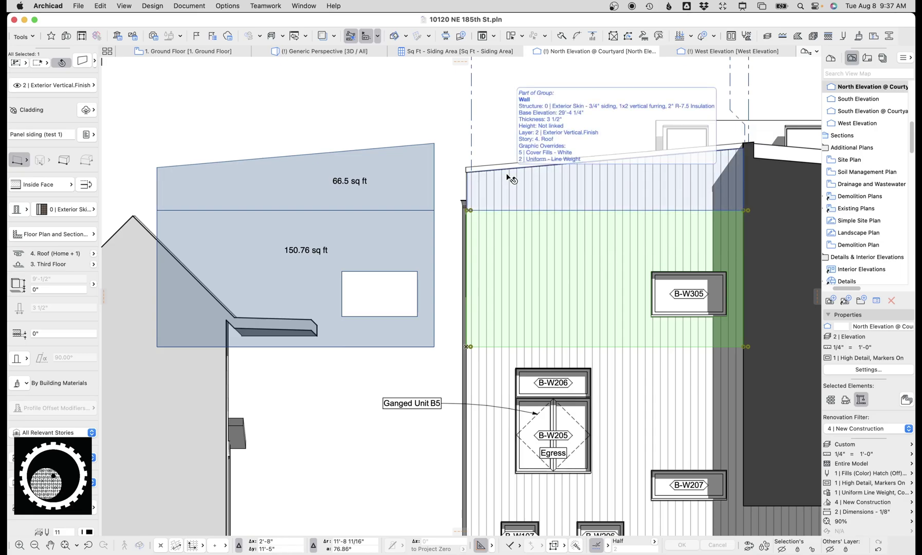
click(610, 347)
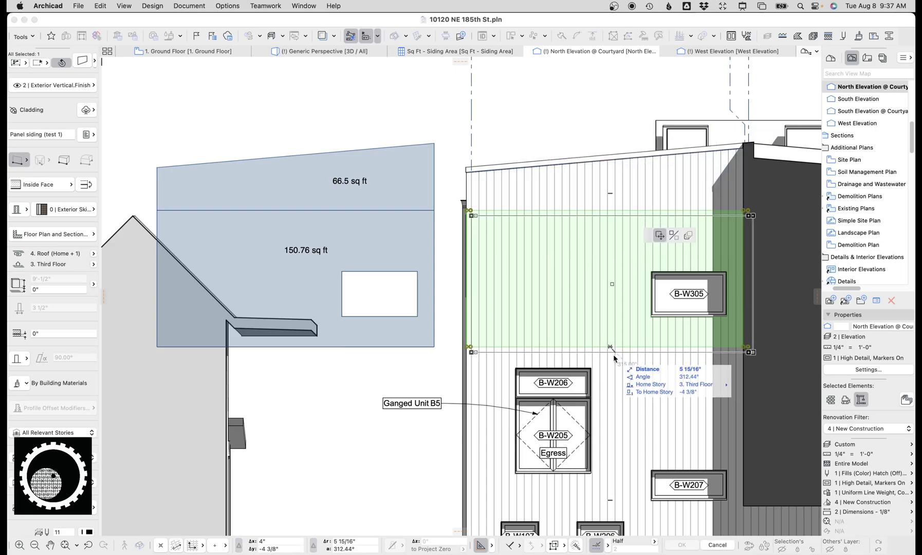
click(618, 368)
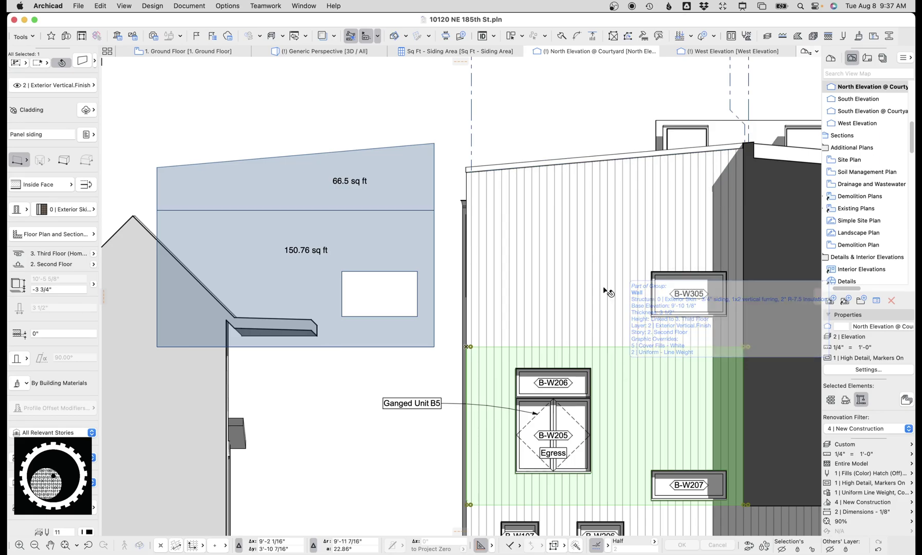
middle_drag(575, 282, 485, 217)
key(Escape)
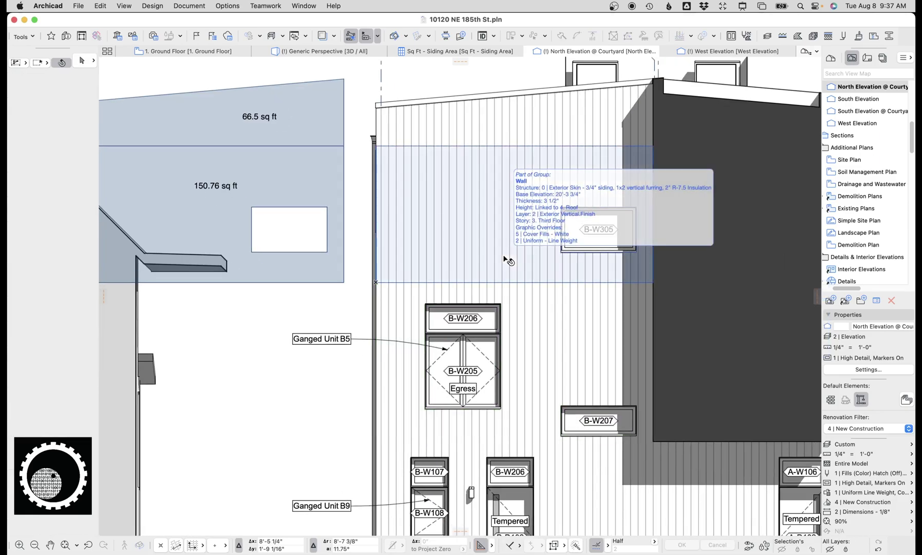
scroll(509, 261, left, 5)
scroll(508, 260, up, 2)
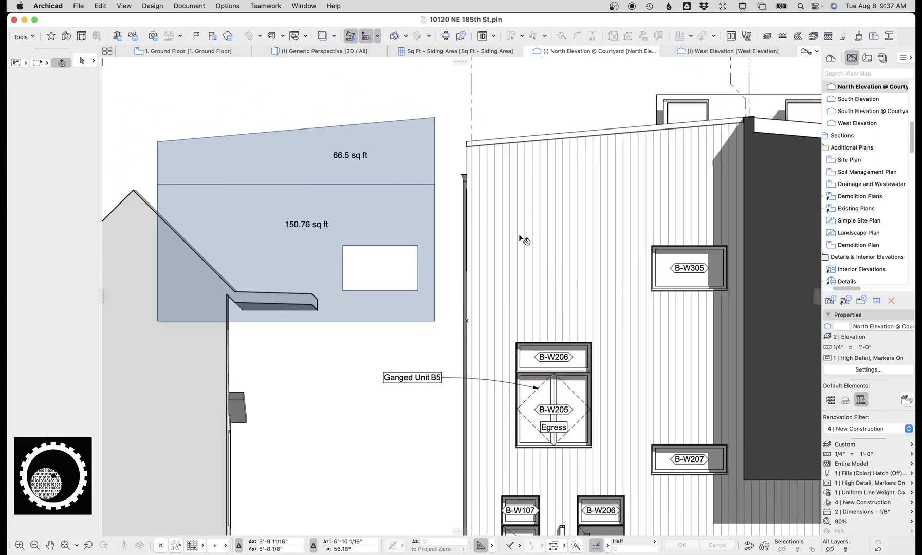
click(535, 256)
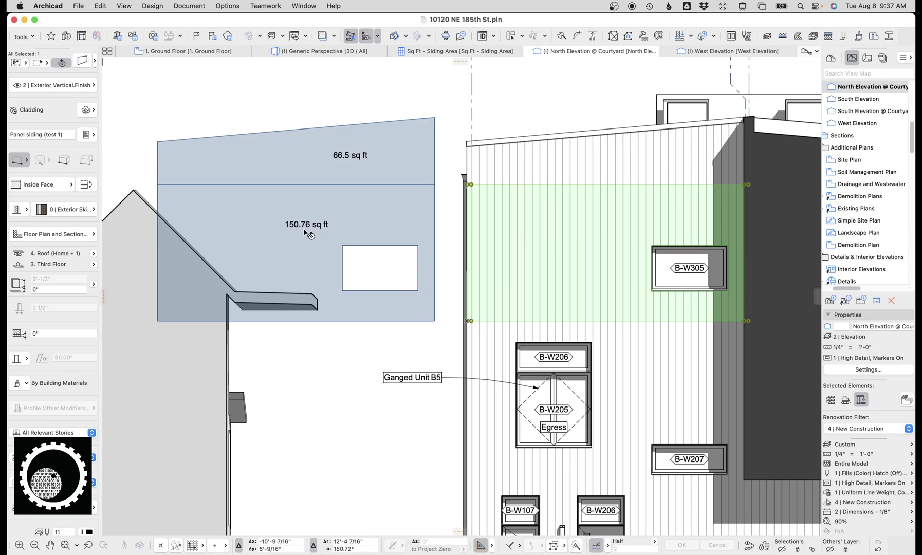
key(Escape)
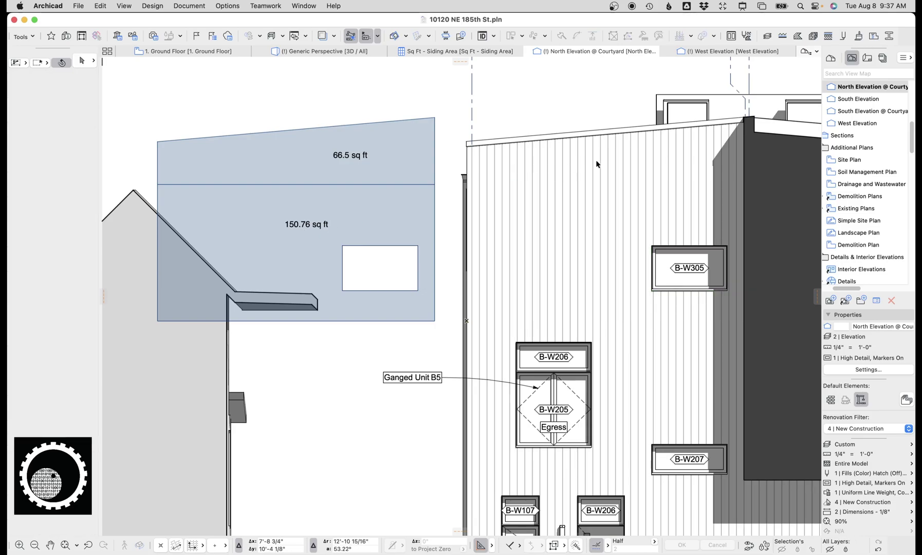
click(626, 156)
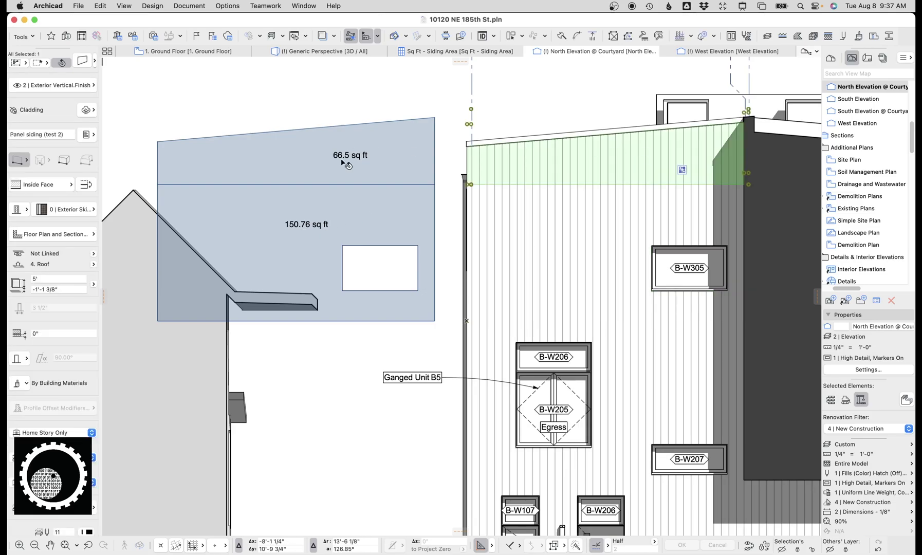
click(370, 164)
key(super+z)
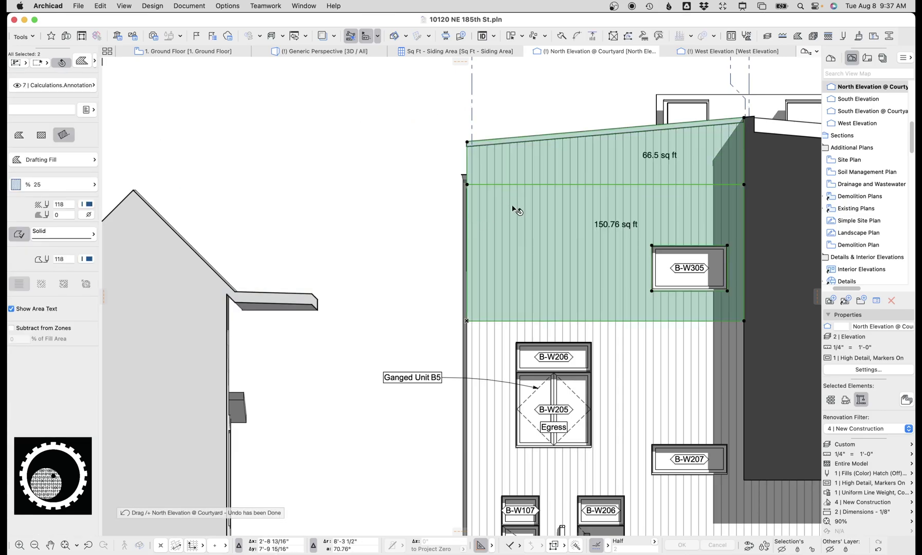
key(Escape)
scroll(565, 203, right, 3)
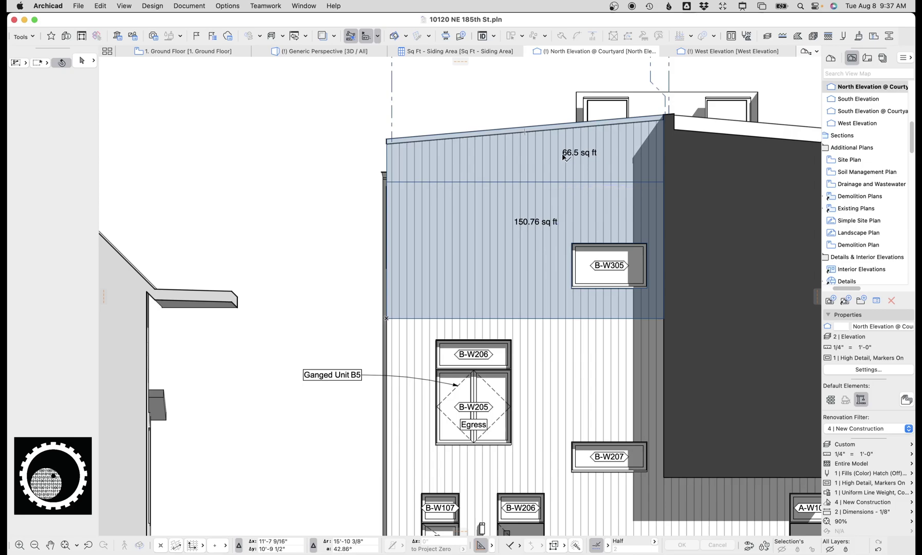
- In the Sq Ft - Siding Area schedule, inspect the 92.8 row and 150.9 cell
click(472, 53)
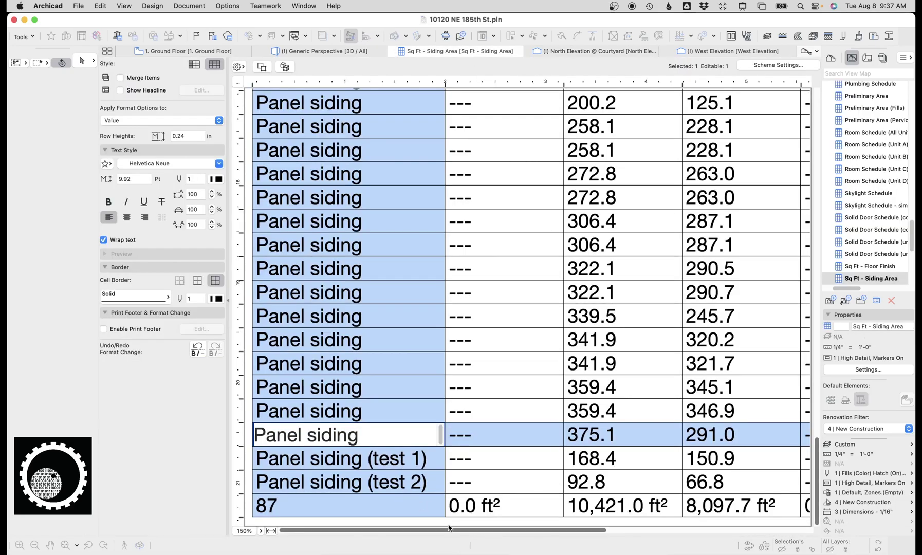
drag(449, 528, 552, 529)
click(426, 479)
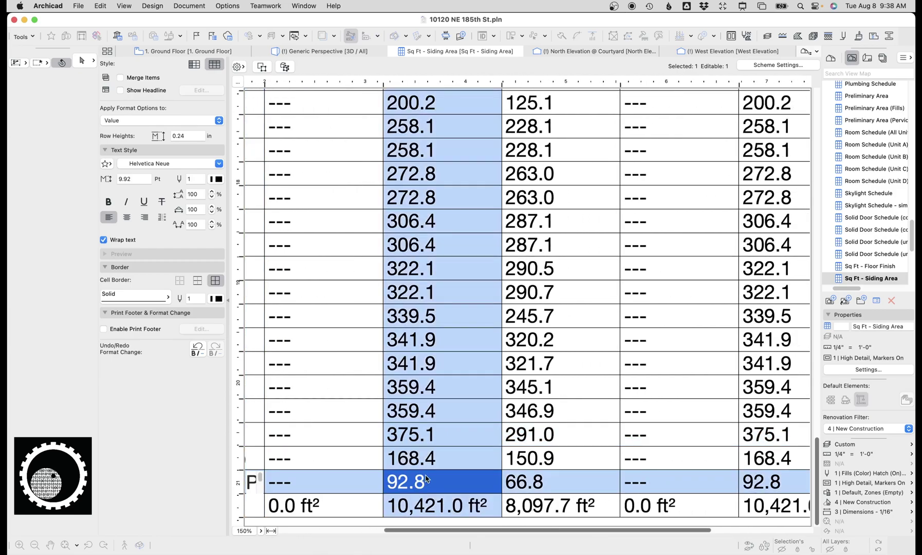
click(484, 525)
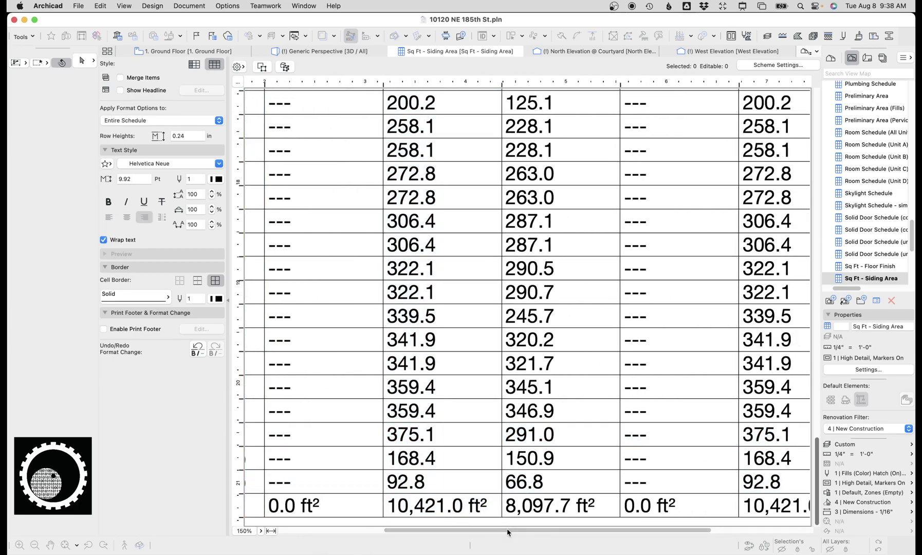
drag(507, 528, 530, 527)
click(489, 466)
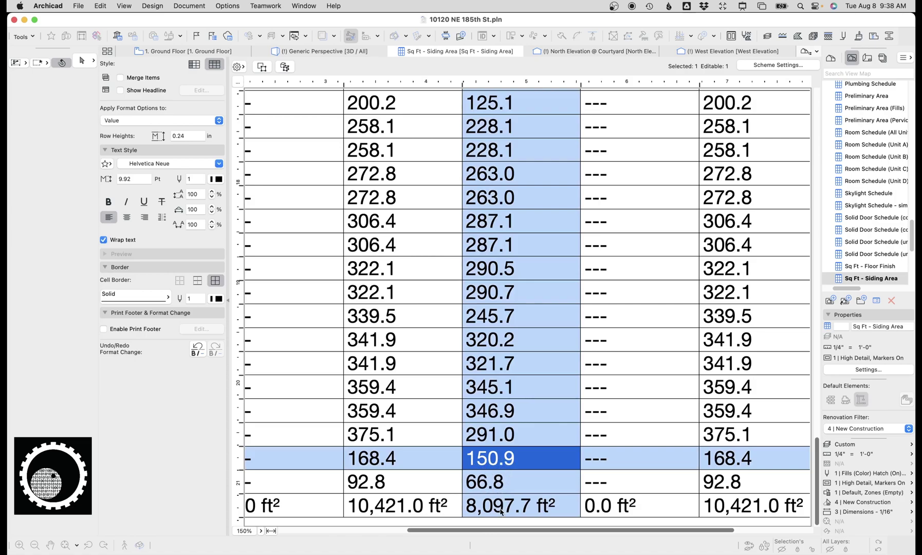
drag(501, 528, 575, 525)
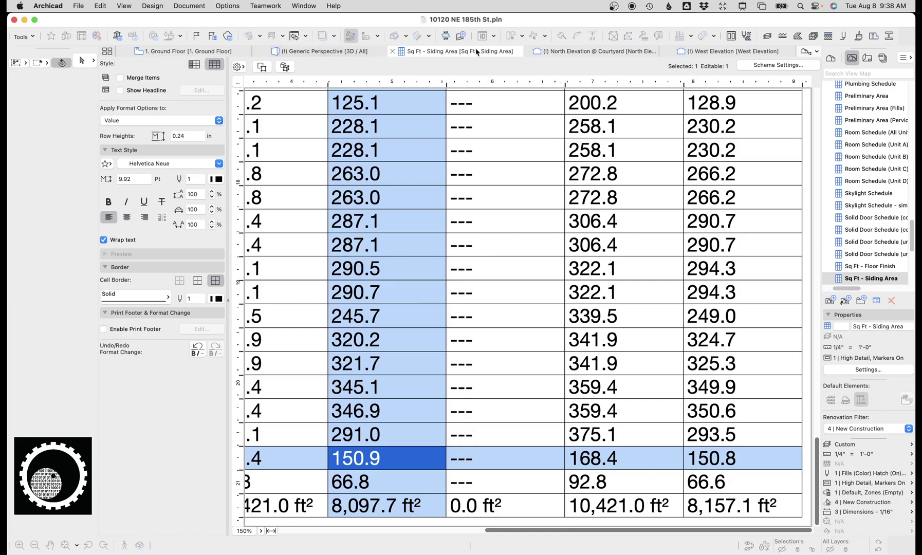
- Compare against the North Elevation, select the 66.6 cell, and open the siding scheme settings
click(591, 51)
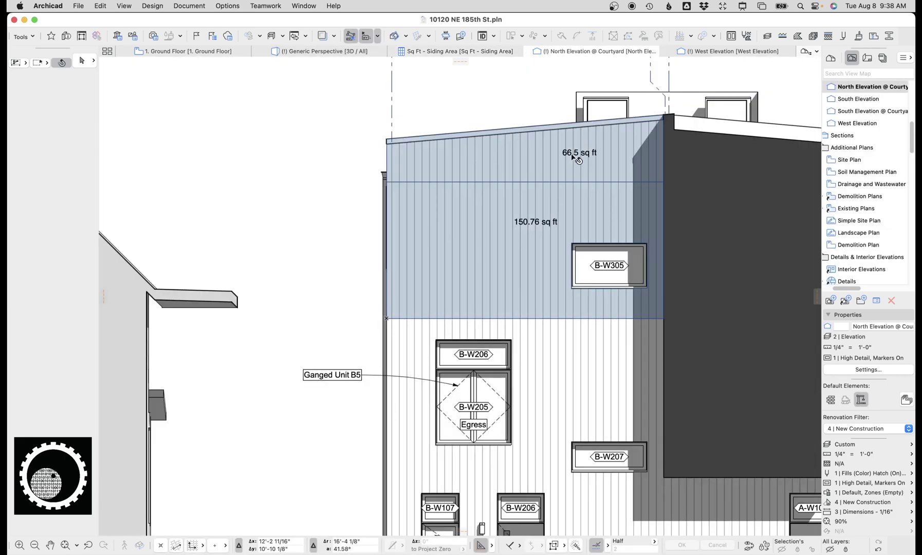
click(483, 53)
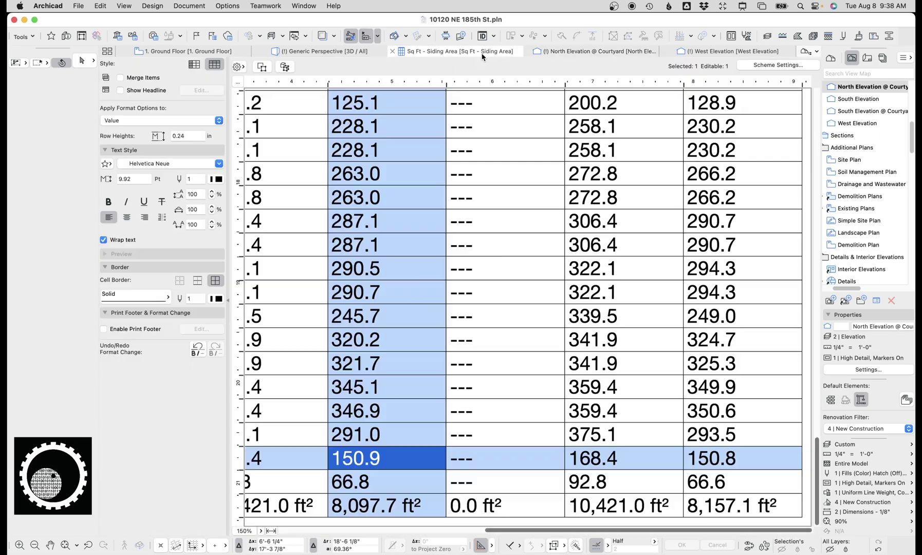
click(732, 485)
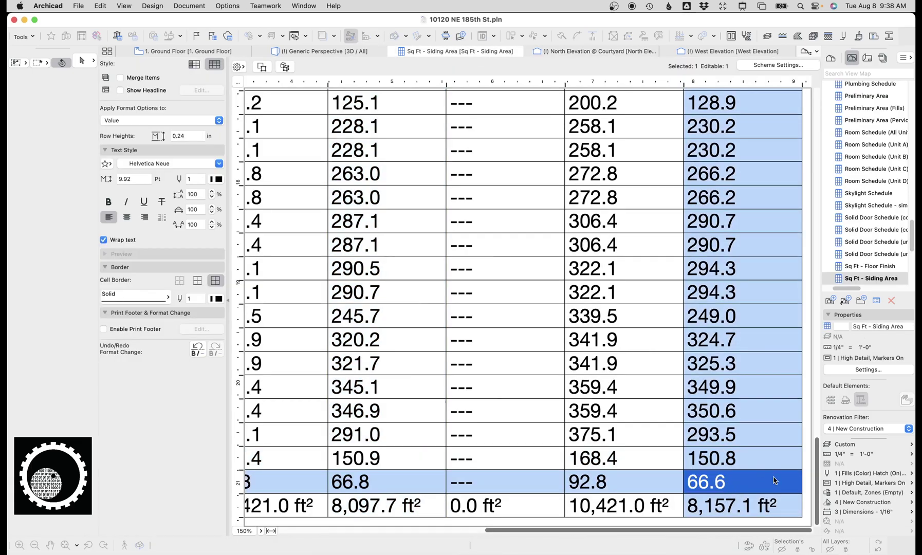
drag(815, 482, 815, 135)
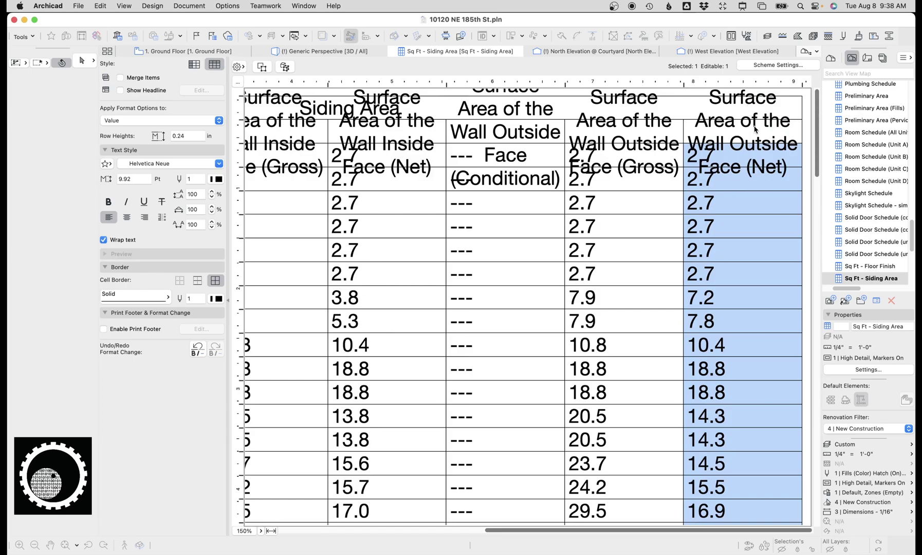
drag(816, 163, 815, 522)
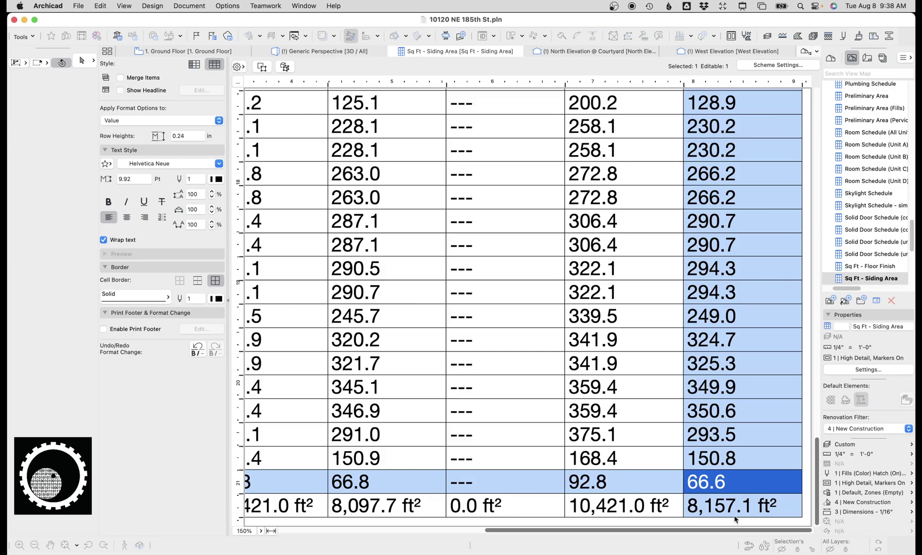
click(778, 65)
- Keep only Element ID and net outside-face area fields, apply, and merge identical items
click(633, 310)
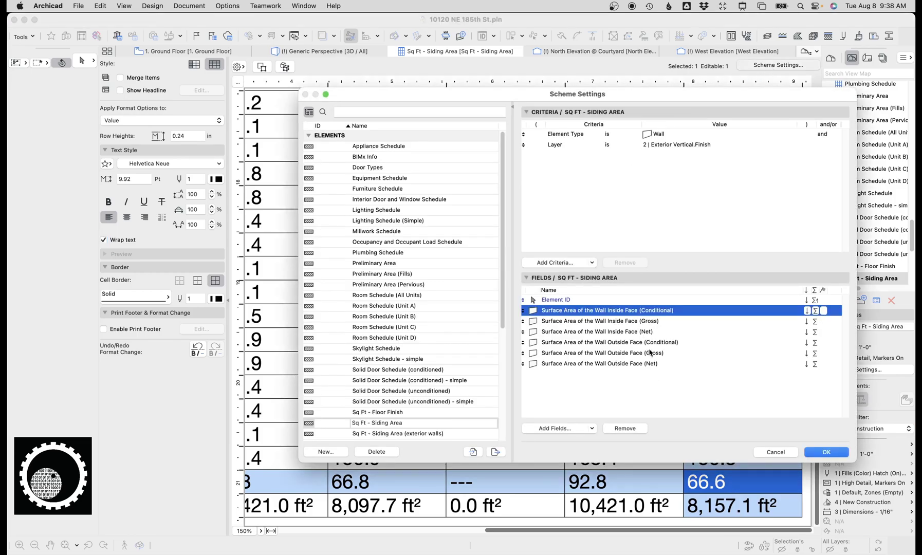
key(Return)
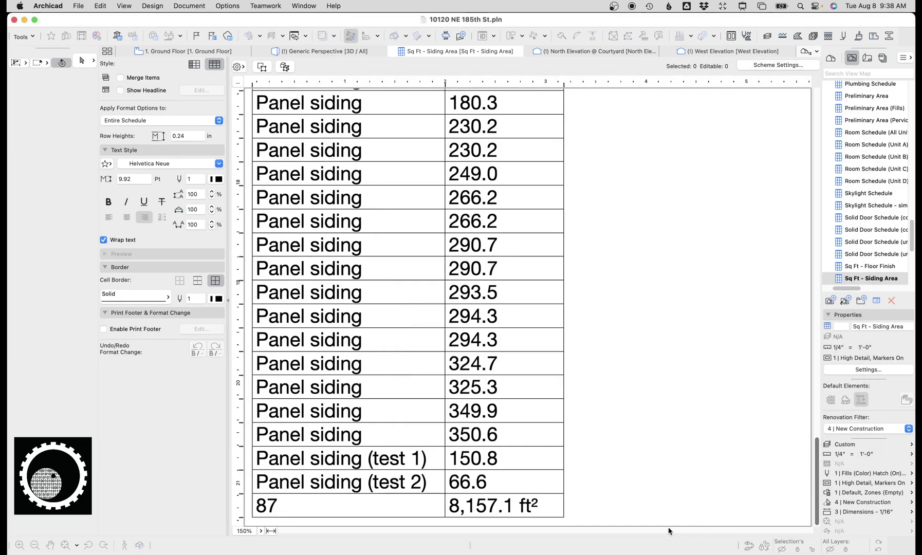
click(271, 531)
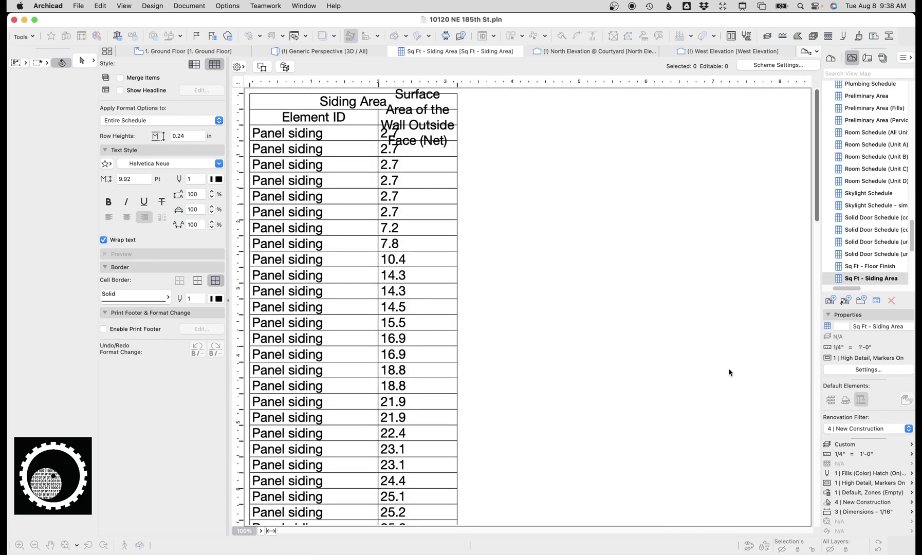
click(120, 77)
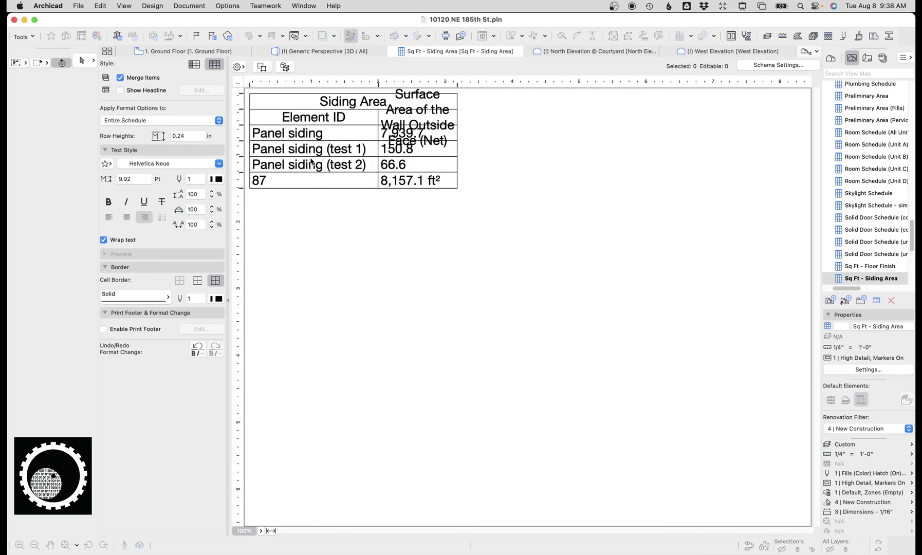
- Widen the area column to fit its header, check the 8,157.1 ft² total, and show 3D
drag(458, 83, 505, 86)
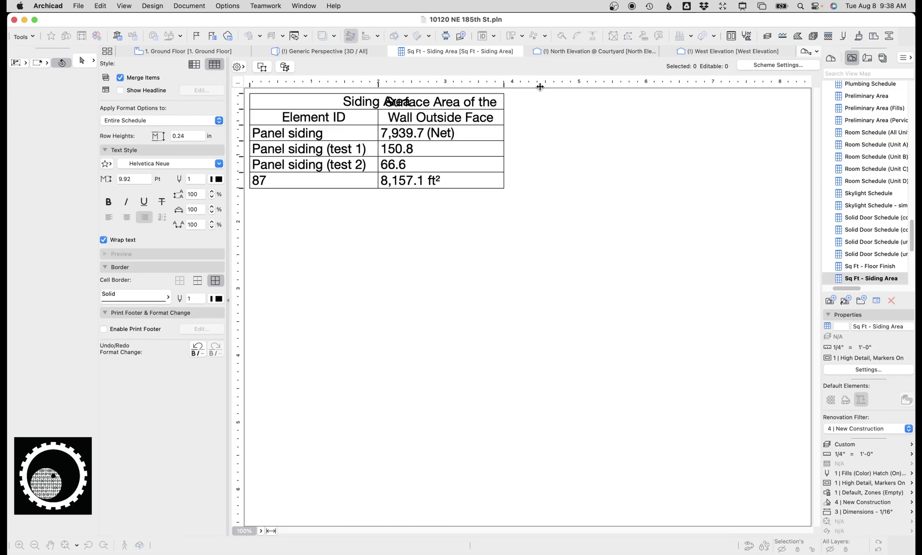
drag(502, 85, 646, 85)
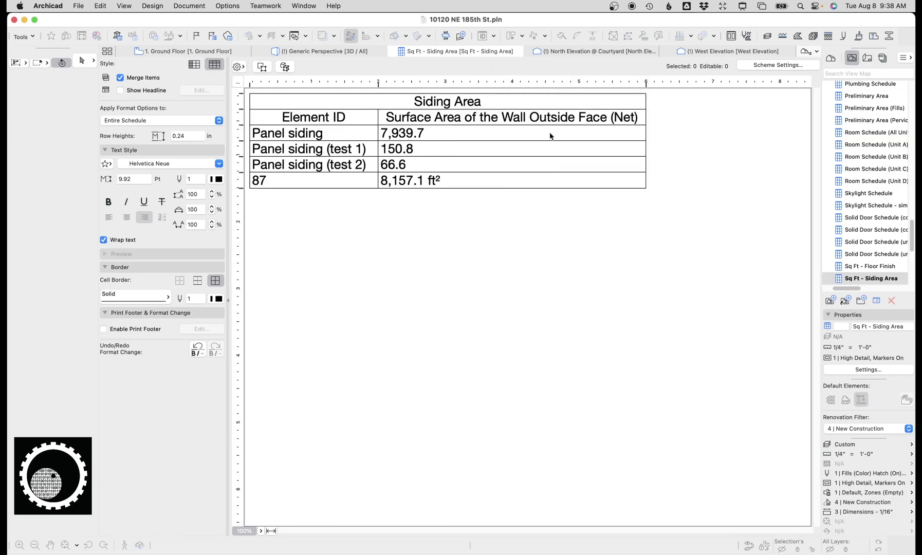
click(416, 185)
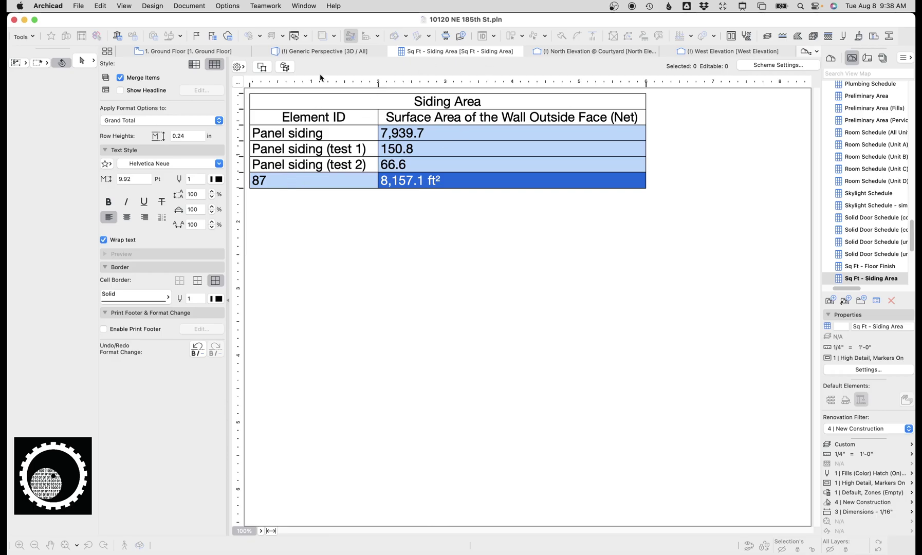
click(329, 50)
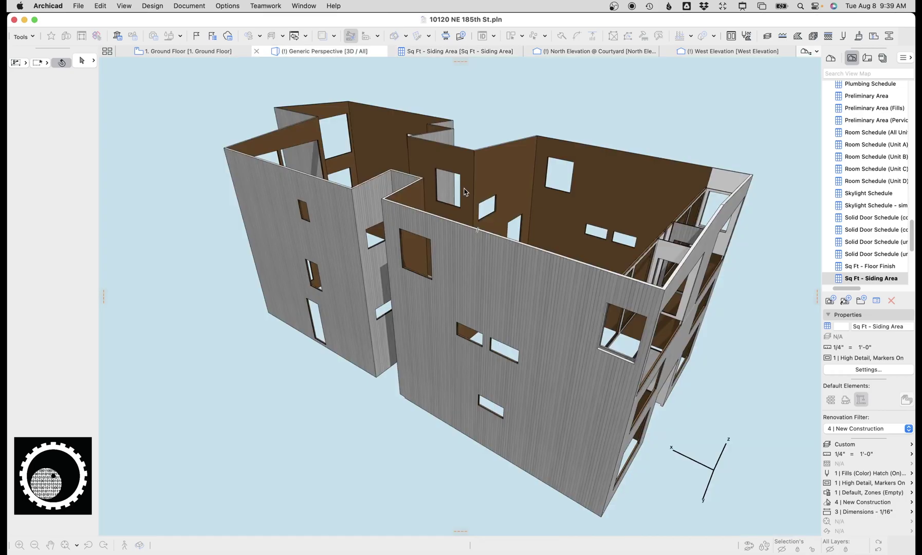
- Select the whole 87-panel exterior siding cladding system and circle the Selected: 87 count
click(539, 268)
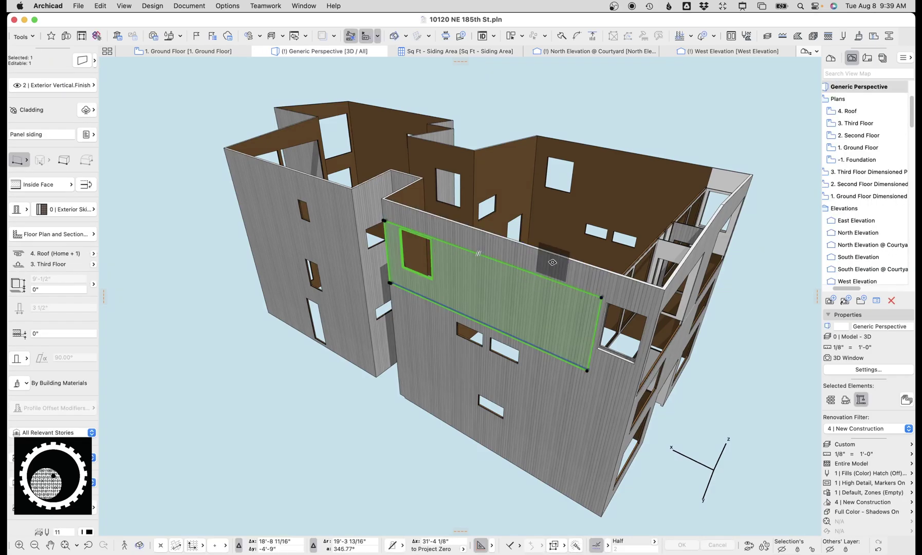
click(431, 152)
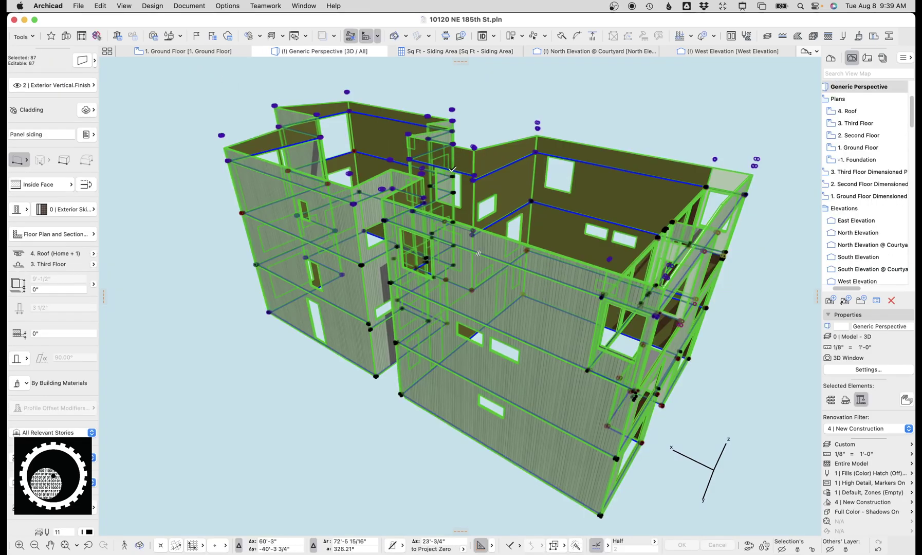
key(ctrl+alt+super+a)
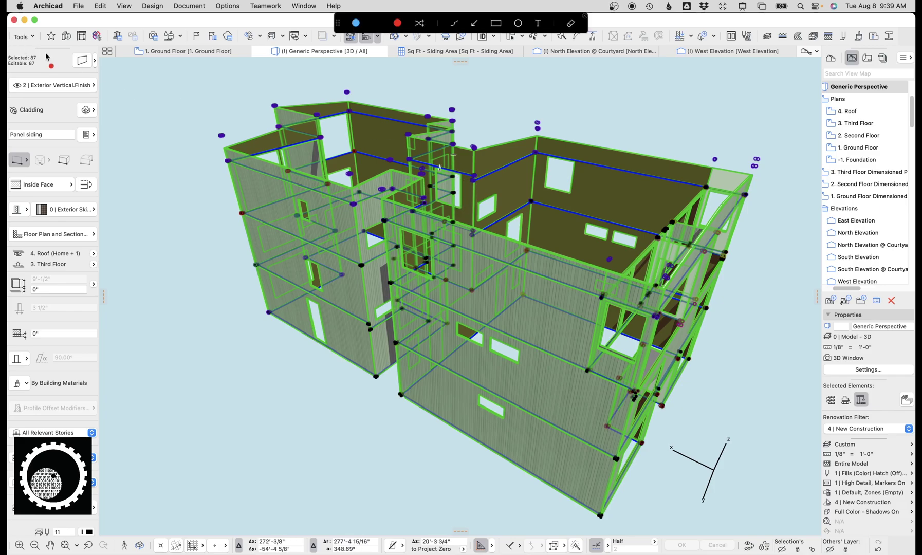
mouse_move(41, 50)
mouse_down()
mouse_move(31, 77)
mouse_move(41, 48)
mouse_move(35, 53)
mouse_up()
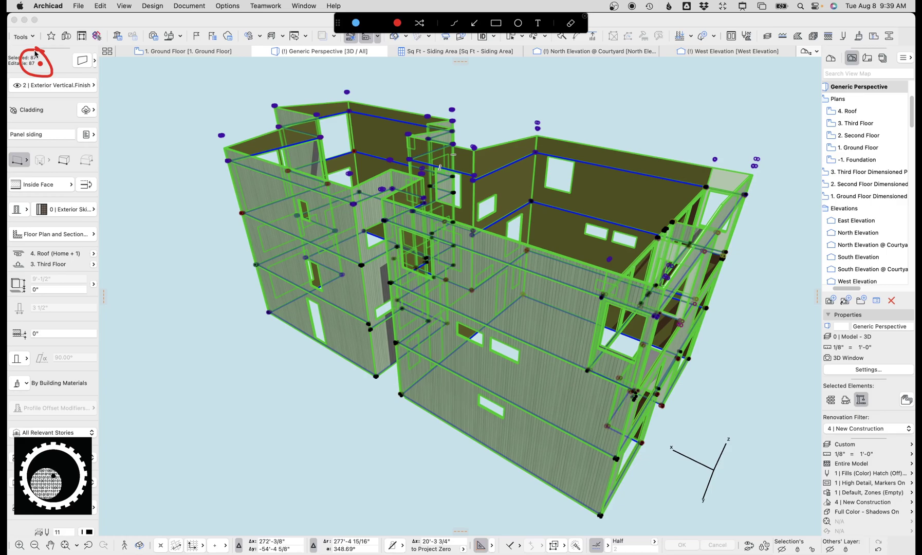
key(Escape)
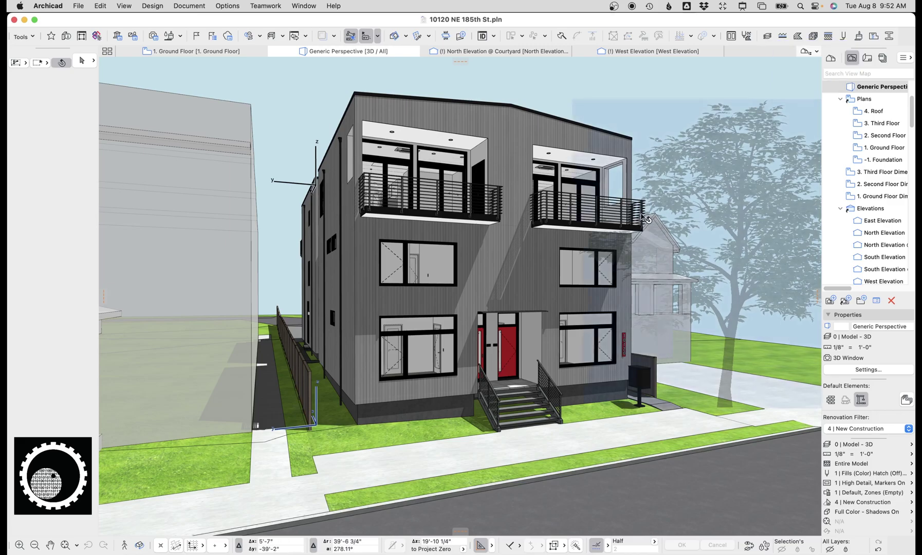
- Orbit into a room and select the wooden floor slab
key(o)
drag(646, 220, 415, 283)
scroll(414, 283, up, 5)
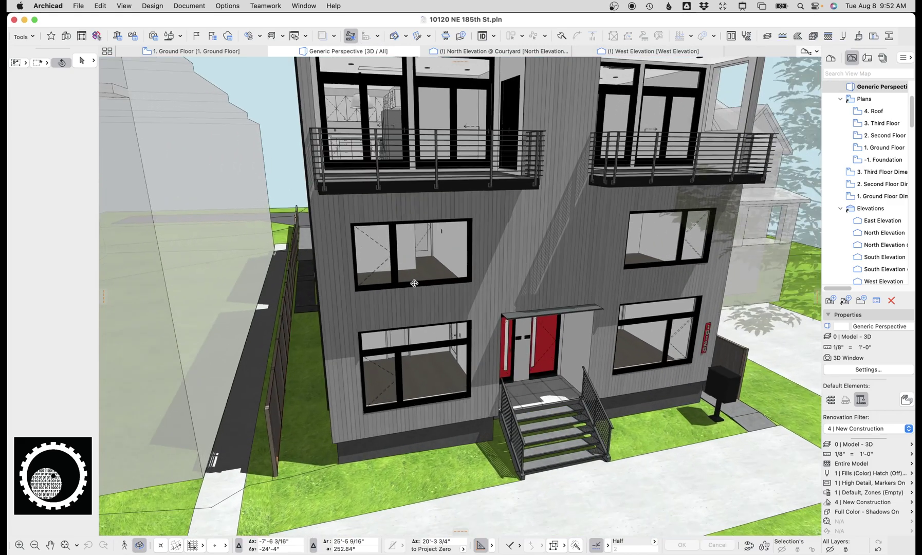
scroll(414, 284, up, 15)
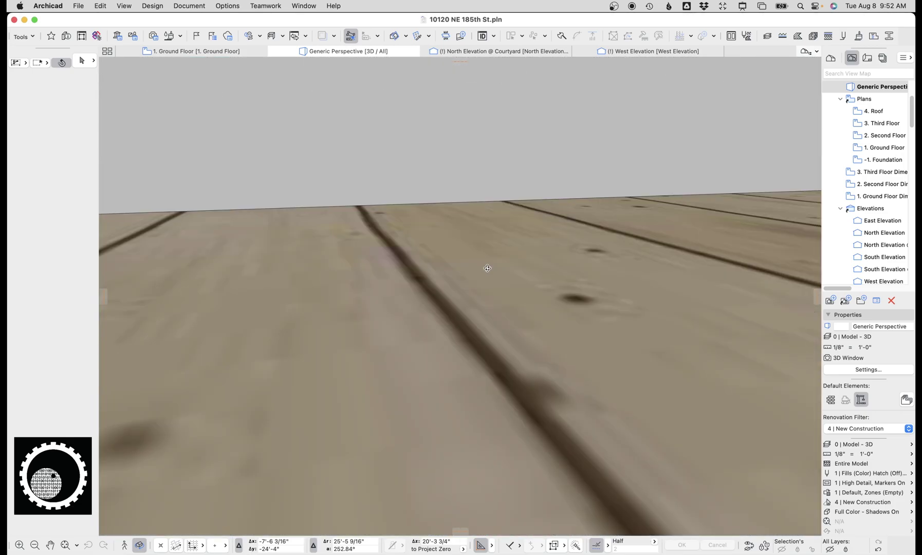
scroll(487, 267, down, 5)
drag(500, 273, 540, 312)
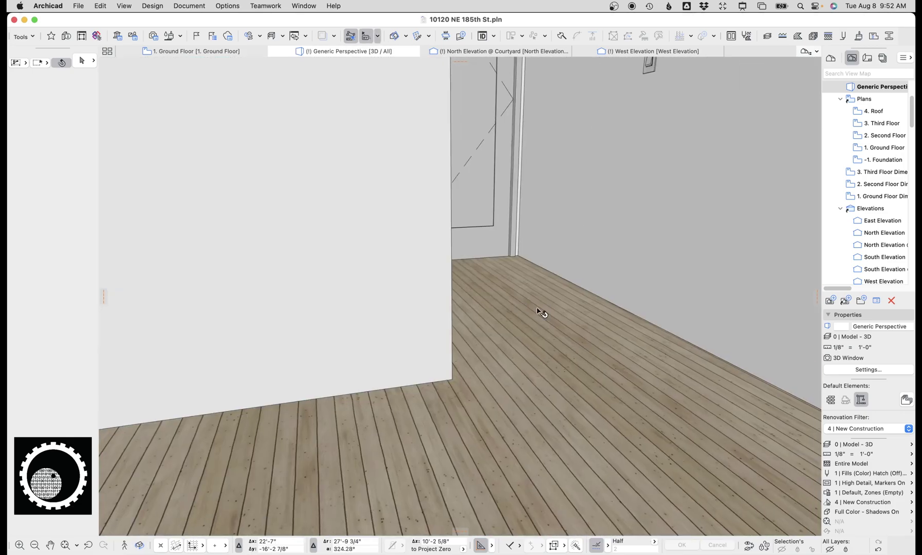
click(541, 312)
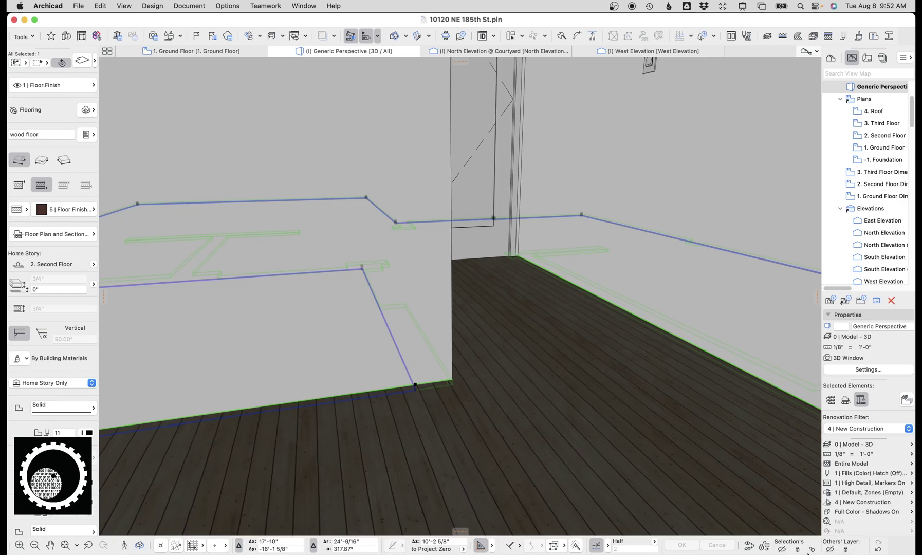
- Show only the floor-finish slab layer and orbit to a top-down view of the tile and wood slabs
click(830, 549)
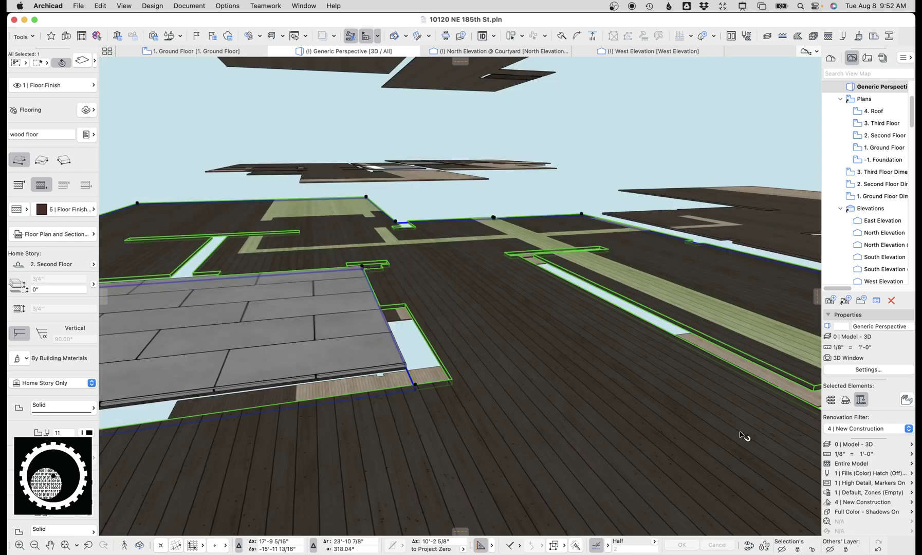
key(Escape)
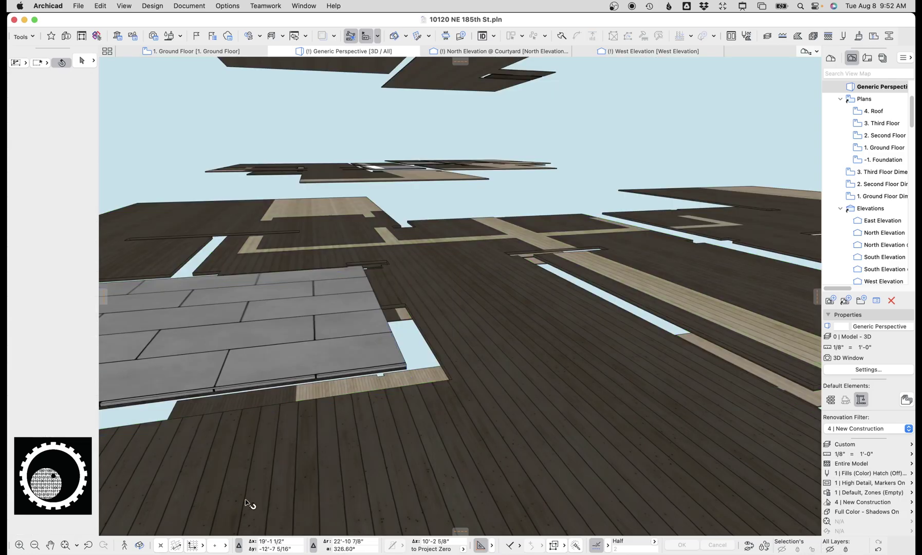
click(87, 546)
click(87, 546)
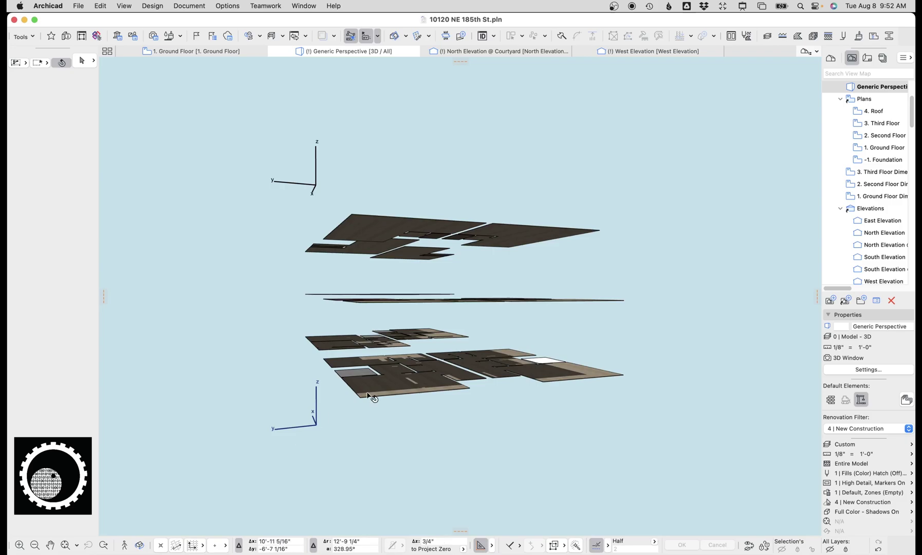
shift+middle_drag(372, 397, 451, 321)
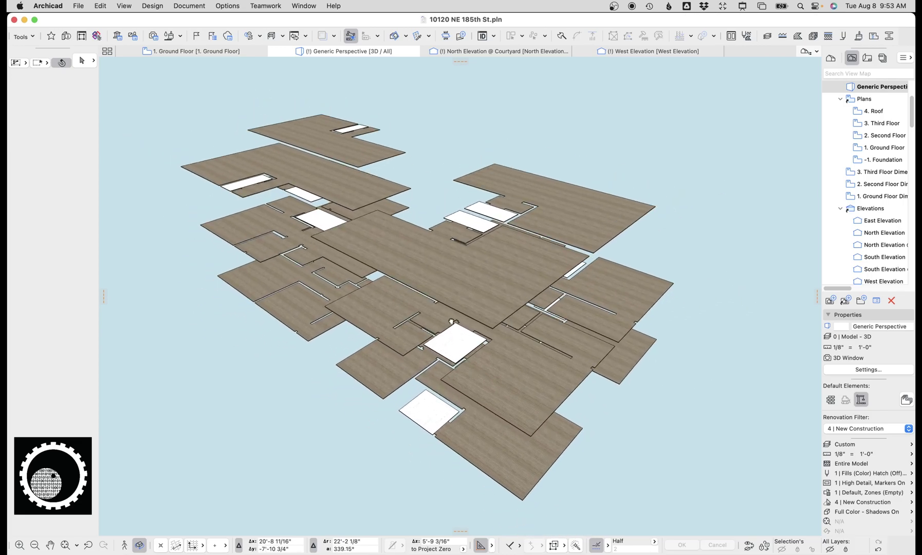
- Open the Sq Ft - Floor Finish schedule from the Navigator
drag(911, 101, 911, 153)
scroll(908, 164, down, 15)
scroll(906, 178, up, 4)
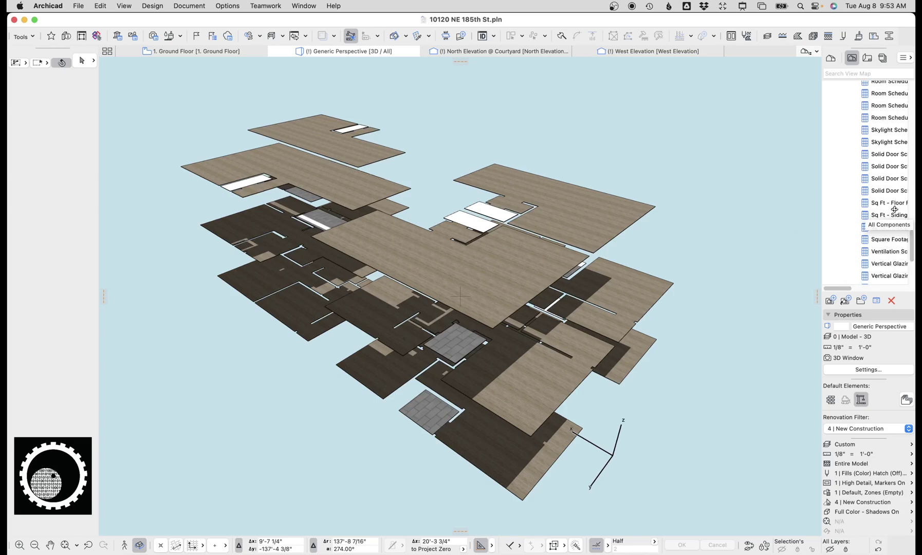
scroll(905, 206, up, 10)
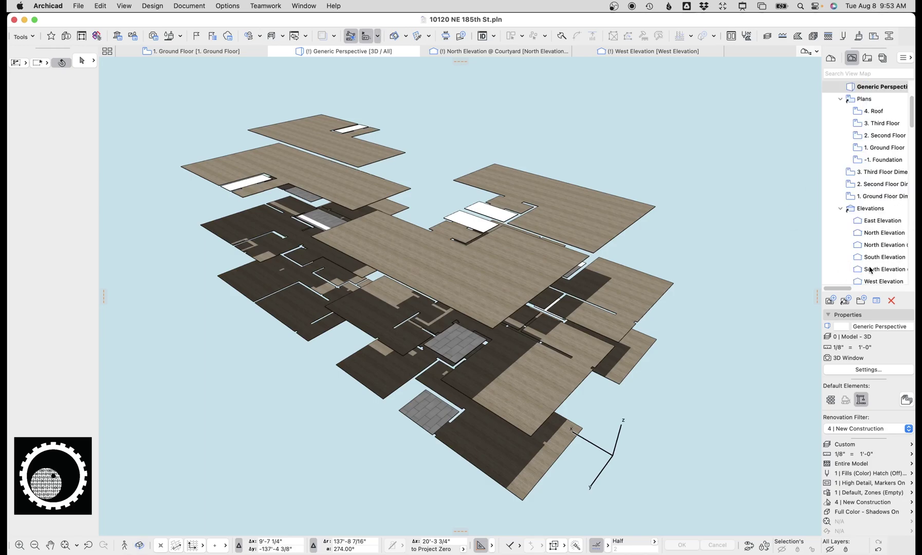
scroll(903, 231, down, 4)
scroll(904, 221, down, 10)
scroll(901, 170, up, 3)
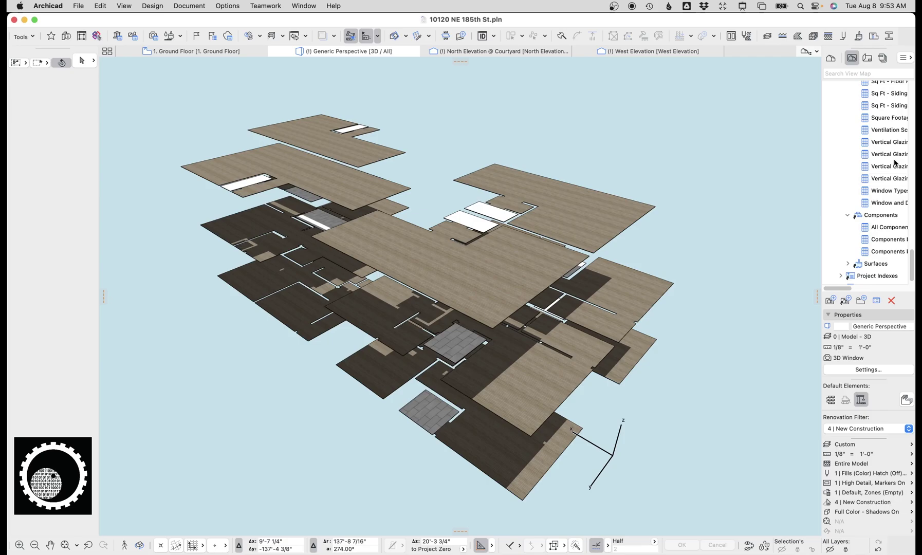
double_click(889, 118)
- Open the Floor Finish scheme settings and review the Slab, 1 | Floor.Finish criteria and fields
click(548, 528)
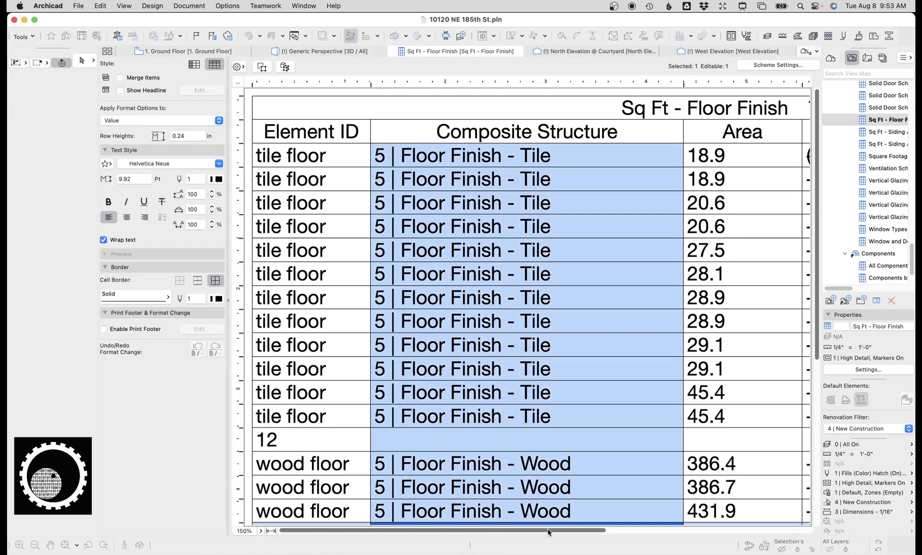
click(781, 65)
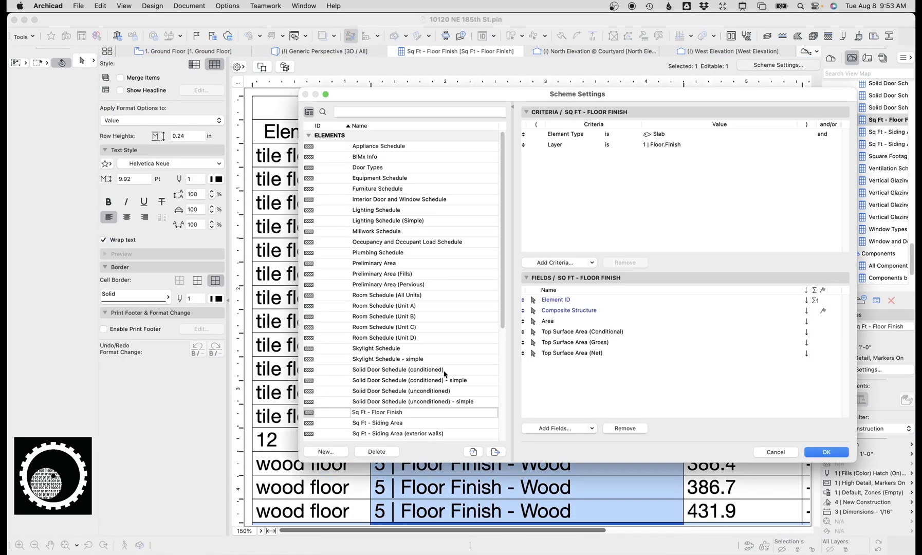
click(653, 135)
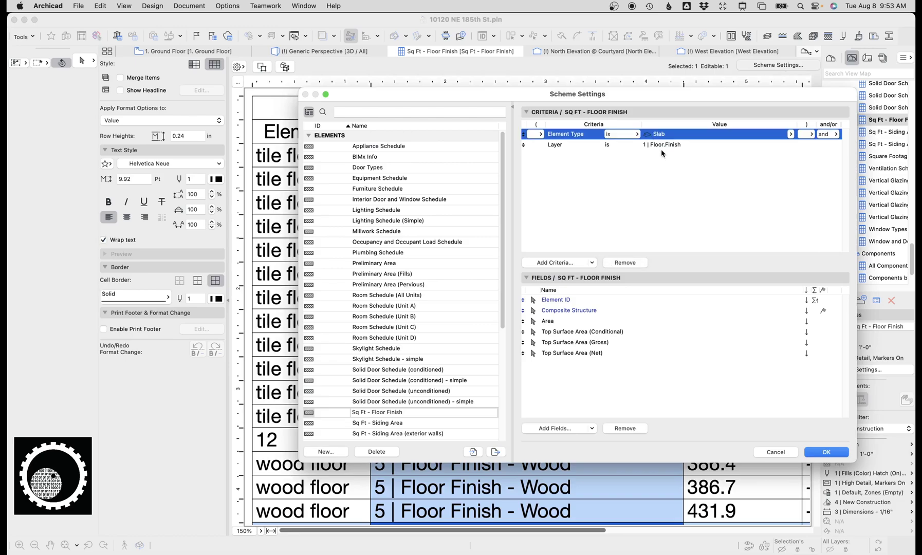
click(661, 147)
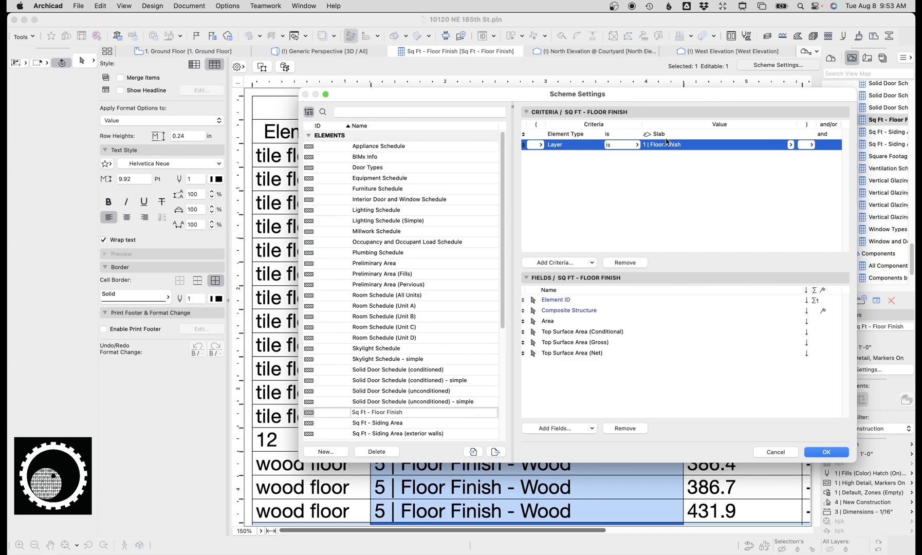
click(578, 305)
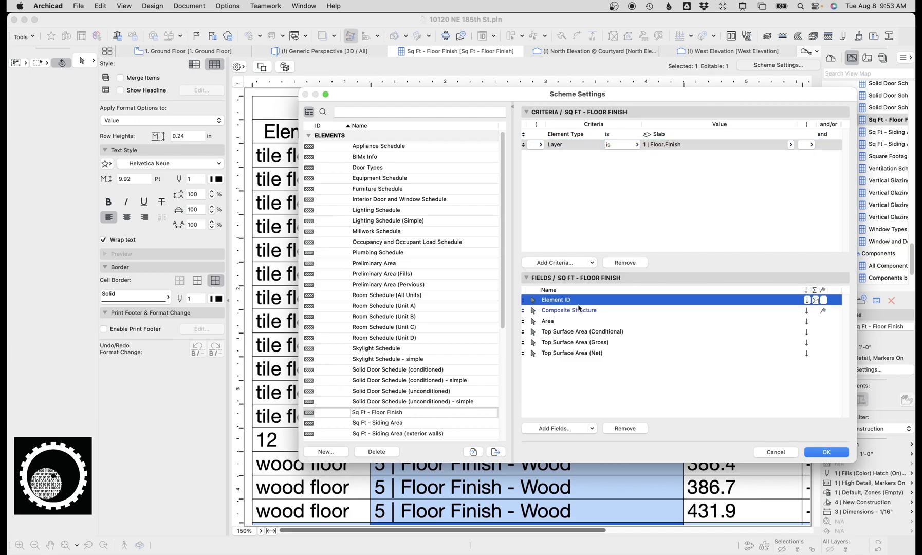
click(577, 311)
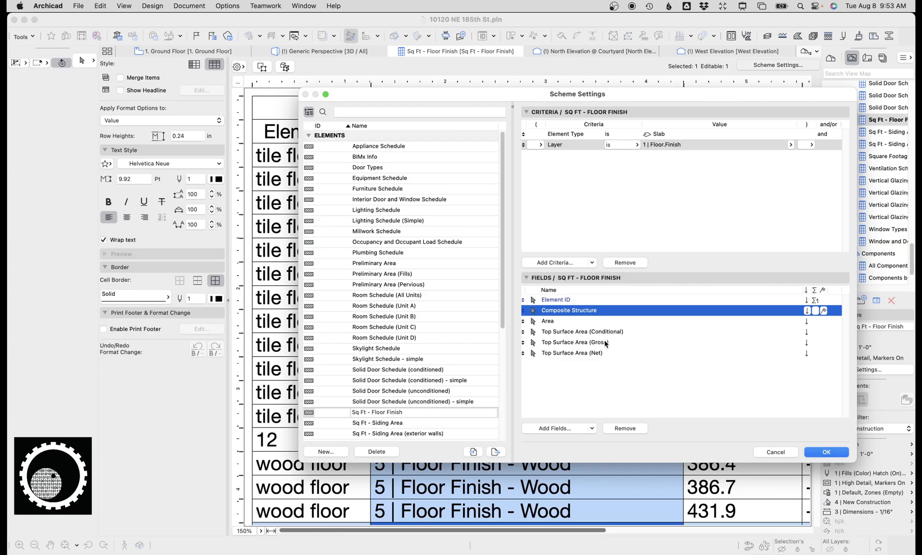
- Browse the Add Fields list, close it without adding any, and accept the Floor Finish scheme
click(565, 429)
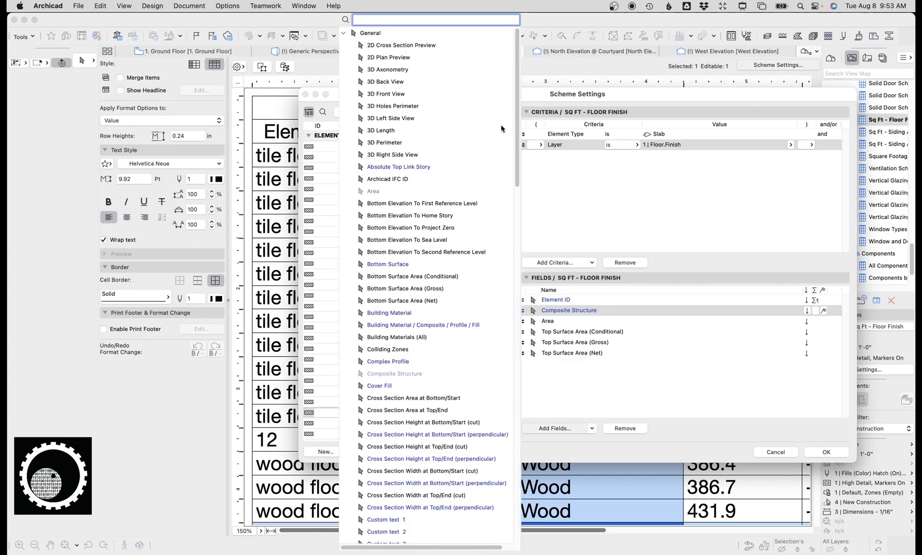
scroll(487, 111, down, 20)
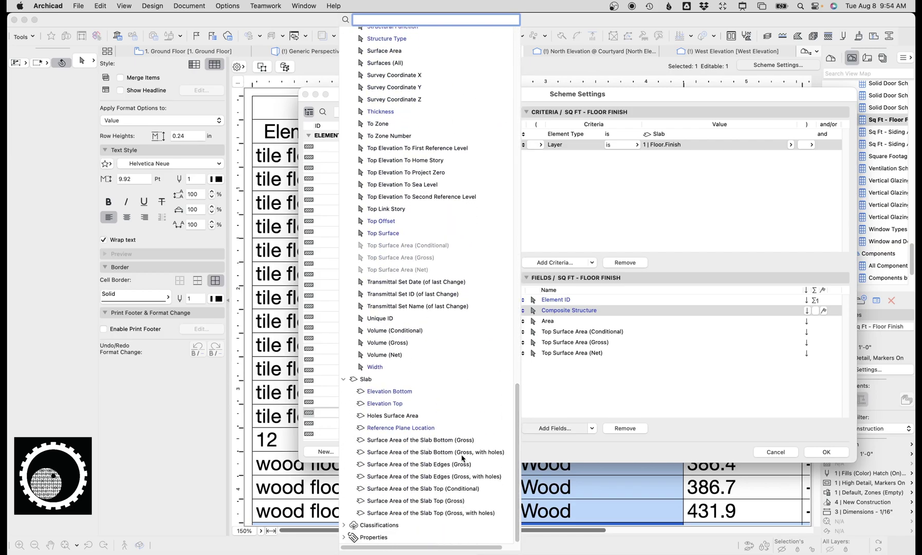
drag(515, 446, 447, 383)
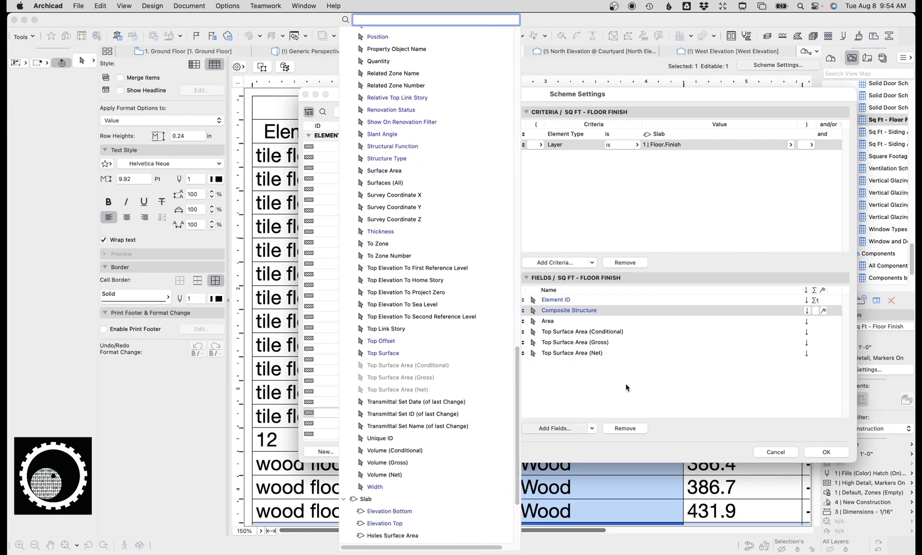
scroll(491, 430, down, 5)
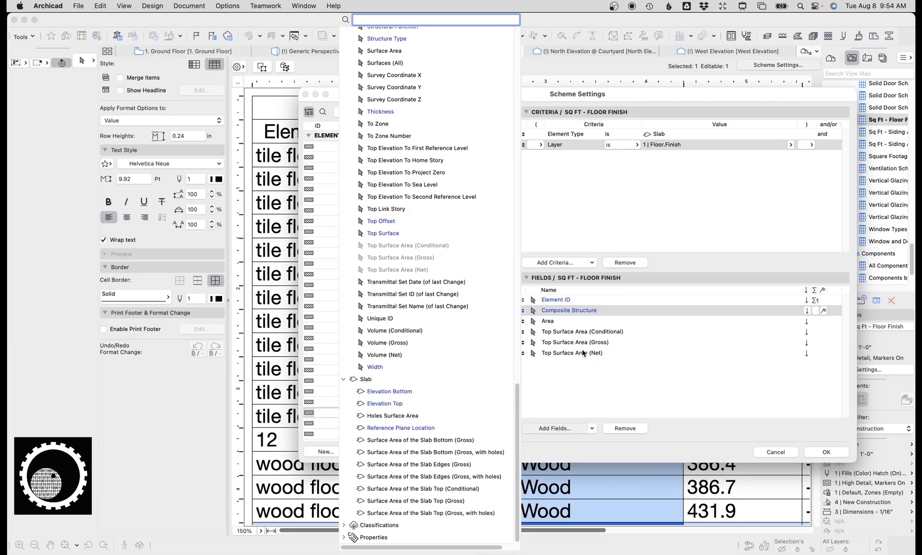
click(680, 405)
click(824, 452)
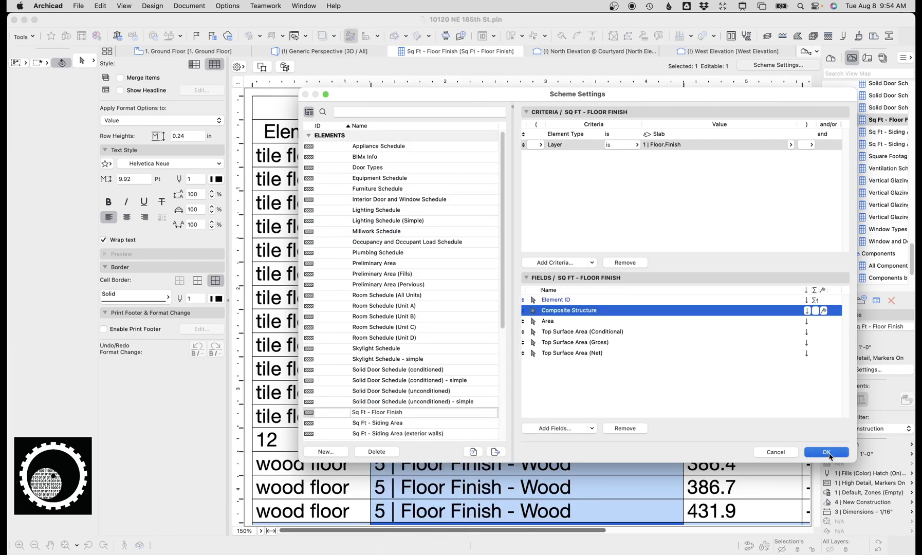
scroll(812, 244, down, 5)
scroll(806, 314, up, 5)
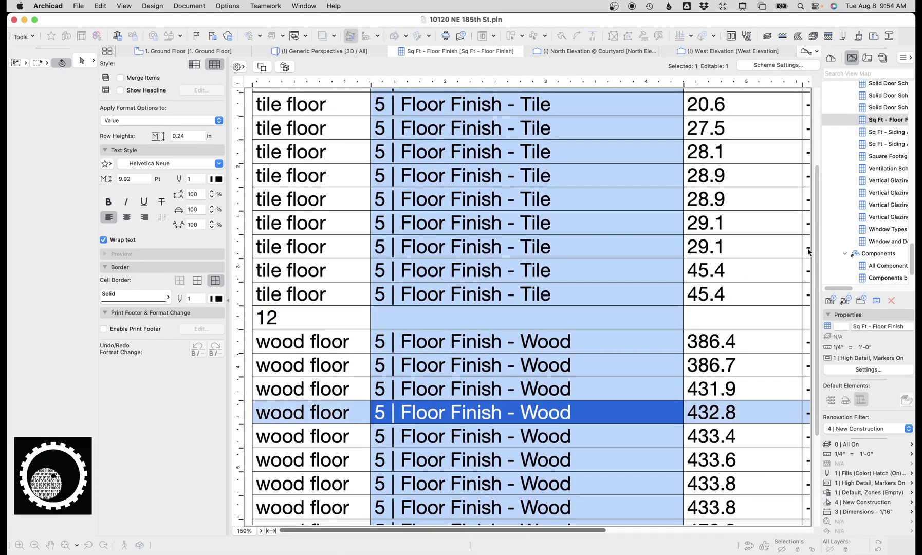
click(324, 156)
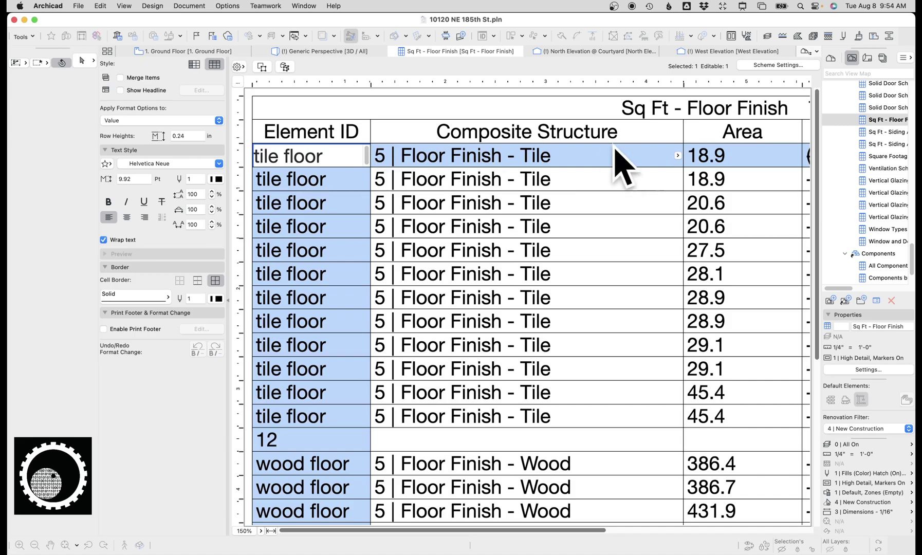
scroll(701, 519, right, 10)
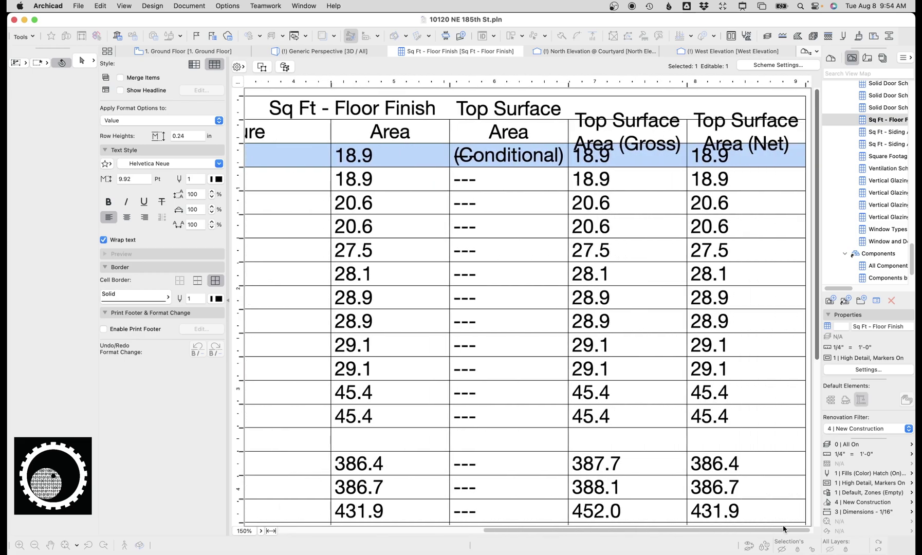
click(148, 78)
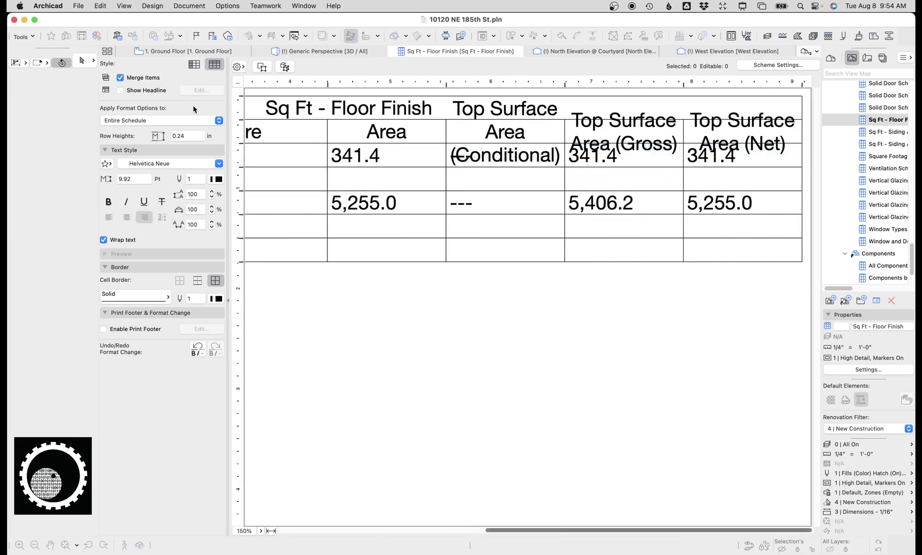
click(127, 78)
scroll(489, 288, down, 5)
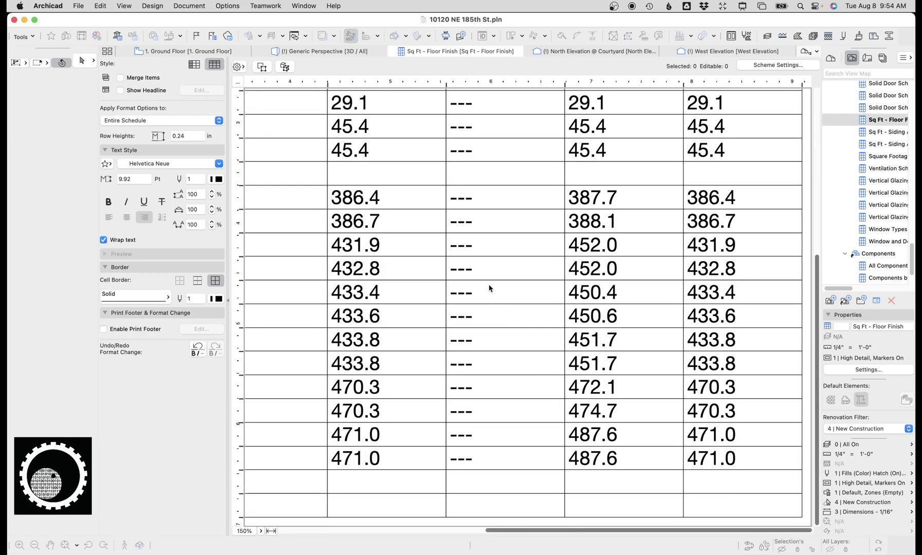
scroll(490, 289, up, 5)
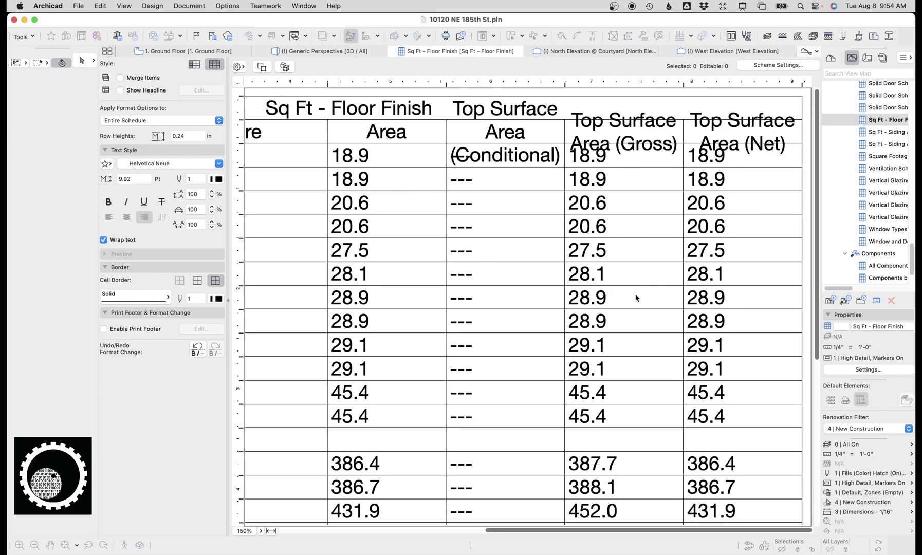
scroll(407, 458, down, 5)
click(383, 458)
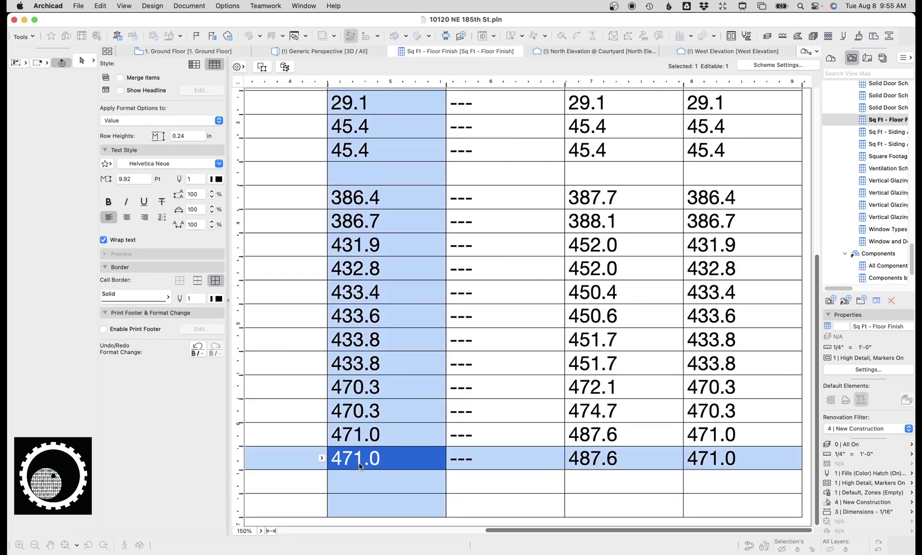
click(603, 462)
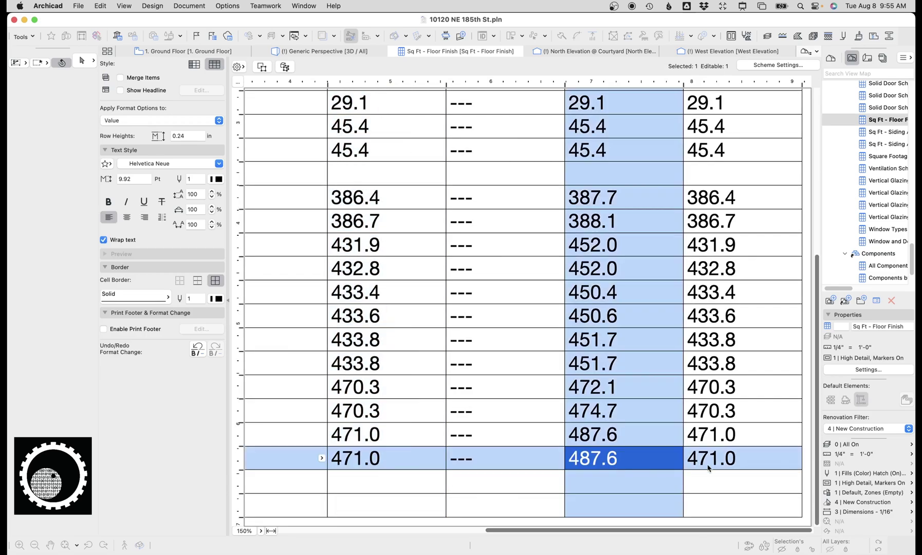
mouse_move(704, 531)
mouse_down()
mouse_move(593, 530)
mouse_move(705, 531)
mouse_up()
scroll(637, 168, up, 5)
scroll(508, 146, down, 10)
mouse_move(600, 530)
mouse_down()
mouse_move(420, 529)
mouse_move(598, 529)
mouse_up()
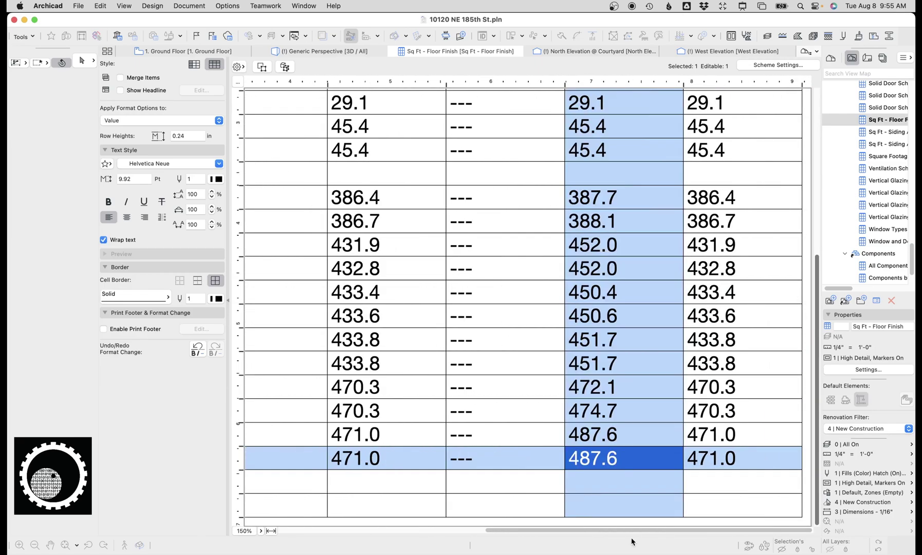
click(295, 461)
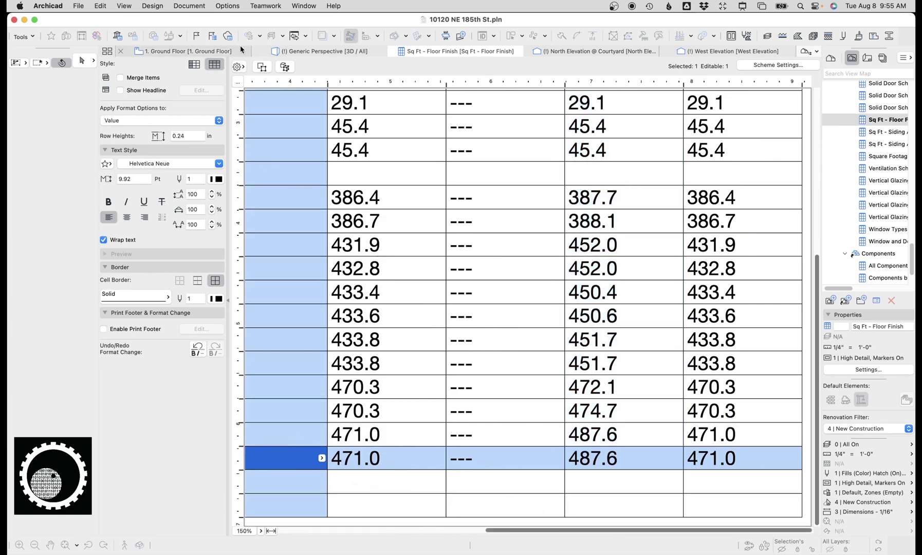
- Show the wood floor slab alone in 3D and bring up its Element Information palette
click(284, 67)
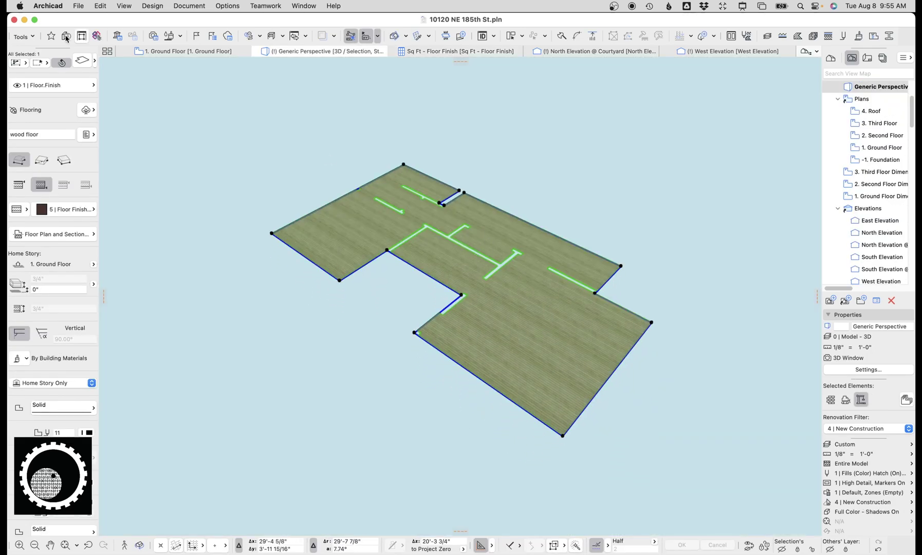
click(66, 35)
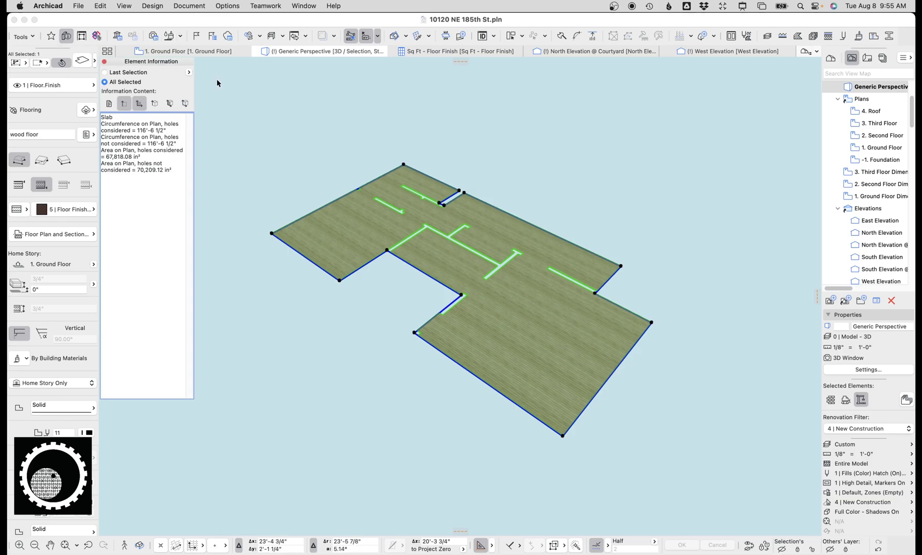
drag(145, 67, 169, 88)
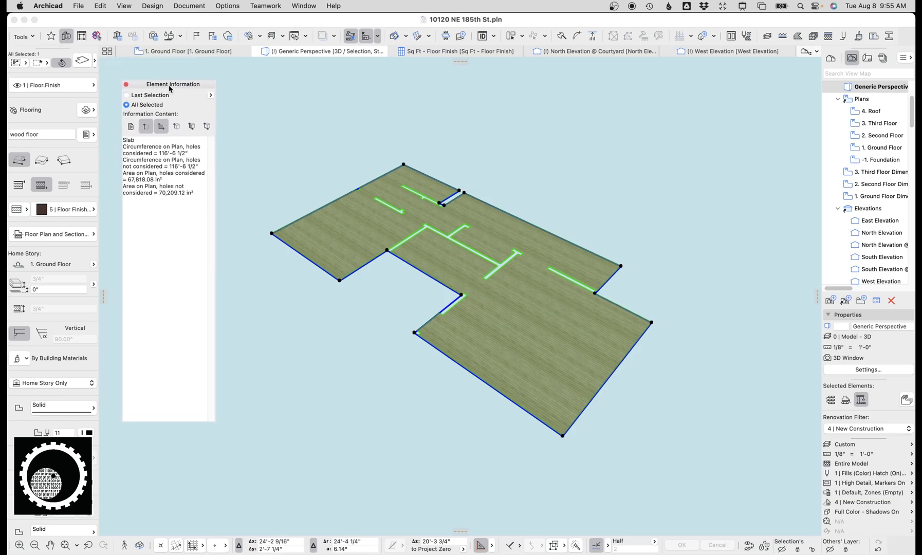
- Leave only area measurements listed and highlight the 67,818.08 in² plan area value
click(161, 126)
click(145, 126)
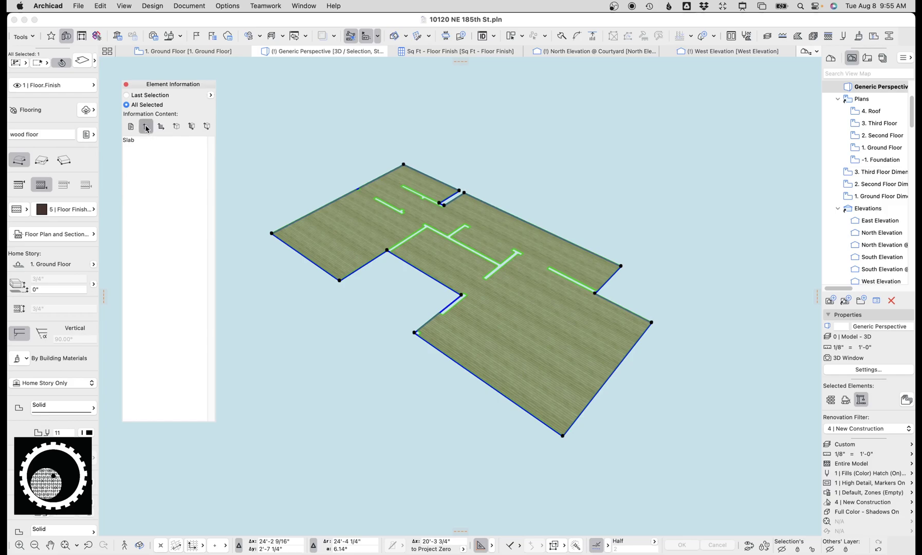
click(146, 126)
click(176, 125)
click(191, 125)
click(206, 125)
click(191, 126)
click(161, 126)
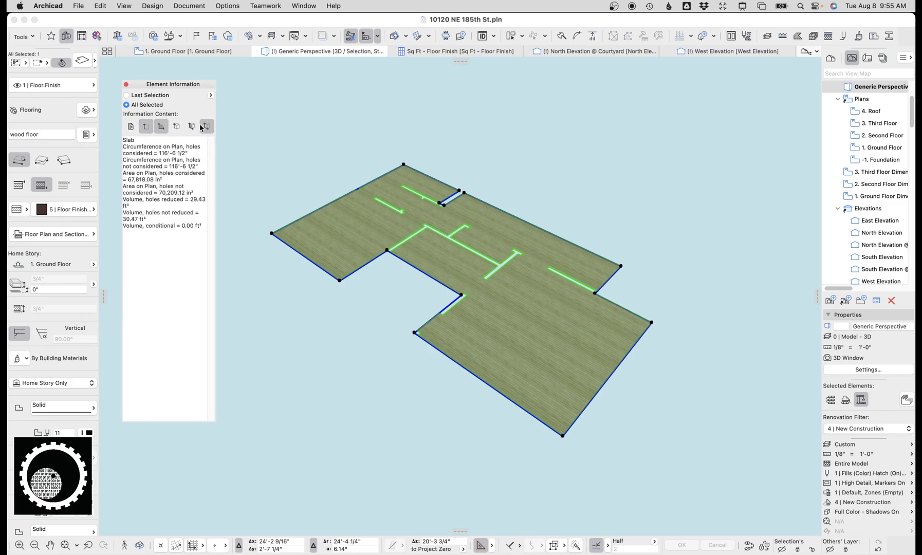
click(207, 126)
click(146, 126)
click(146, 127)
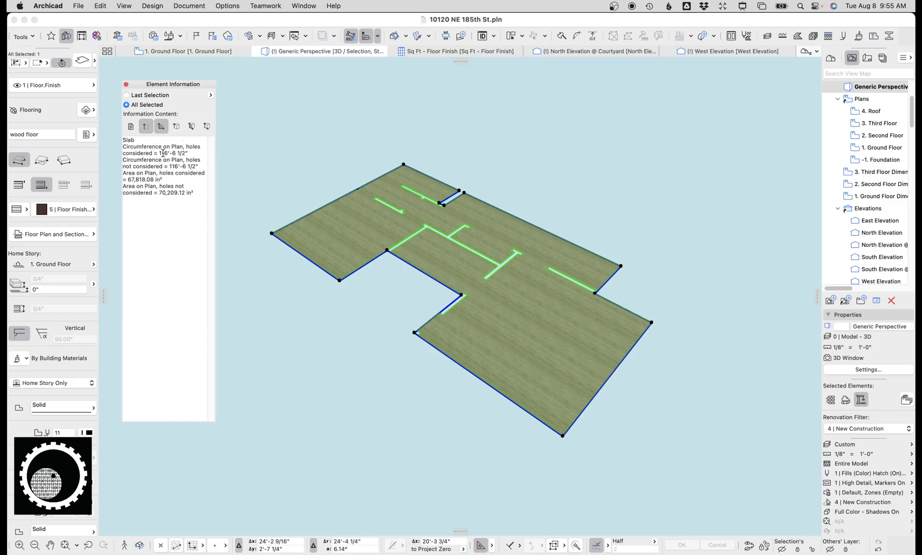
click(146, 125)
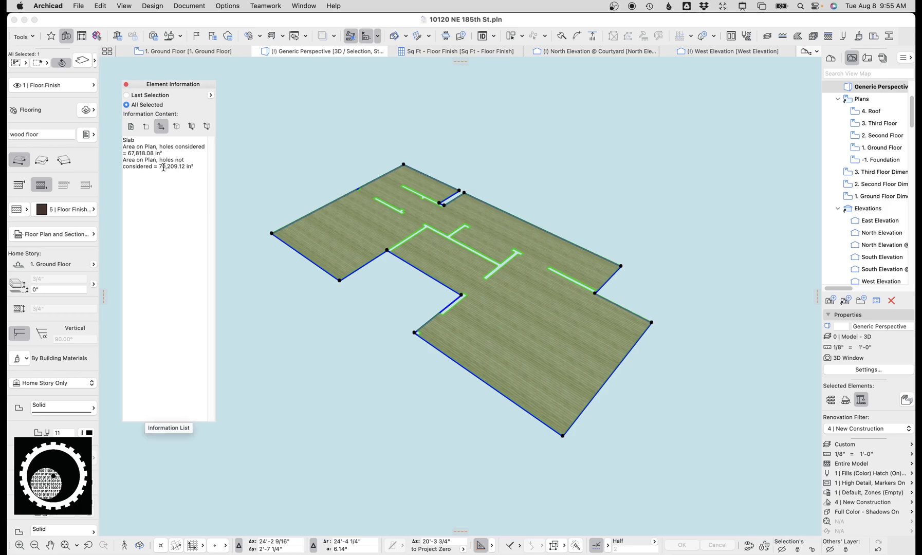
drag(161, 153, 128, 153)
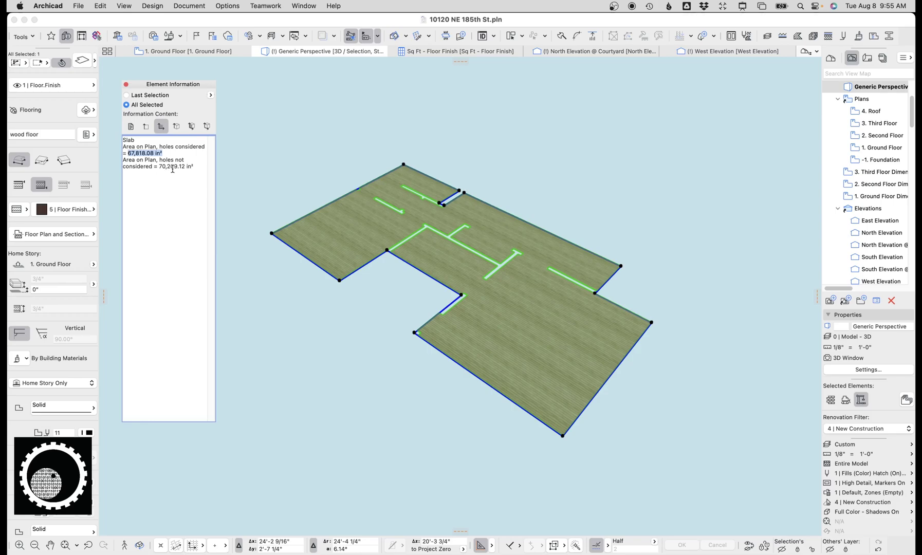
- Switch the project to the 1 | Dimensions - 1/4" dimension standard
click(486, 52)
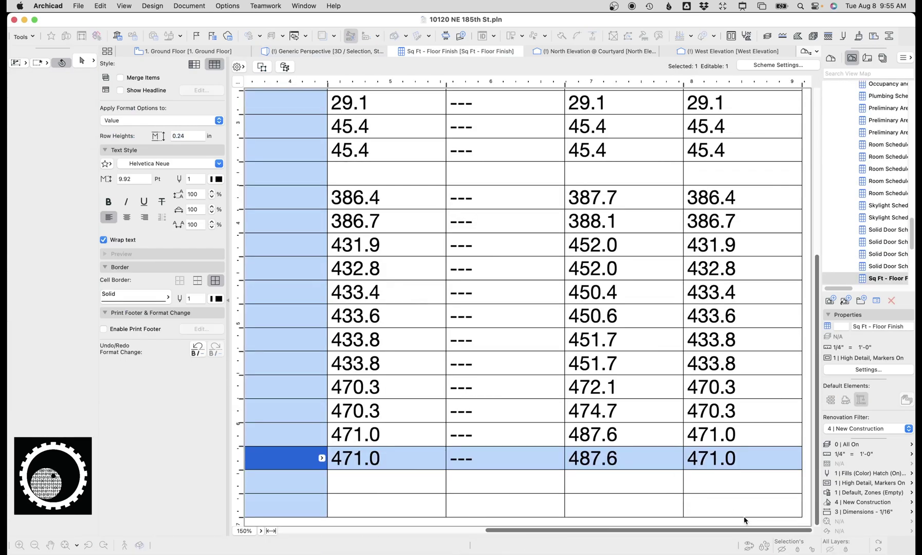
click(848, 512)
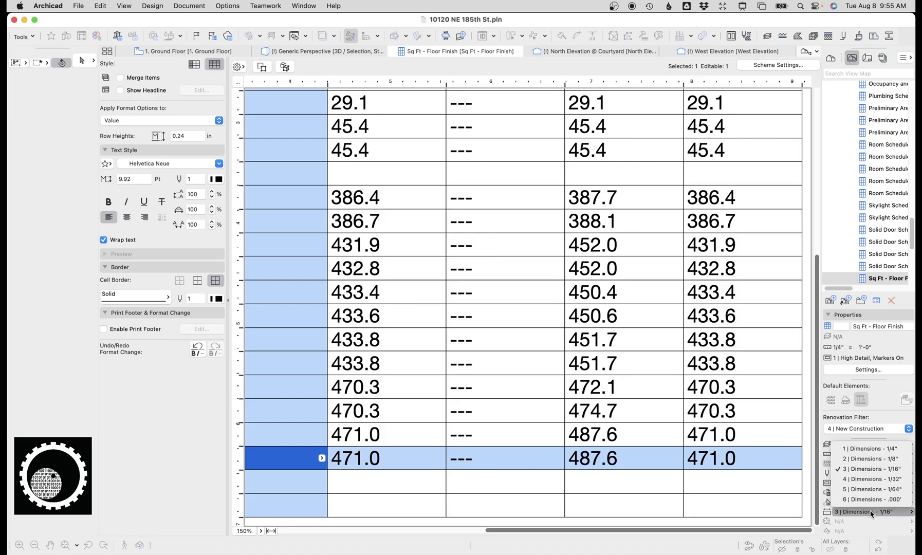
click(889, 449)
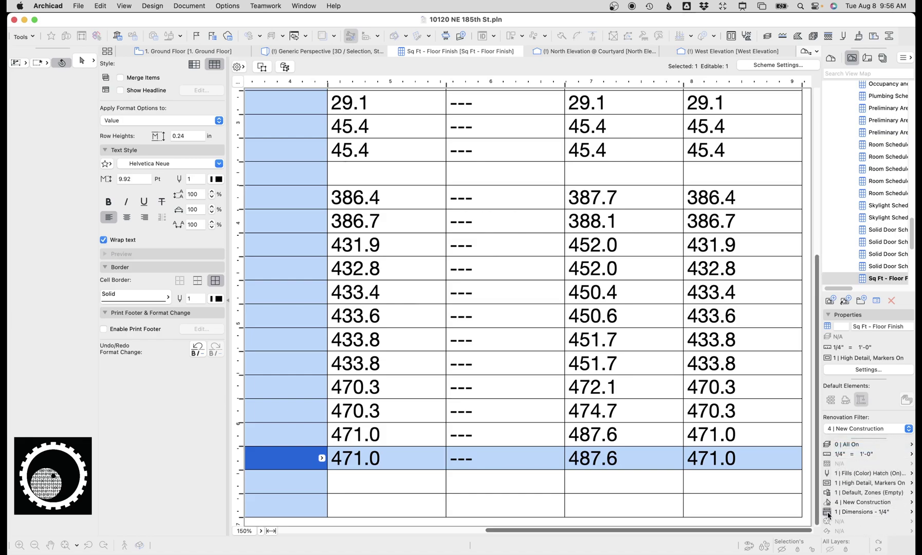
- Confirm the 1/4" standard measures areas in square feet, close preferences, and show 3D
click(827, 512)
click(651, 264)
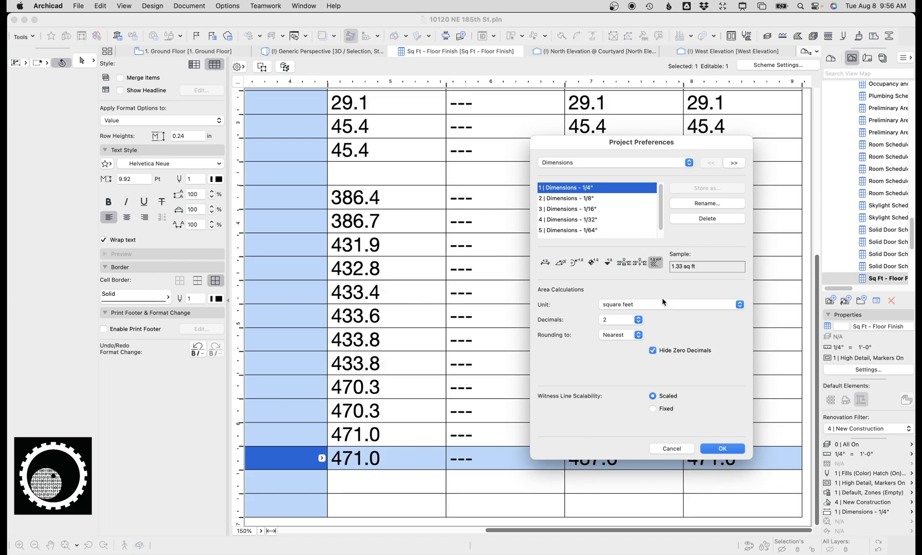
click(589, 209)
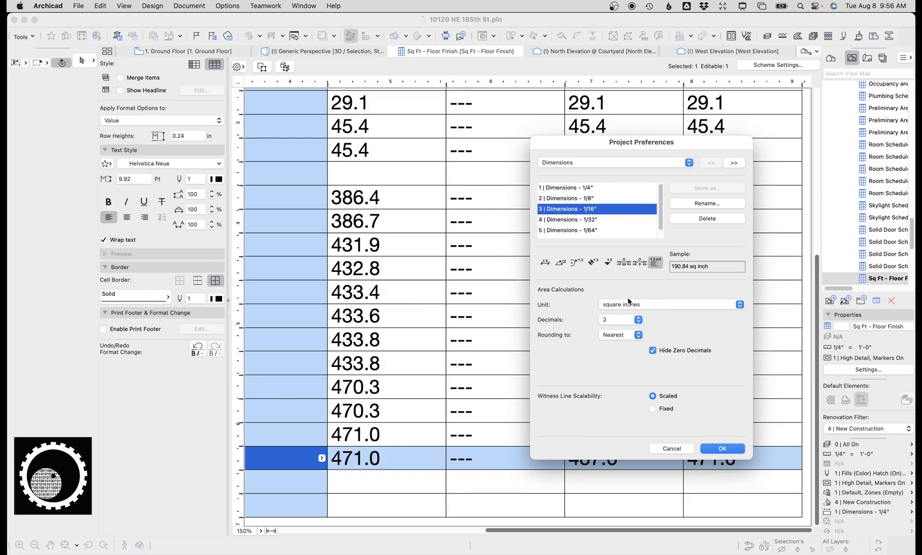
click(597, 189)
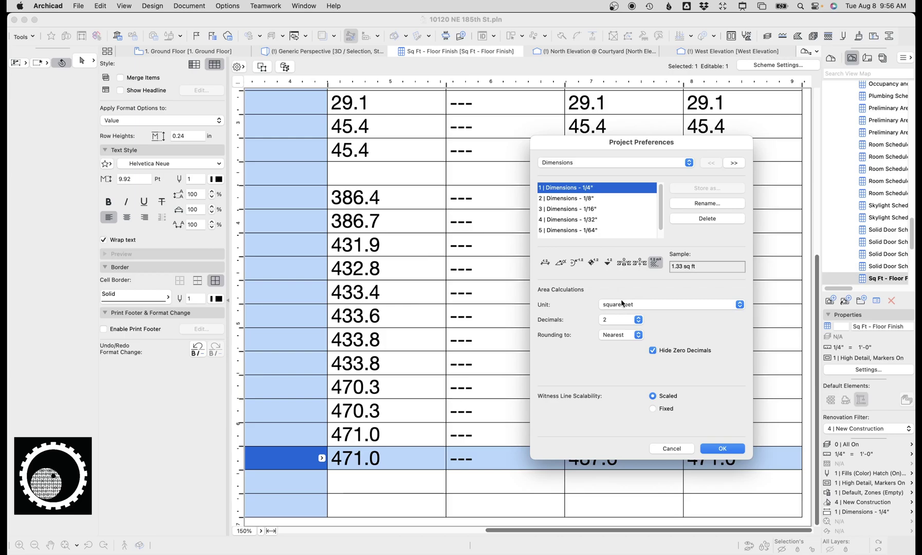
click(686, 452)
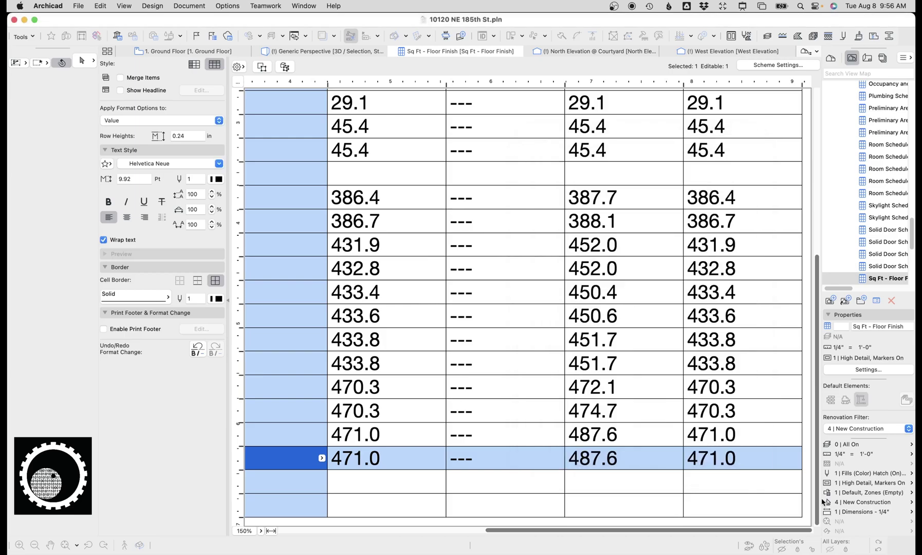
click(318, 51)
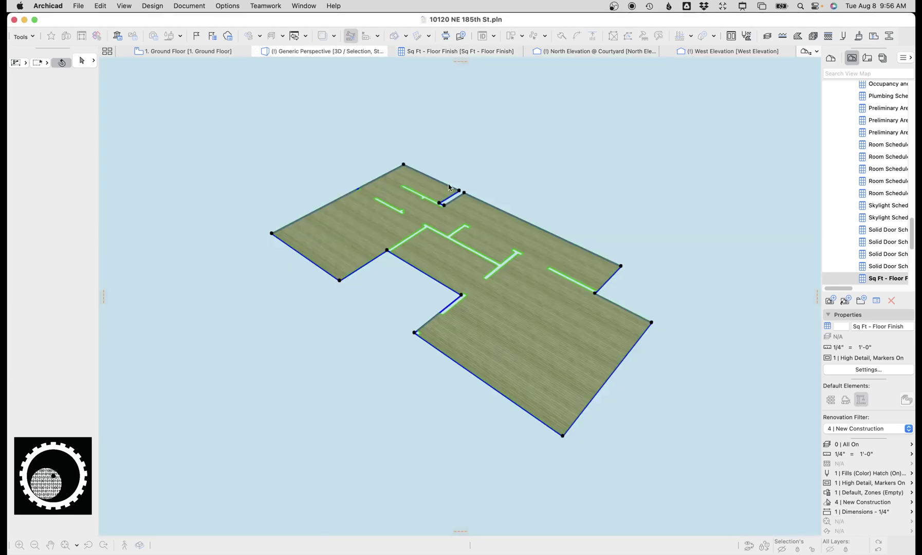
- Highlight the wood slab's 470.96 ft² area in Element Information, then show the Floor Finish schedule
click(471, 211)
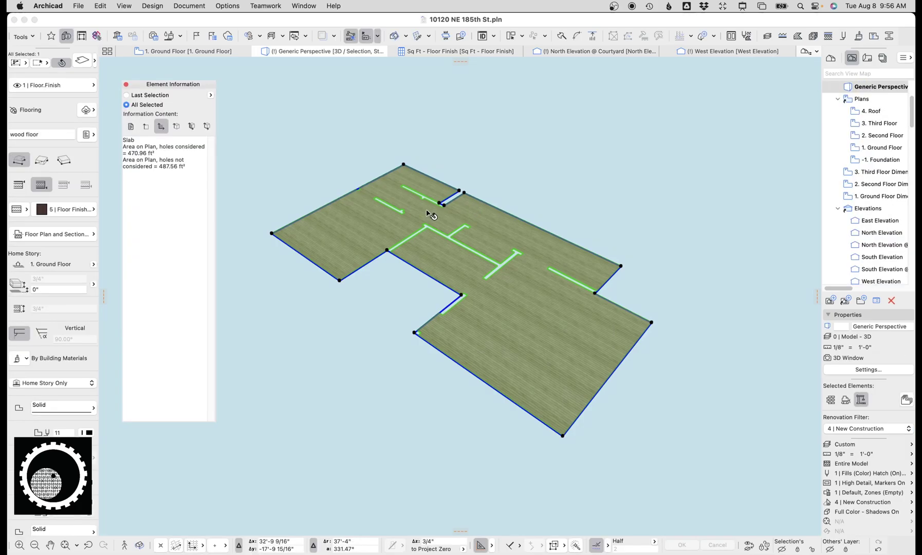
click(173, 156)
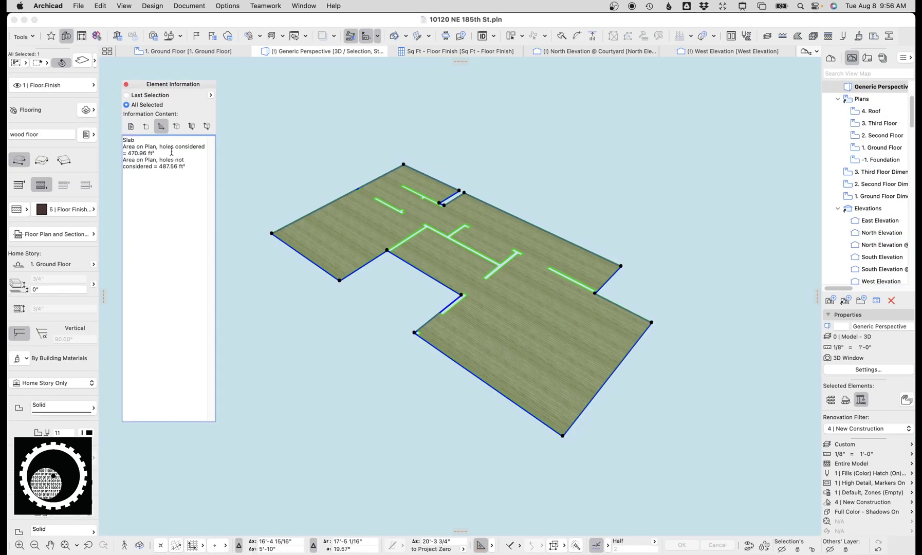
drag(172, 152, 187, 173)
click(177, 168)
drag(171, 155, 128, 153)
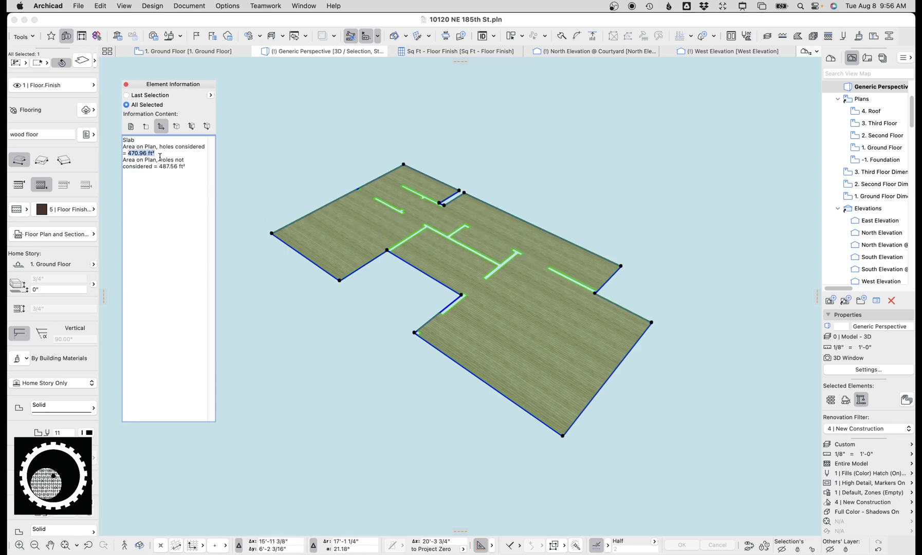
click(432, 51)
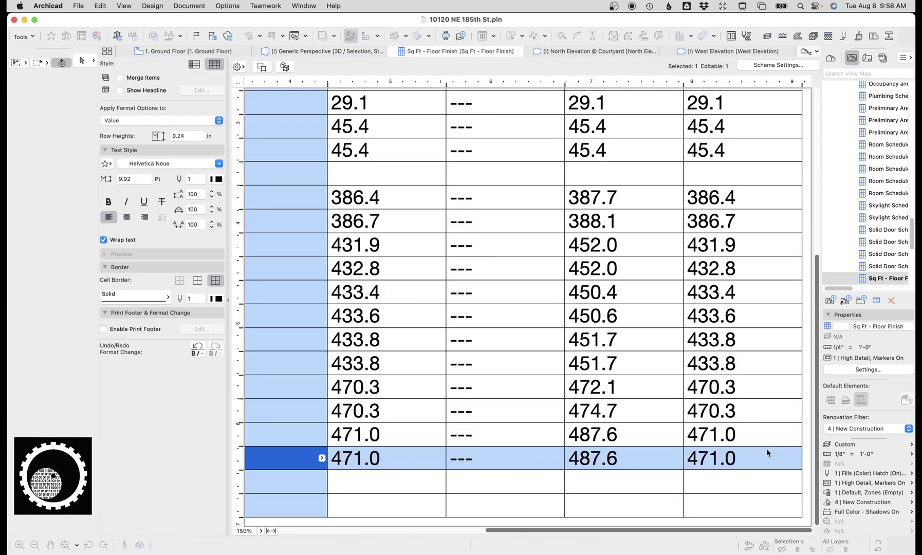
- Drop the Area, Top Surface Area (Conditional) and Top Surface Area (Gross) fields from the schedule
click(765, 66)
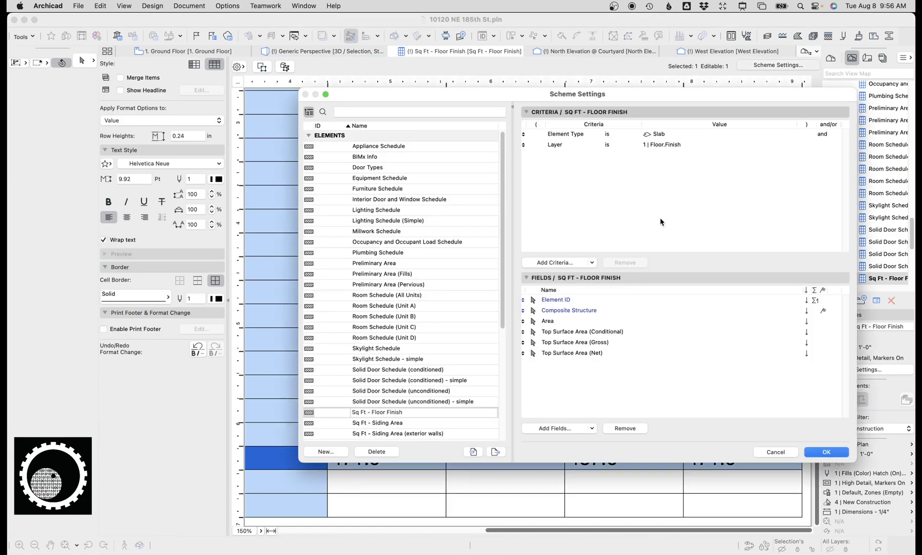
click(585, 321)
shift+click(581, 342)
click(631, 429)
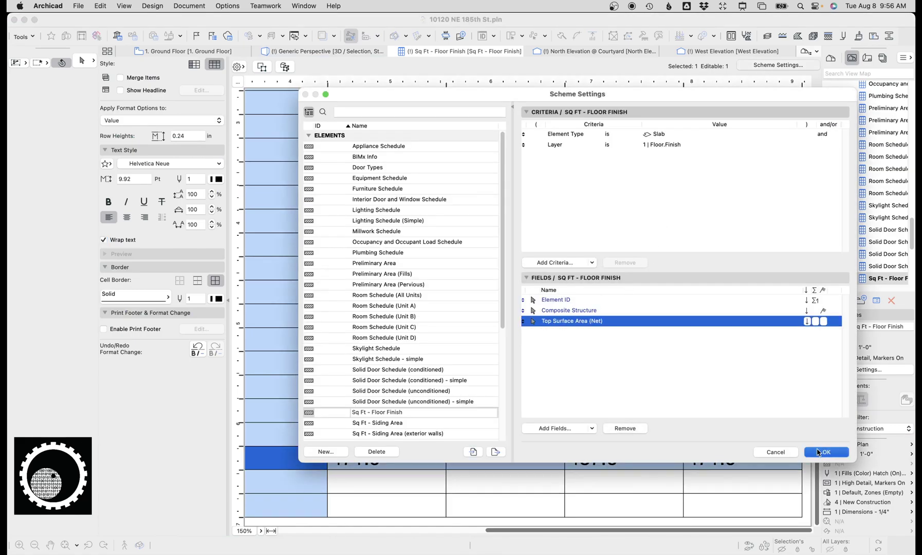
click(822, 451)
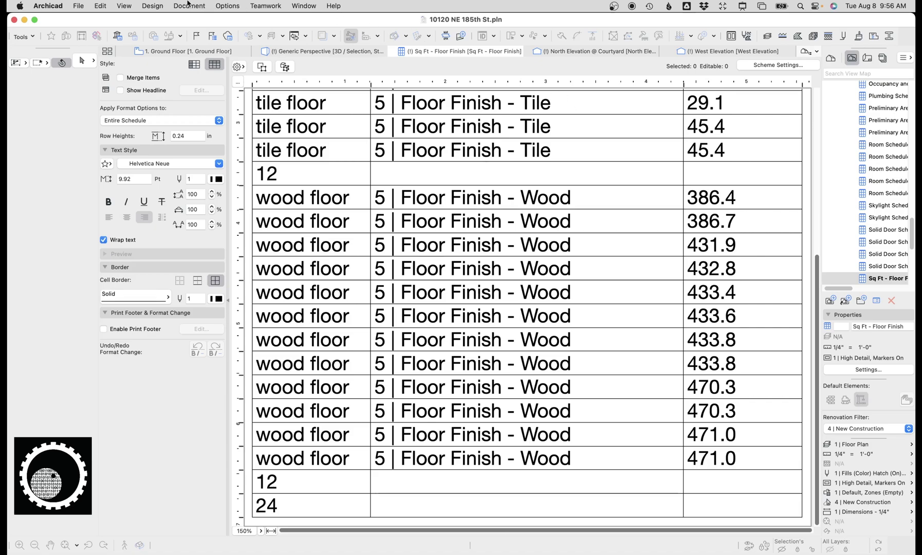
click(227, 6)
mouse_move(289, 307)
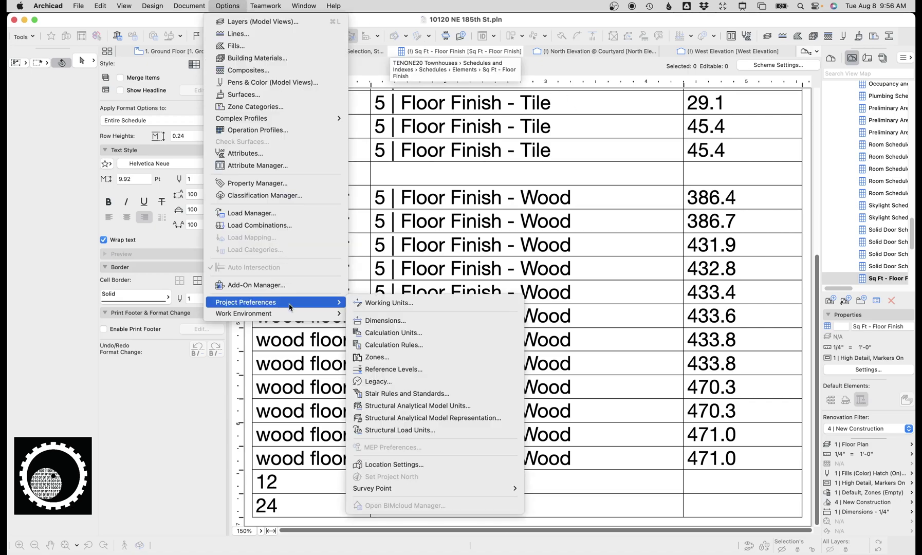
click(409, 334)
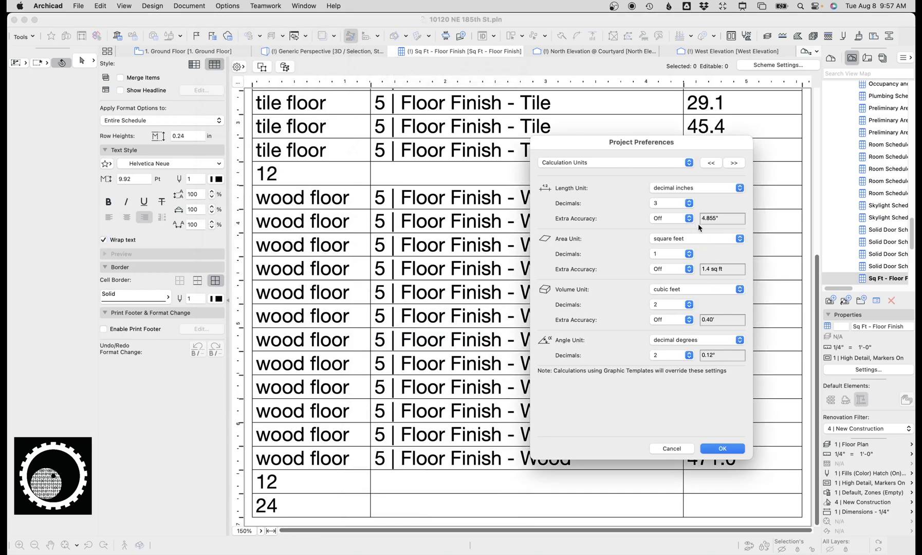
click(679, 254)
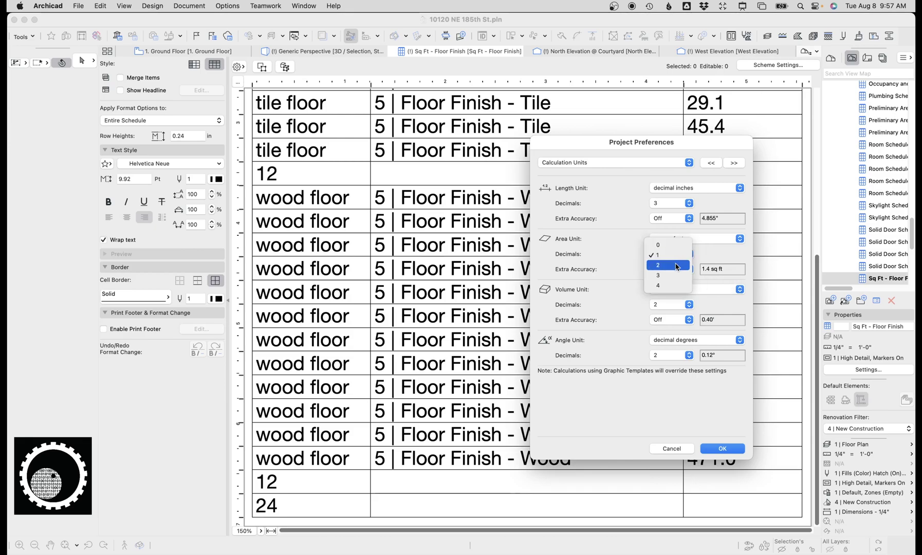
click(676, 264)
click(719, 449)
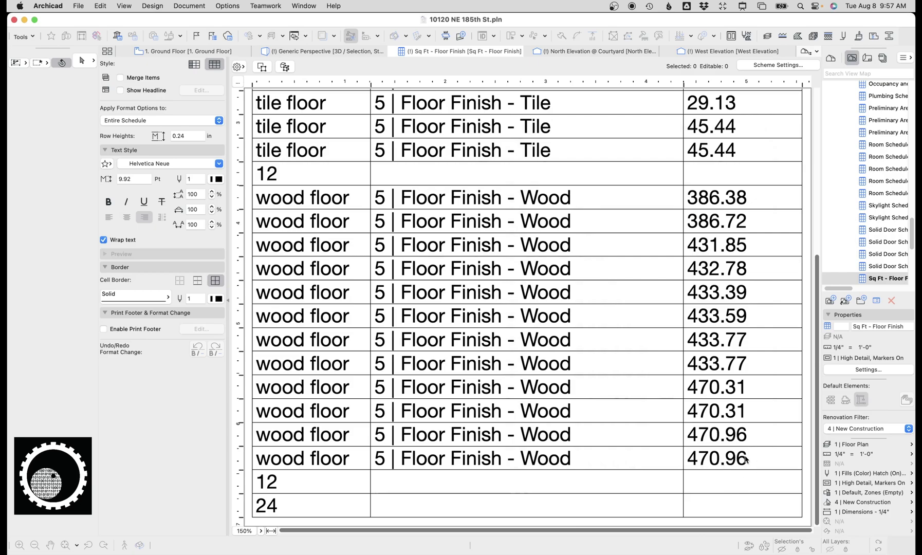
click(189, 6)
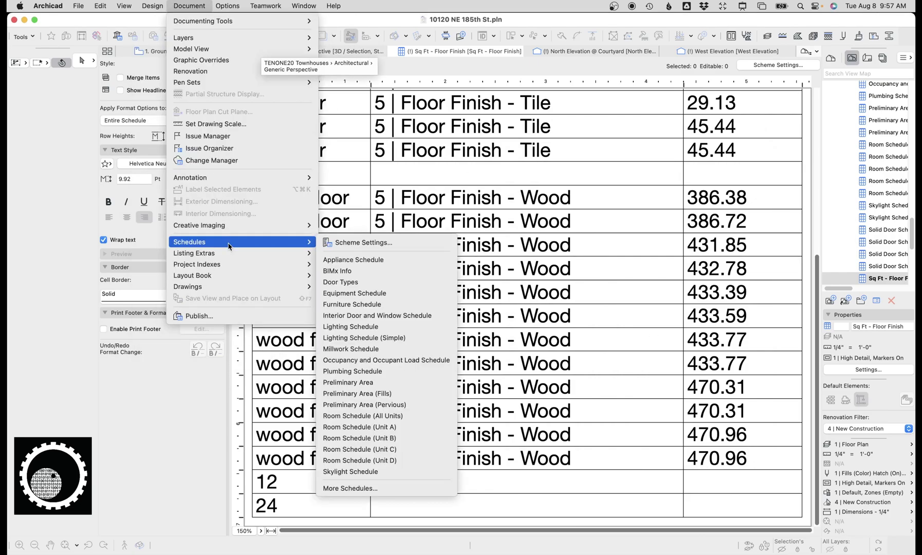
mouse_move(227, 6)
mouse_move(288, 302)
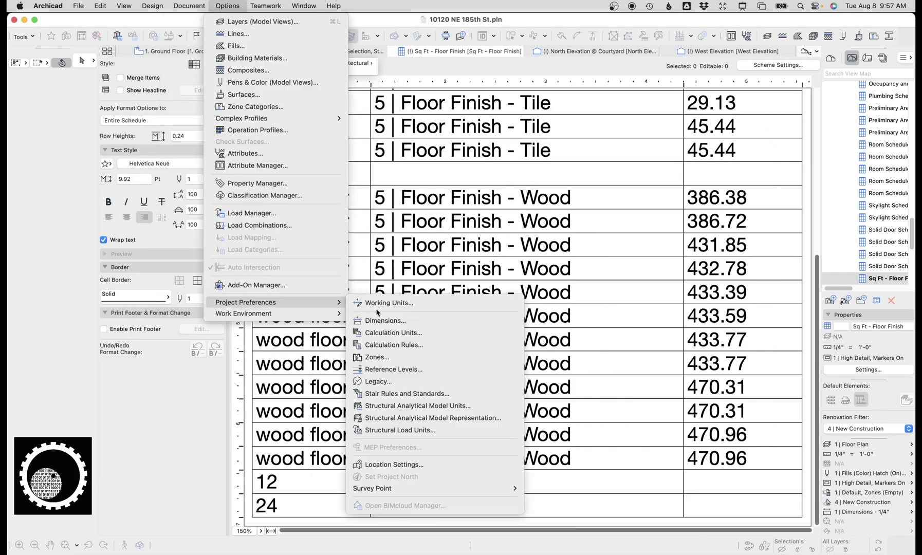
click(395, 333)
click(670, 254)
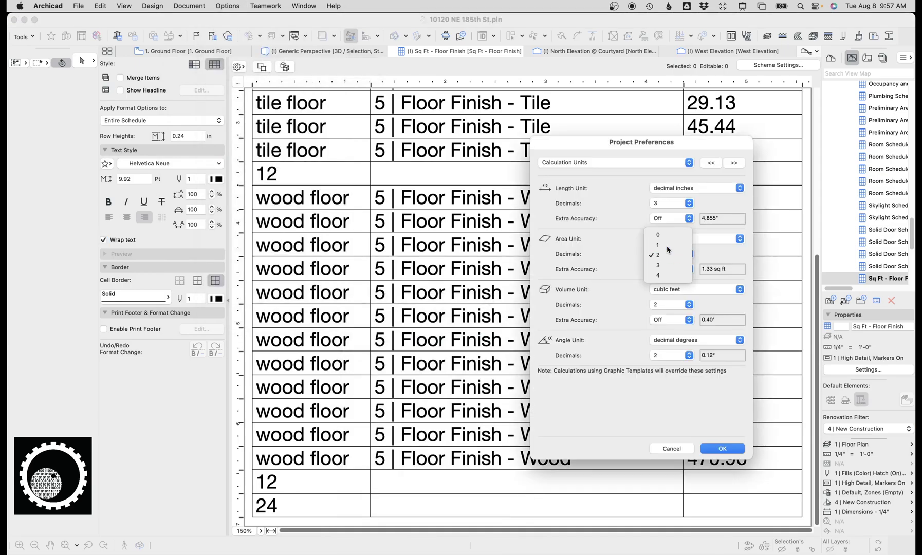
click(658, 245)
click(722, 448)
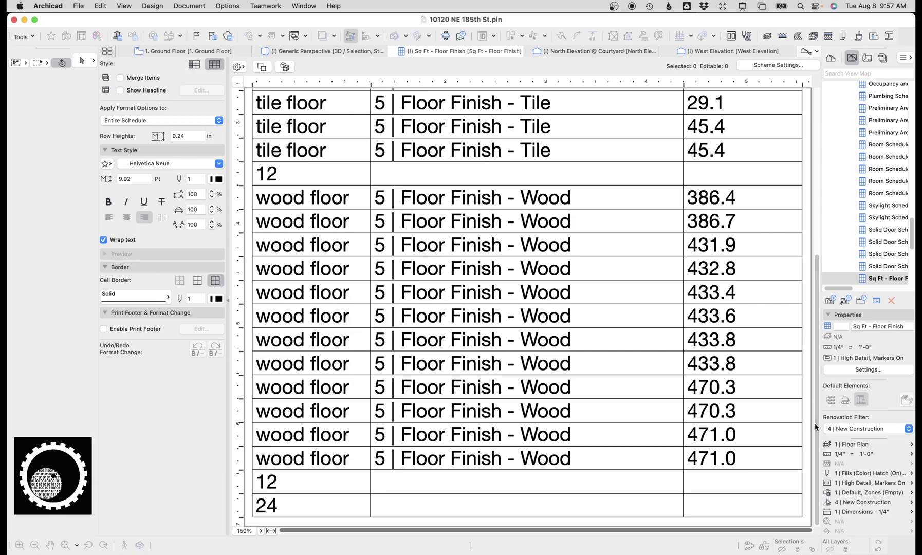
- Sum Top Surface Area (Net) for 341.4 and 5,255.0 ft² subtotals and a 5,596.4 ft² total, then select 341.4
drag(815, 423, 817, 252)
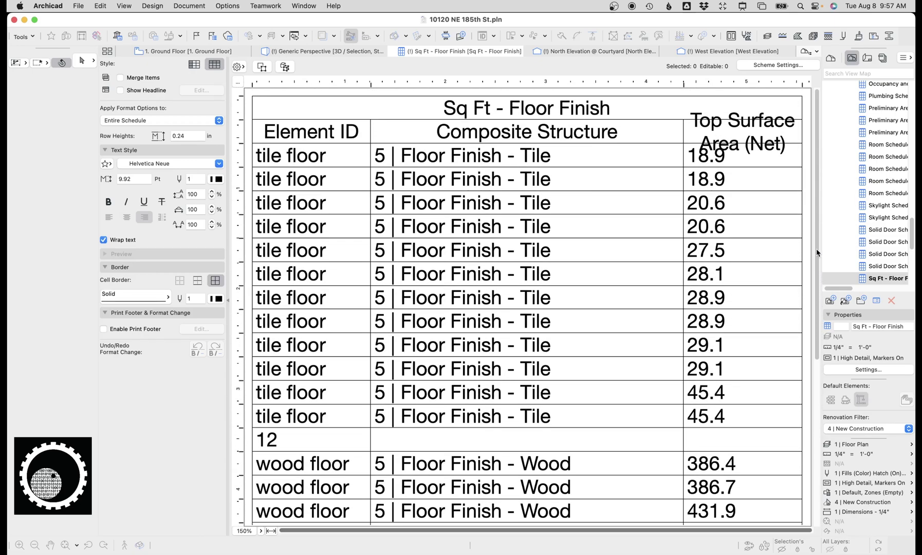
scroll(791, 370, down, 10)
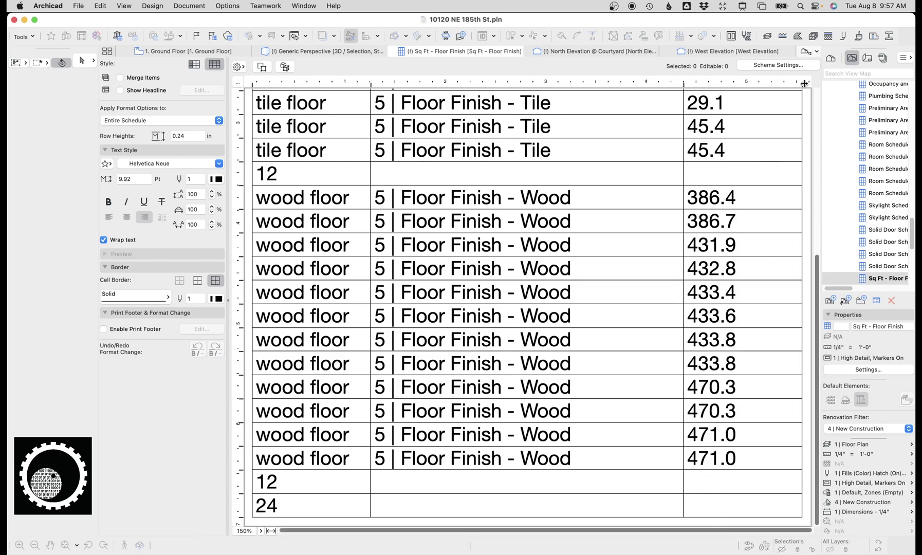
click(786, 65)
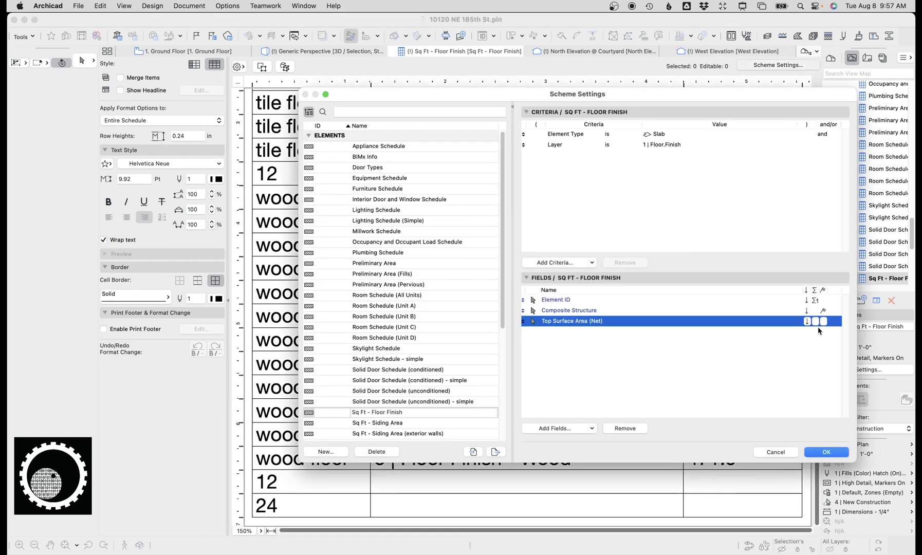
click(825, 452)
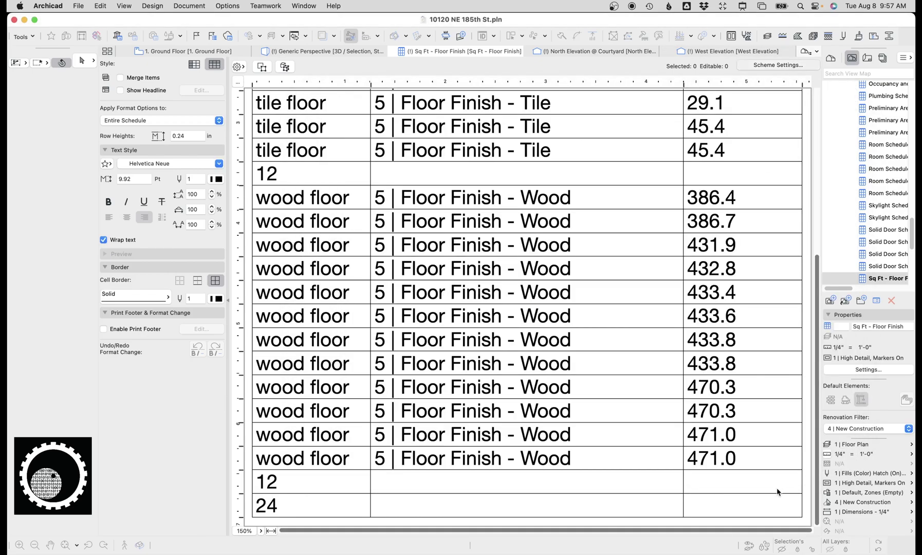
click(753, 178)
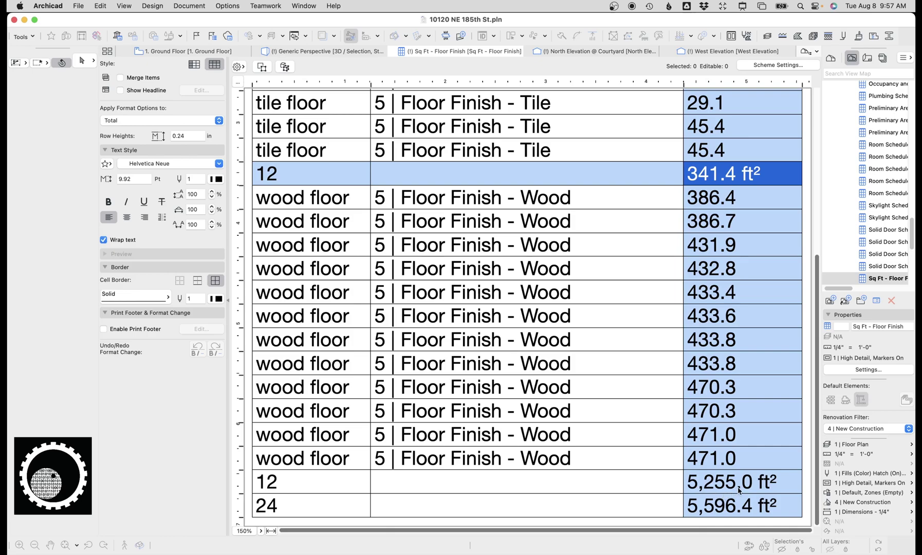
drag(816, 390, 840, 343)
- Display the entire building in the Generic Perspective 3D view, checking the North Elevation @ Courtyard on the way
click(358, 53)
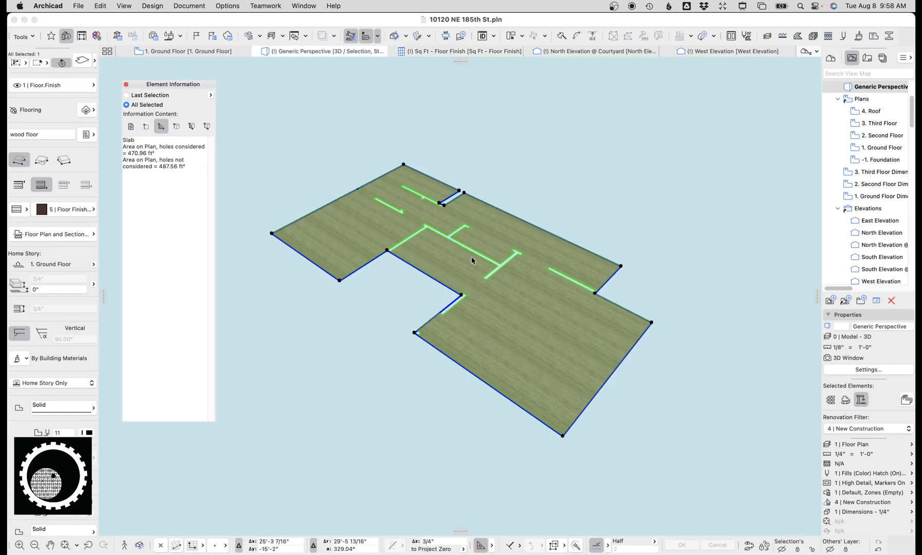
shift+middle_drag(470, 261, 506, 279)
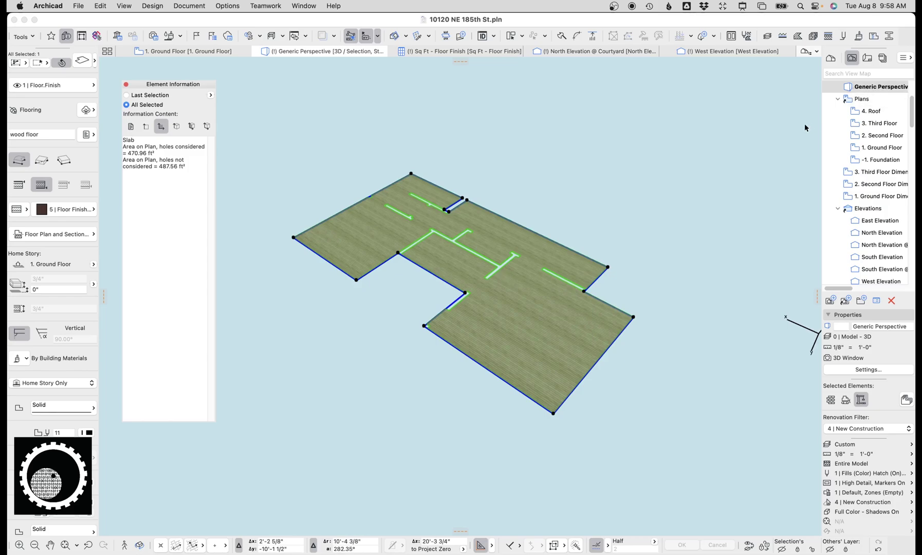
key(alt+F5)
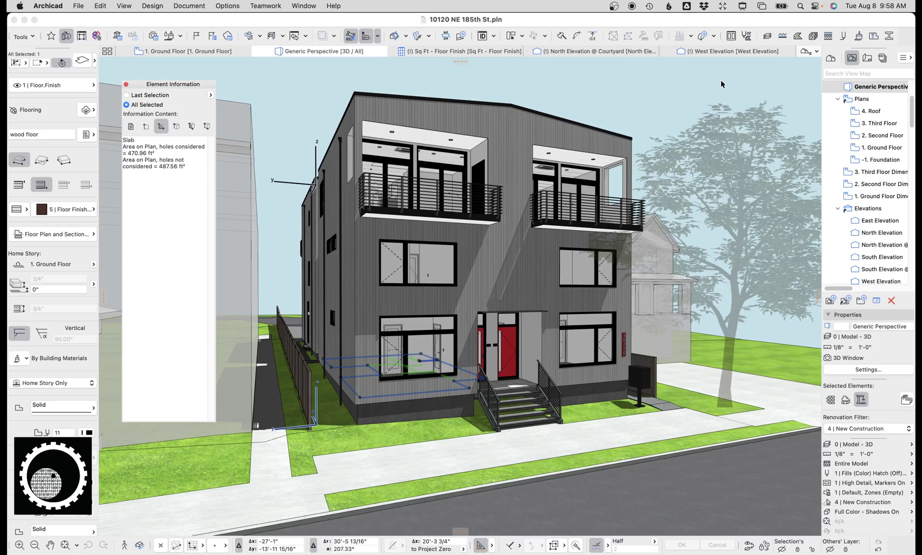
click(589, 52)
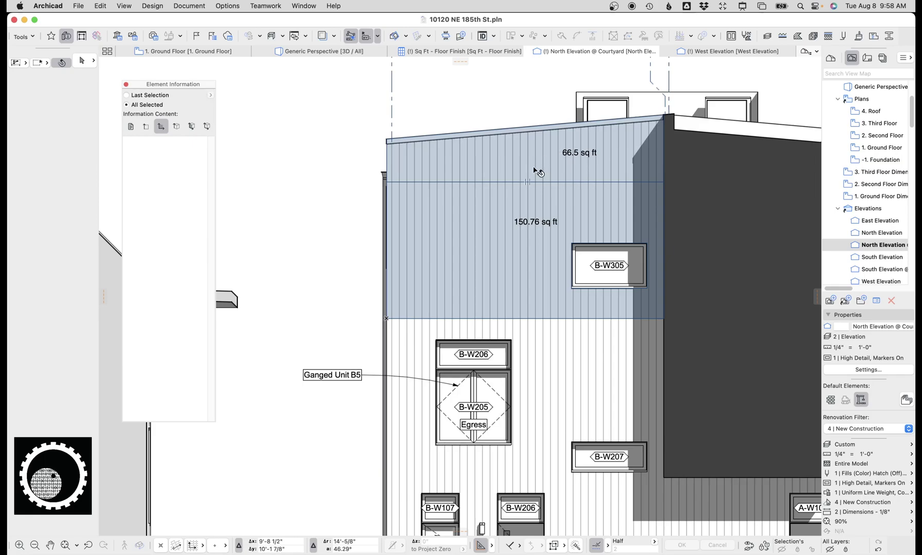
click(320, 52)
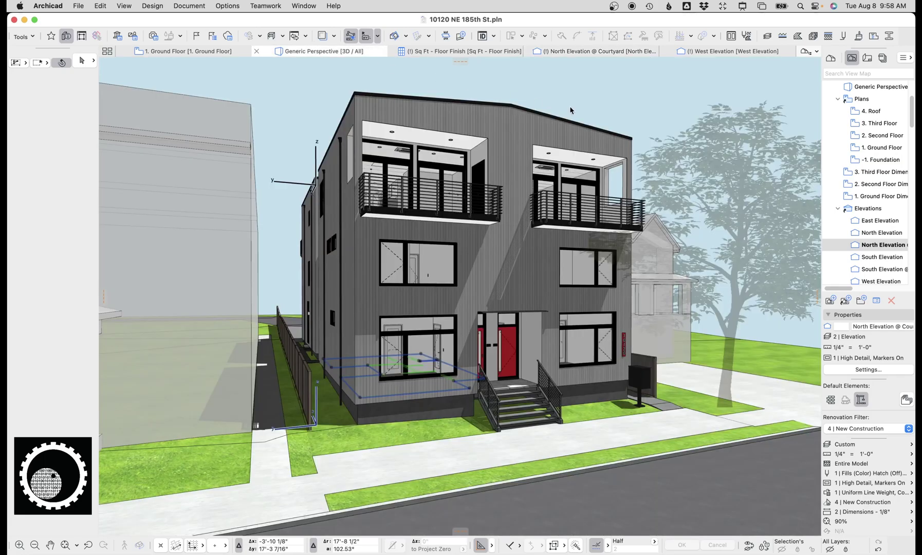